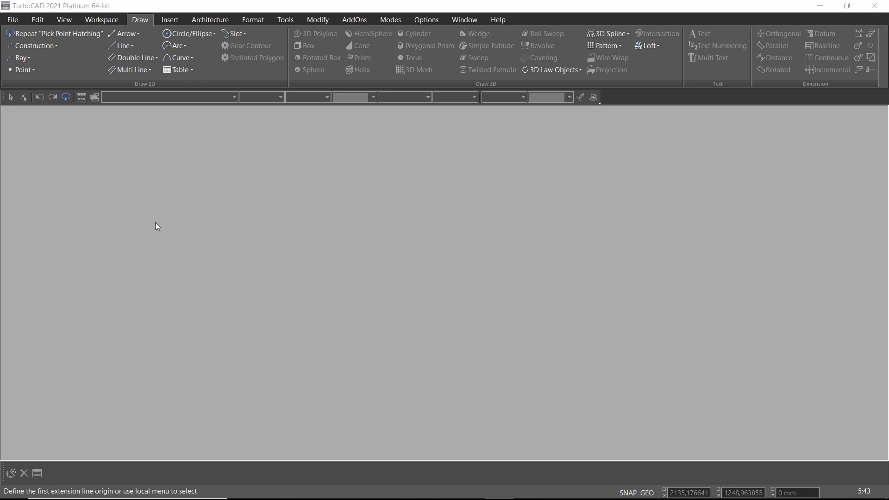
Step: Create a new drawing from the ISO template
click(12, 19)
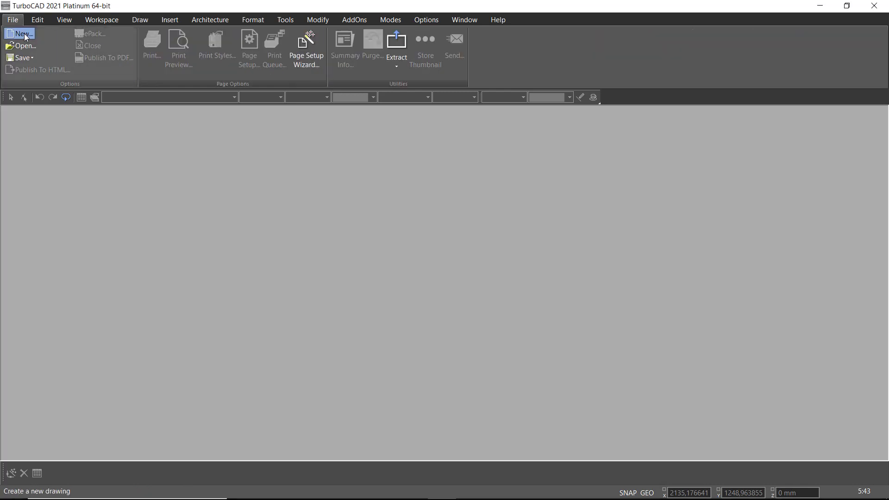
click(19, 33)
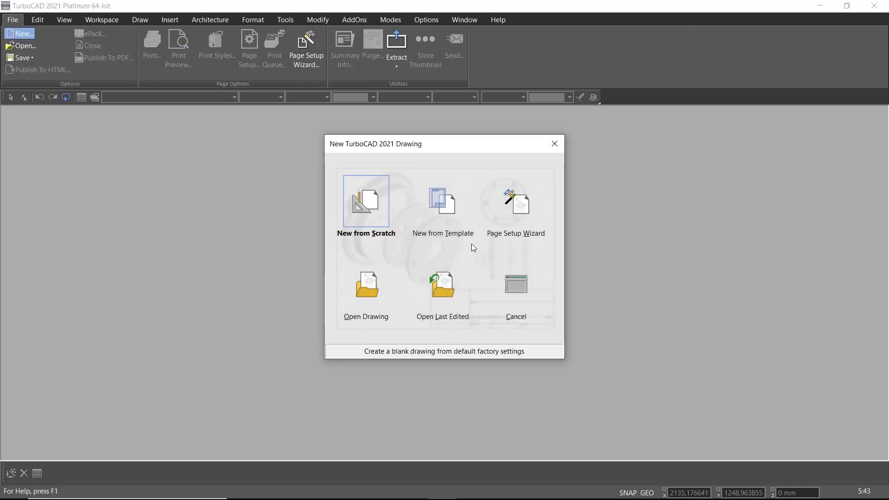
click(451, 209)
click(401, 244)
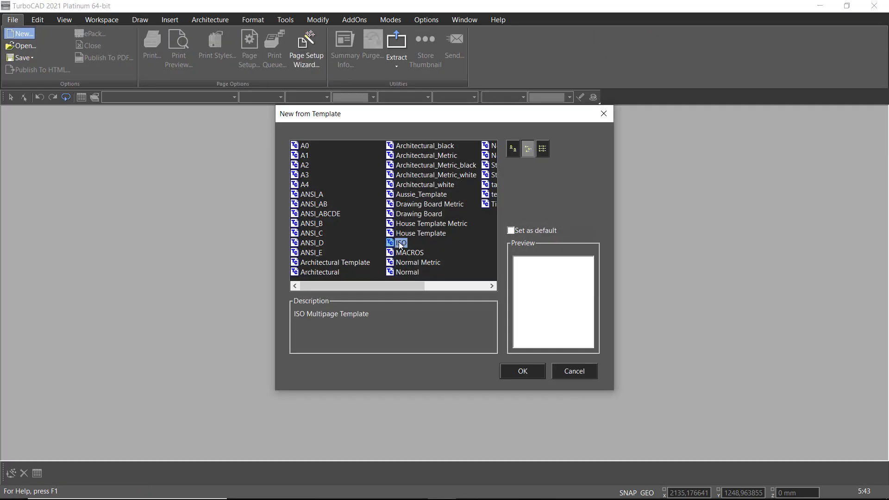
click(522, 370)
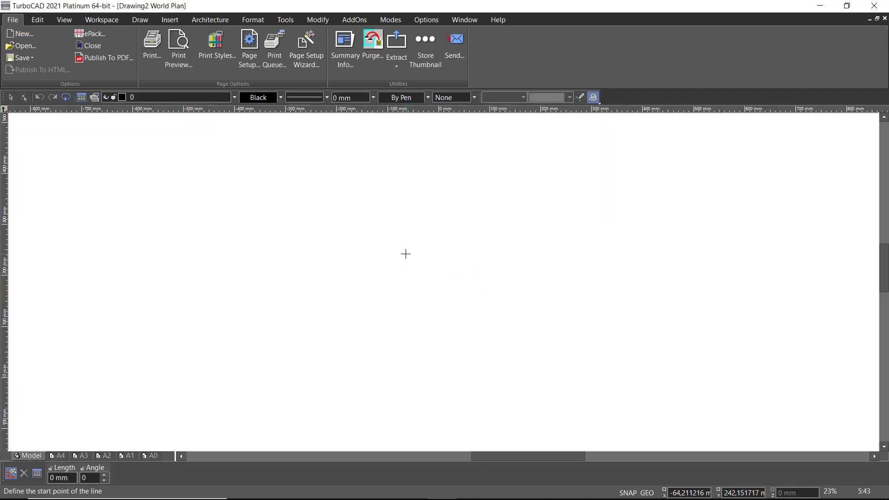
Step: Display the workplane and review the mode and snap settings in Drawing Aids, accepting them
click(107, 21)
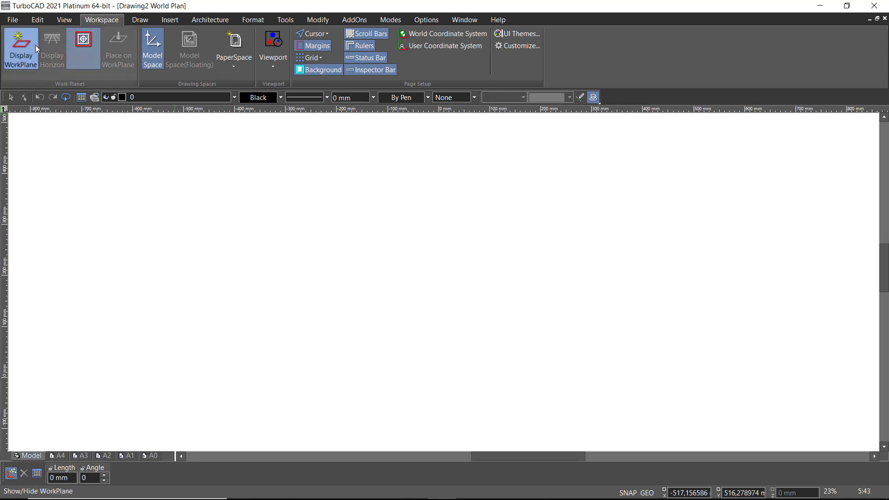
click(21, 48)
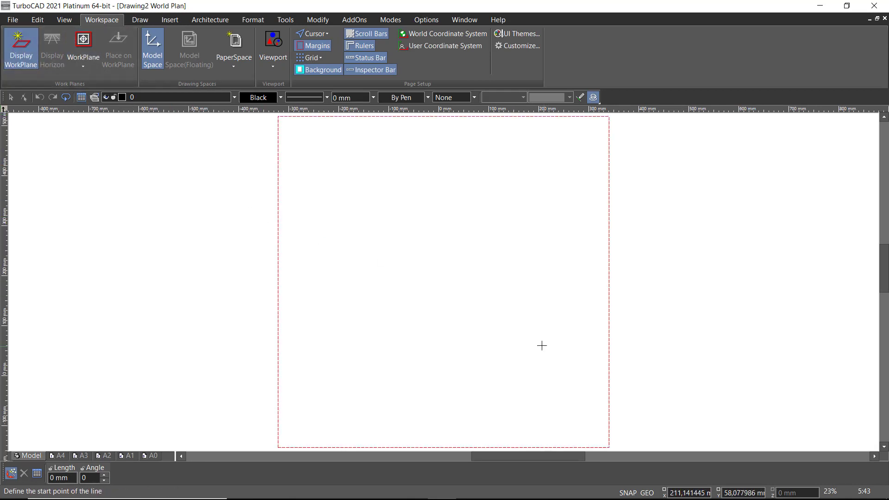
double_click(628, 493)
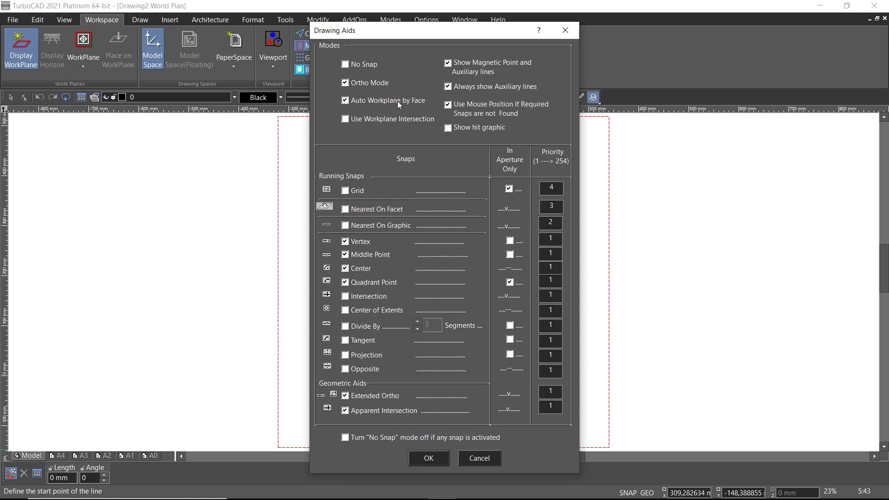
click(428, 458)
Step: Set the Reference option in the Wall tool's properties to Left
scroll(407, 264, down, 5)
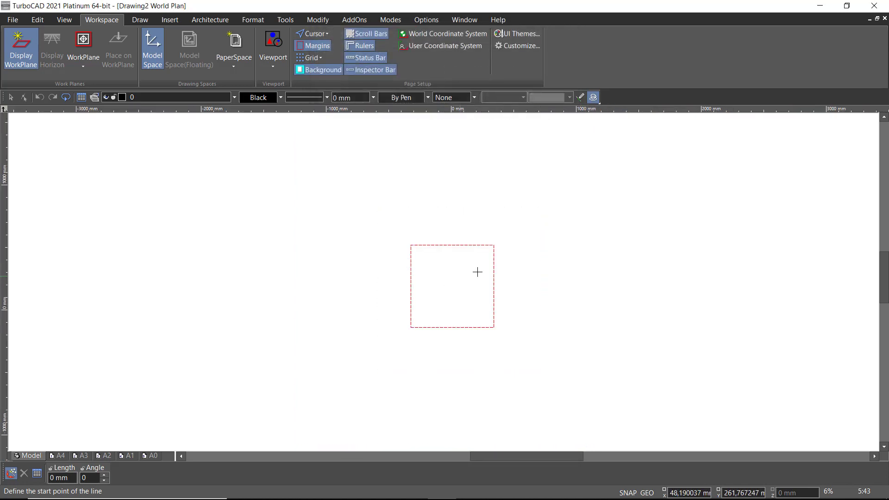
scroll(478, 271, down, 1)
scroll(442, 284, up, 1)
scroll(423, 290, up, 1)
scroll(424, 289, down, 1)
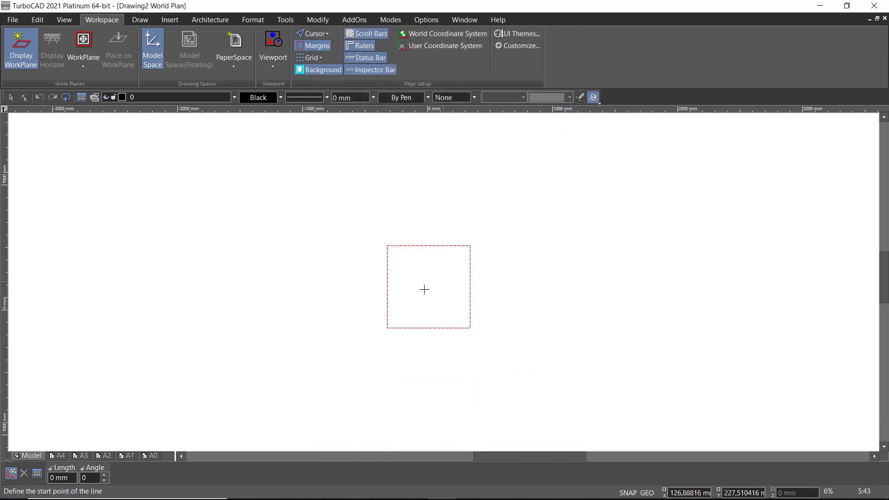
scroll(424, 290, up, 2)
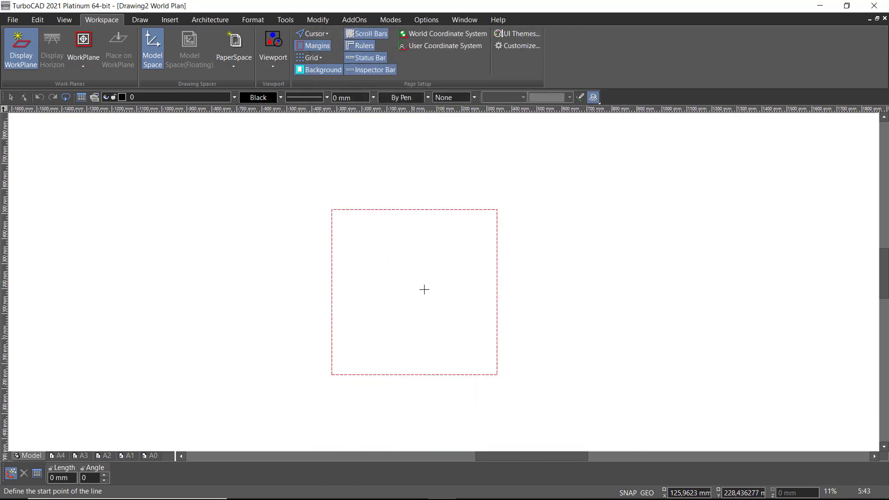
click(213, 21)
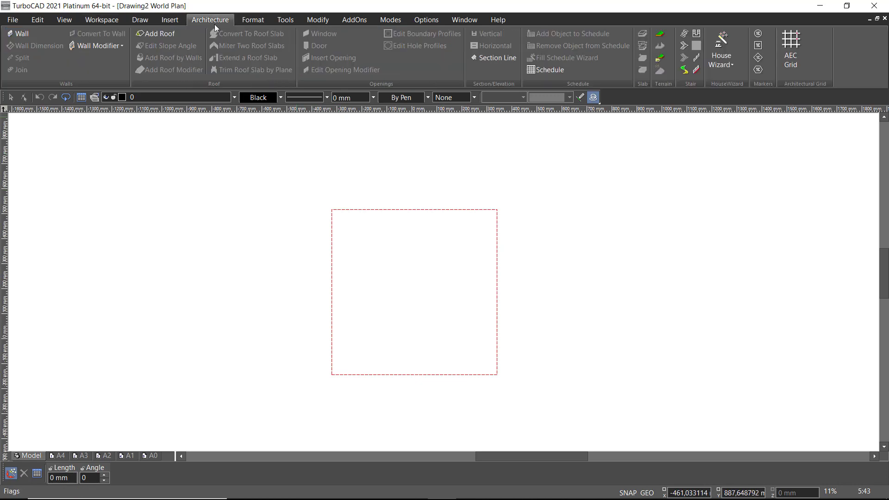
double_click(25, 35)
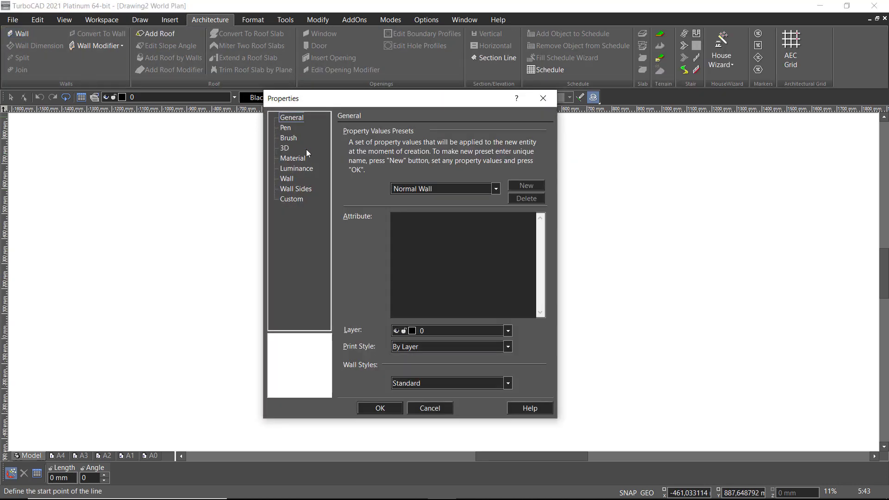
click(286, 179)
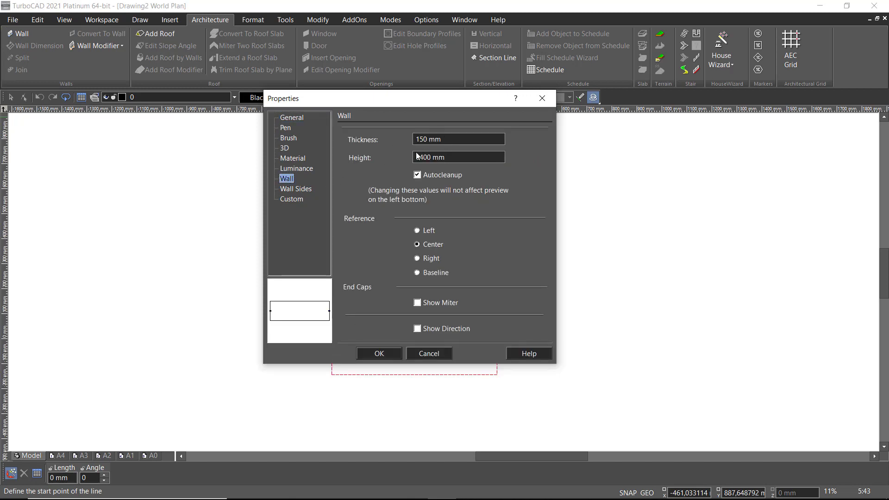
click(420, 229)
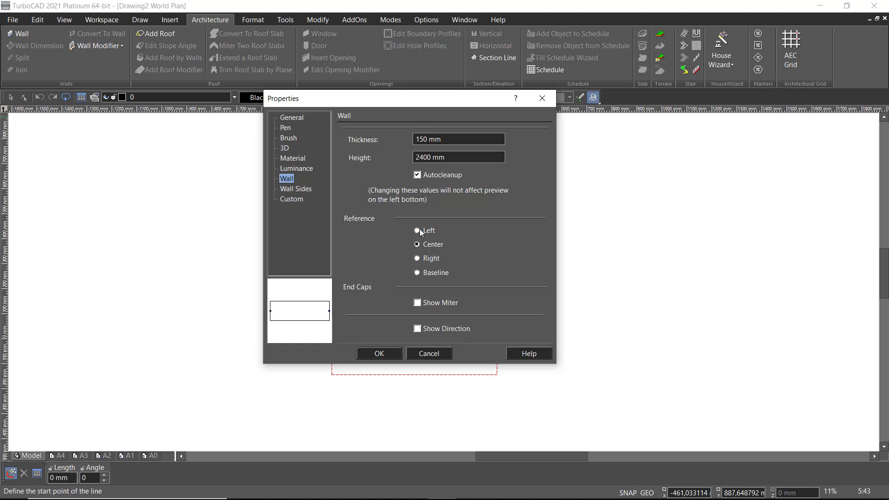
click(391, 352)
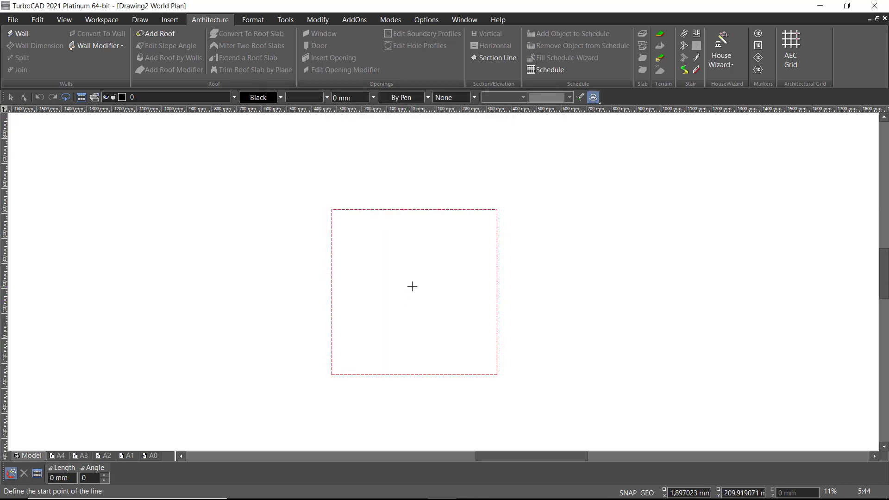
Step: Start a wall just outside the workplane's lower-left corner and run it 9000 mm straight up at 90°
click(17, 35)
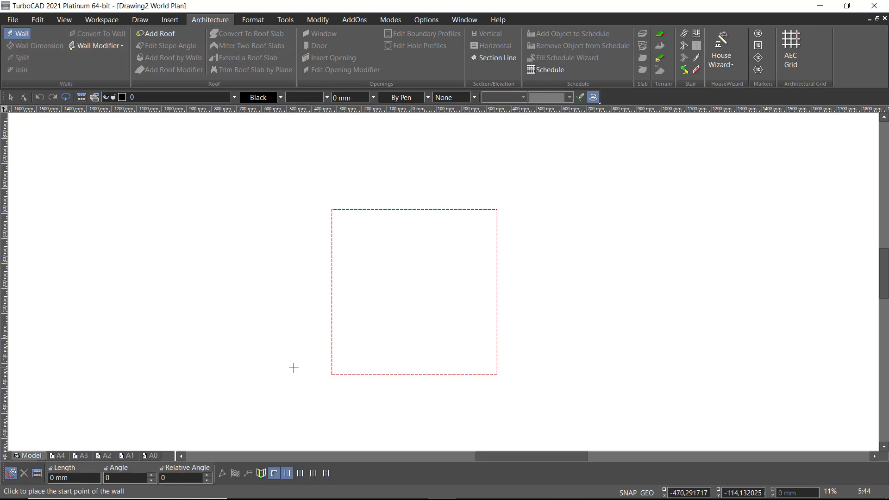
click(303, 357)
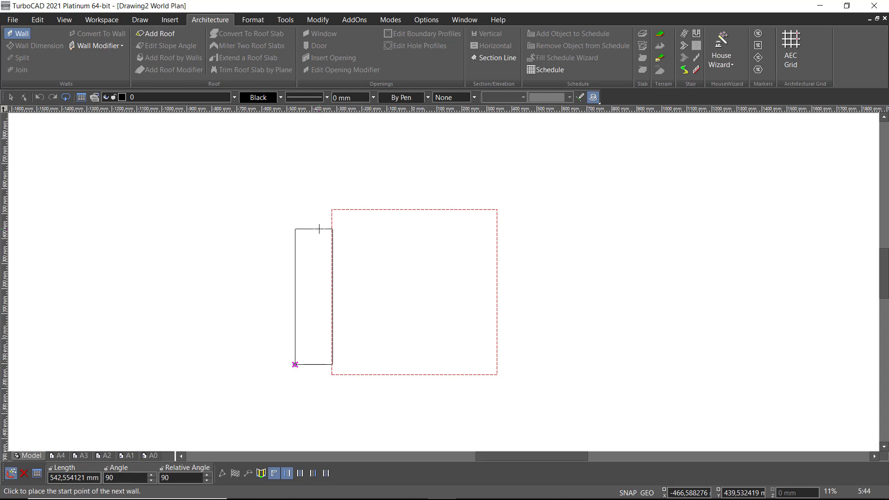
key(Tab)
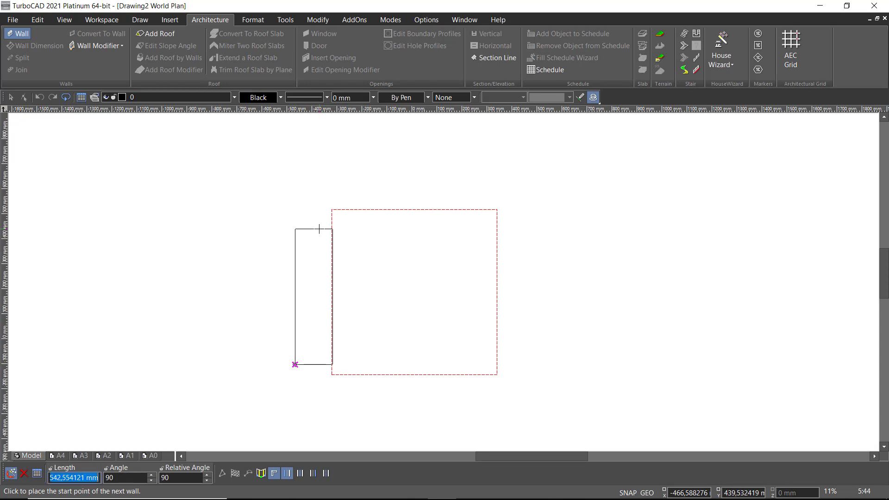
text(9000)
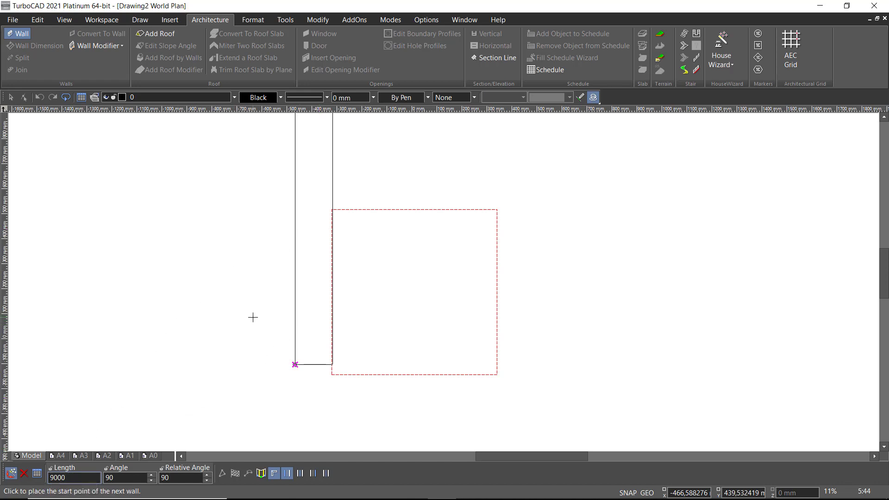
key(Return)
Step: Continue the wall chain with a 6000 mm horizontal wall running right from the upper end of the first wall
scroll(443, 280, down, 5)
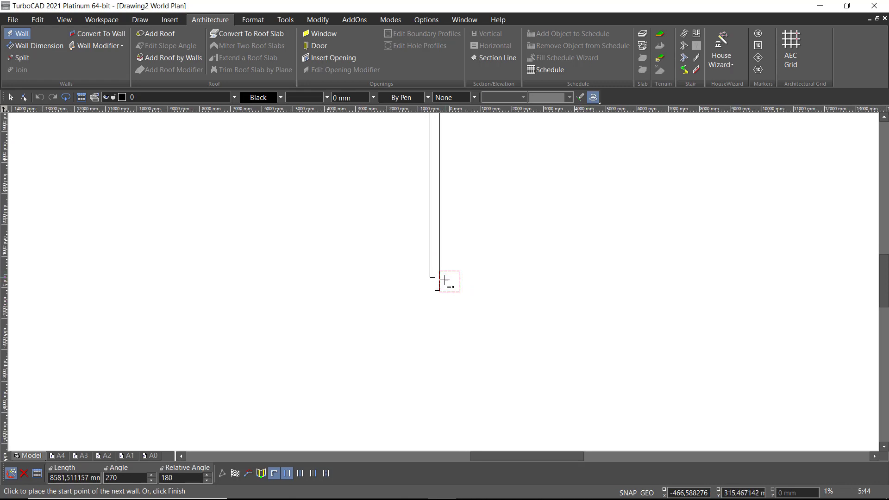
scroll(444, 280, down, 2)
scroll(480, 223, up, 1)
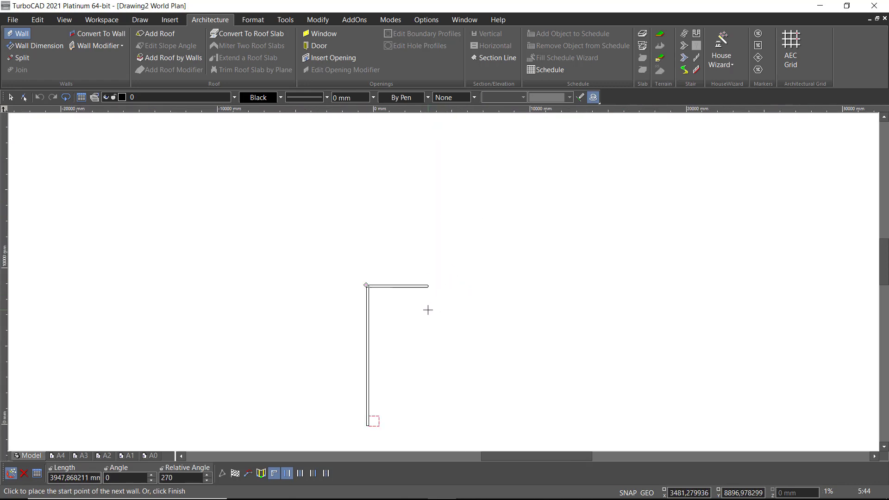
key(Tab)
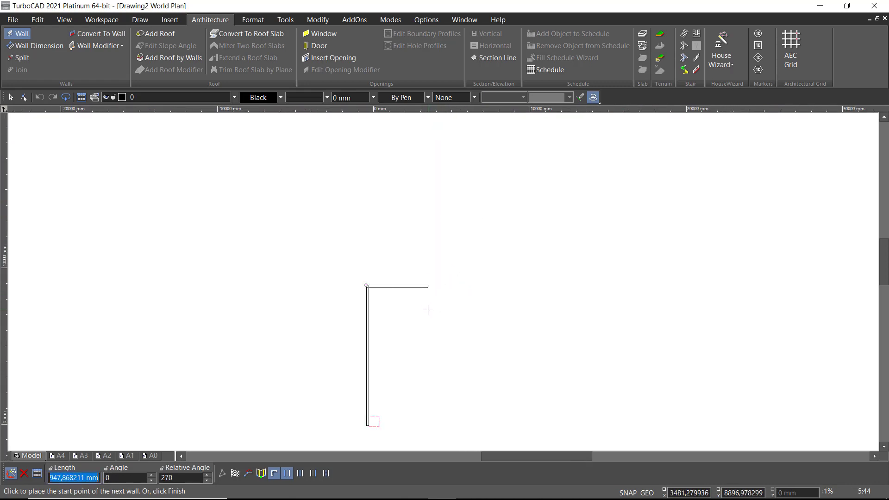
text(6000)
key(Return)
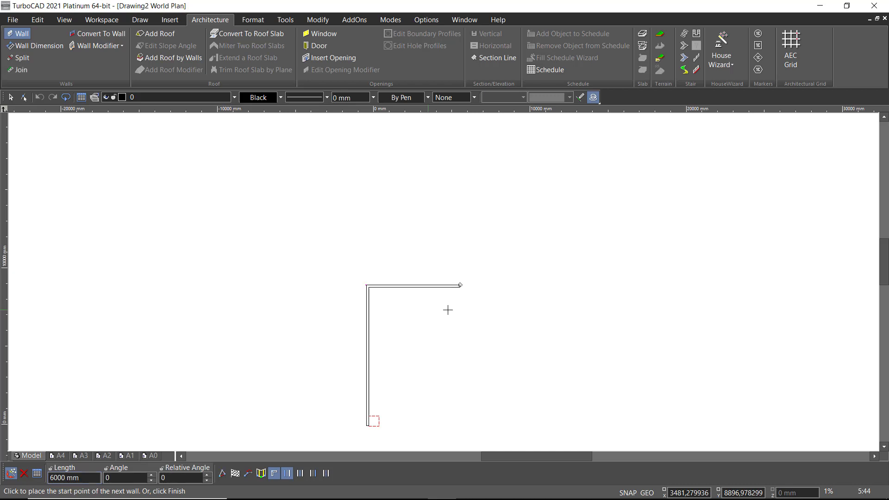
Step: Continue the outline with an 8000 mm wall straight down, followed by a 3000 mm wall to the left
key(Tab)
text(8)
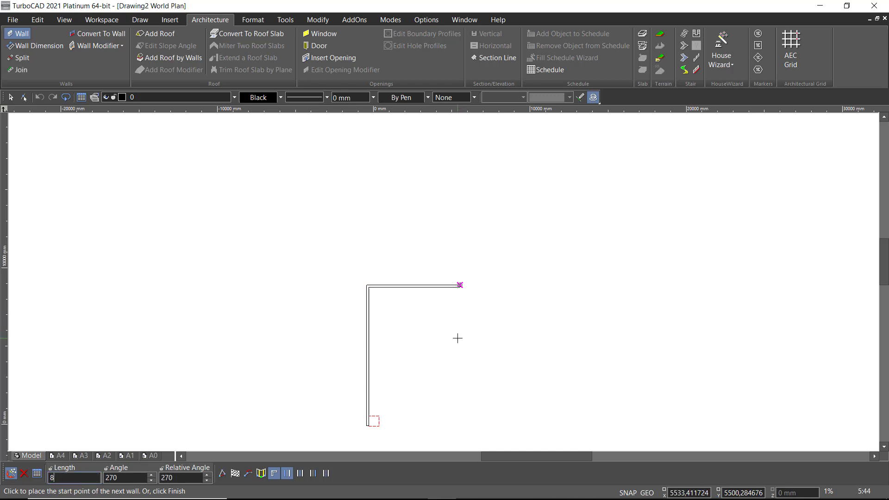
text(2000)
key(Return)
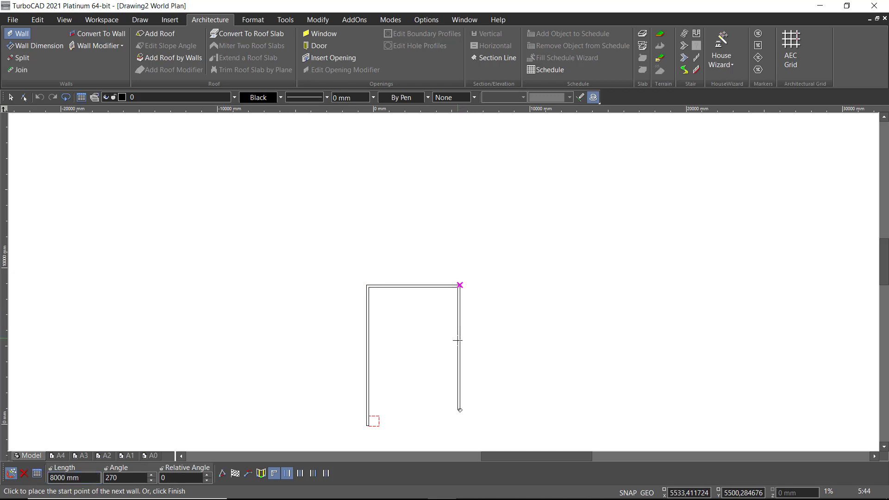
key(Tab)
text(30)
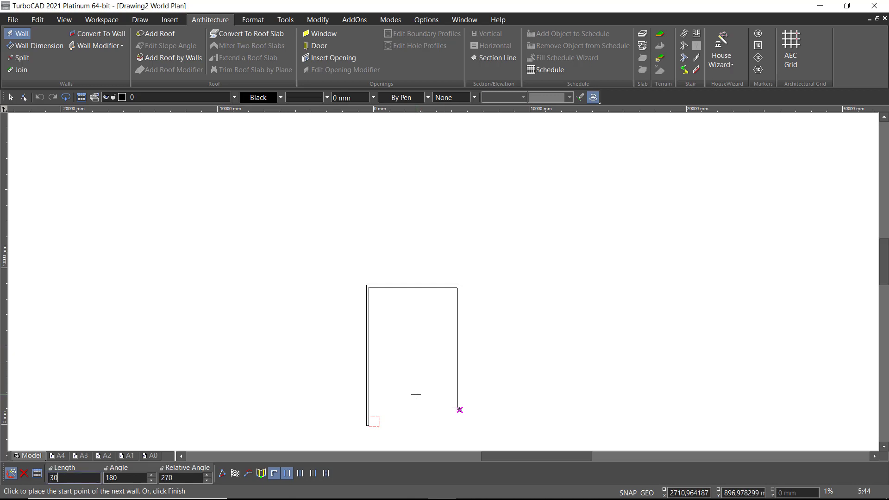
text(00)
key(Return)
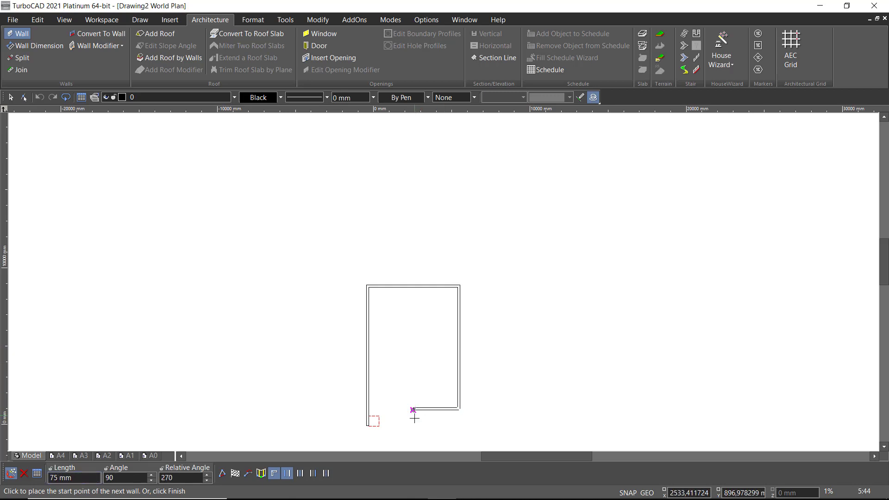
Step: Close the outline with a 1000 mm wall down and a 3000 mm wall left to the starting corner
key(Tab)
text(10)
key(Return)
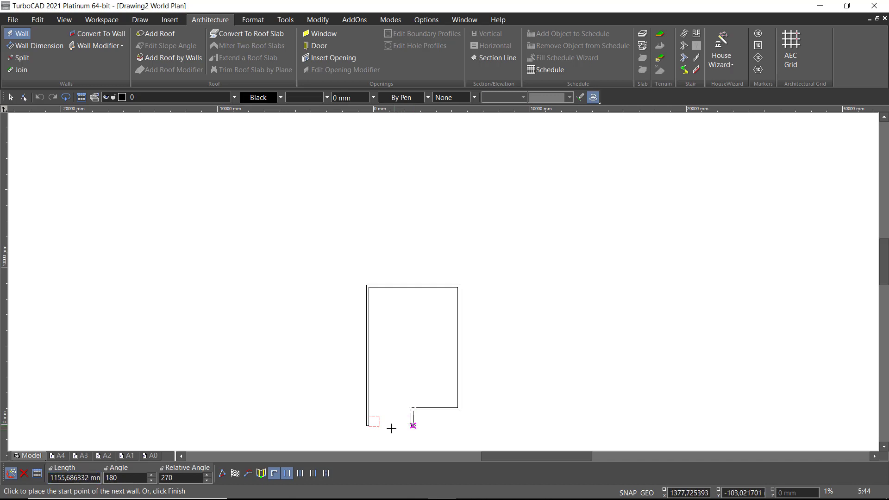
key(Tab)
text(300)
key(Return)
scroll(402, 410, up, 2)
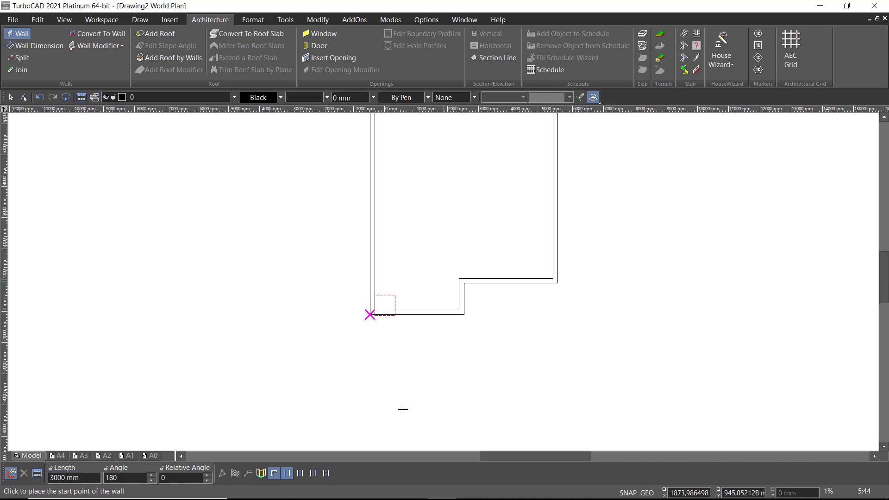
scroll(435, 290, down, 2)
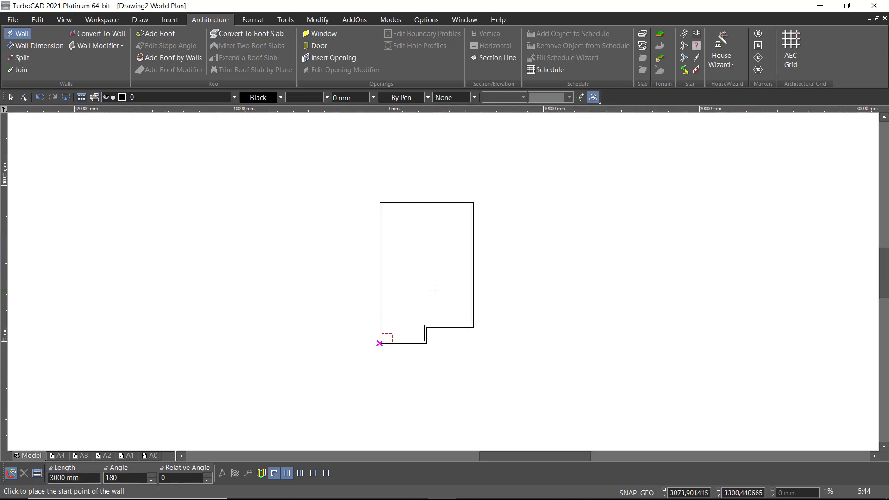
Step: Set the wall reference to Right and draw a vertical partition about 7700 mm long from the notch corner up to the top wall
double_click(19, 36)
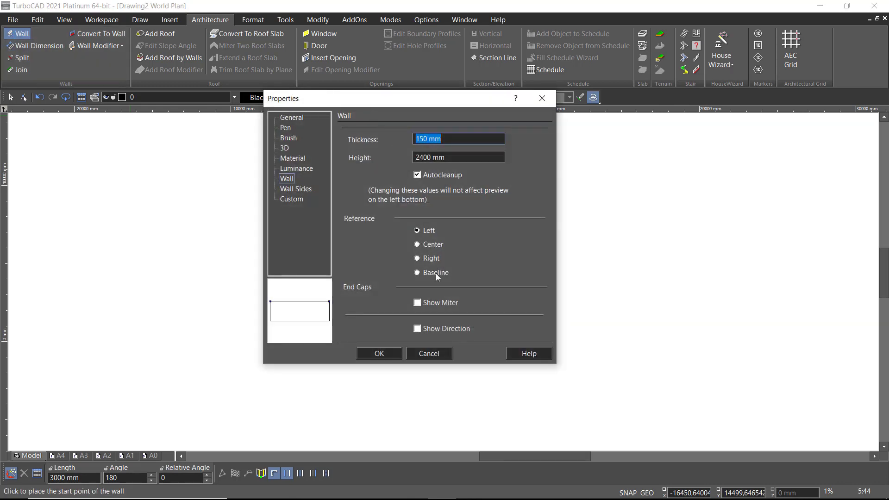
click(417, 258)
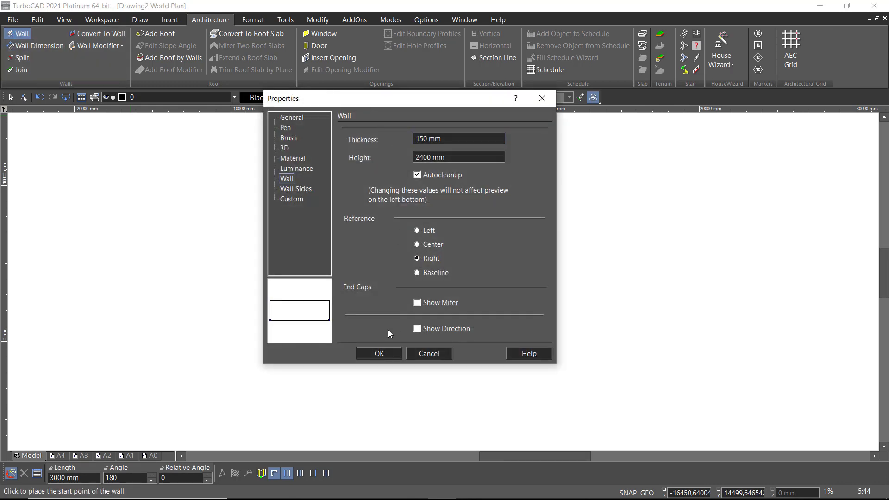
click(379, 354)
scroll(440, 323, up, 3)
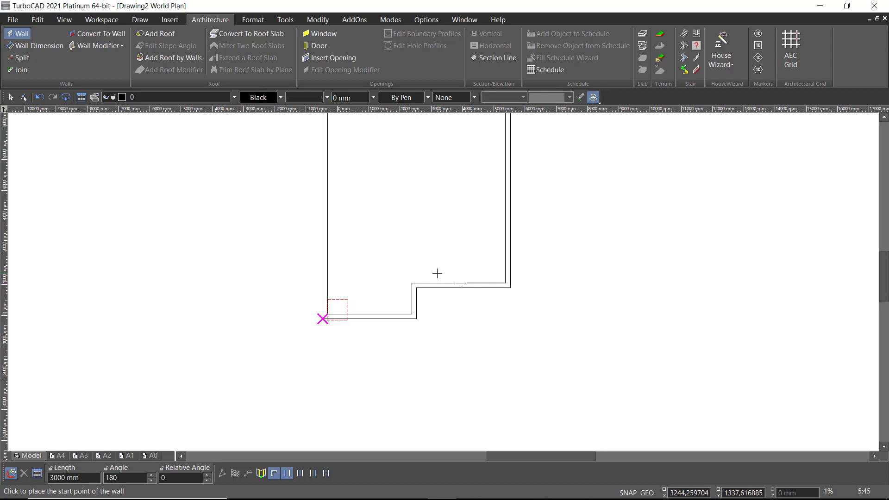
click(416, 284)
scroll(418, 259, down, 3)
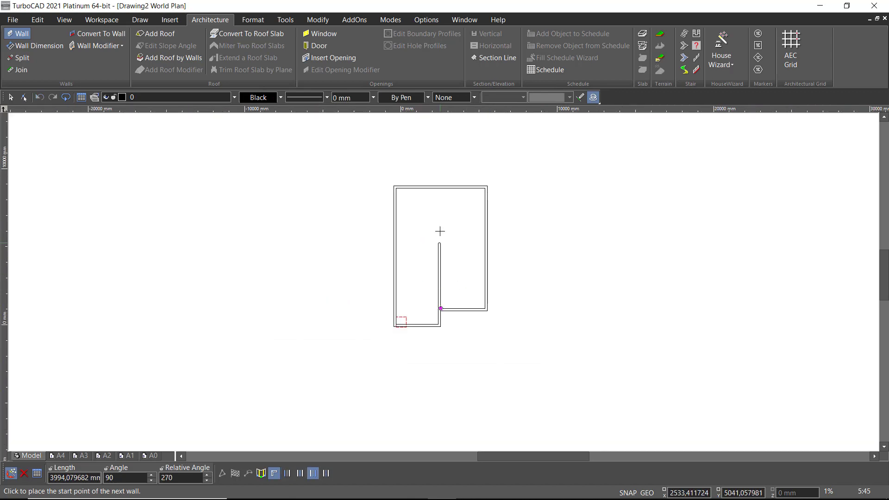
click(439, 187)
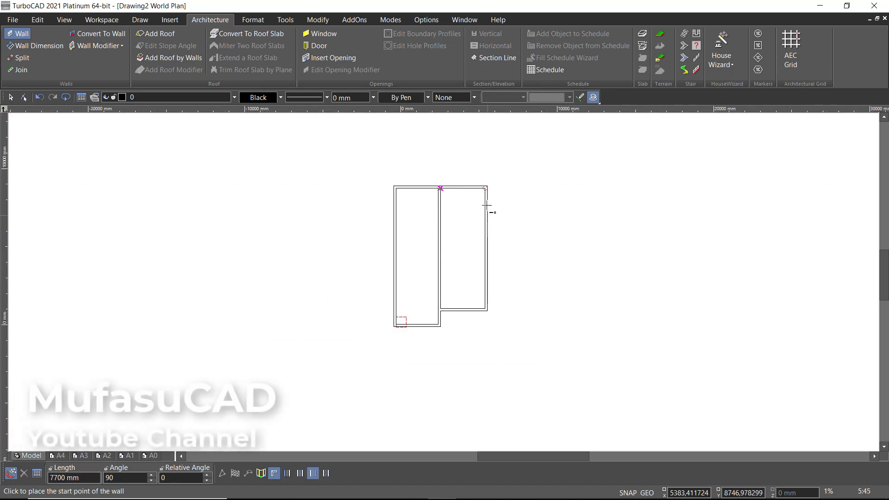
Step: Split the top outer wall at the vertical partition and at its right inner corner
scroll(490, 208, down, 2)
scroll(437, 283, up, 3)
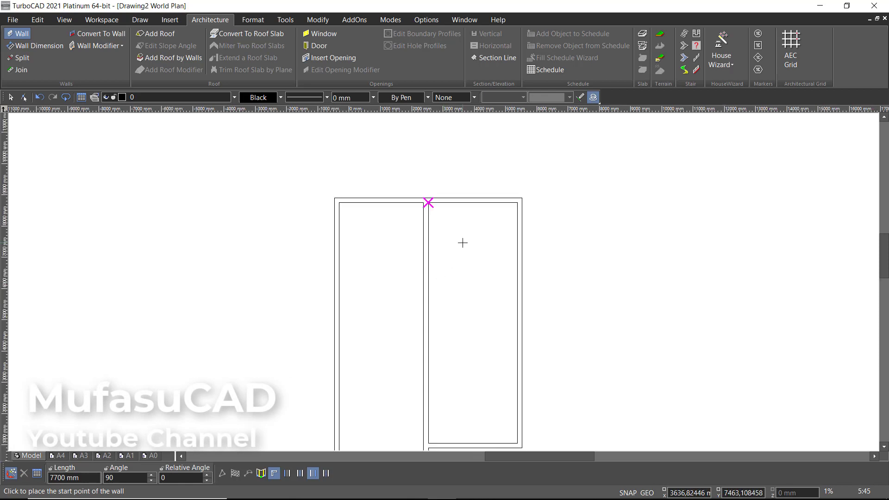
click(19, 58)
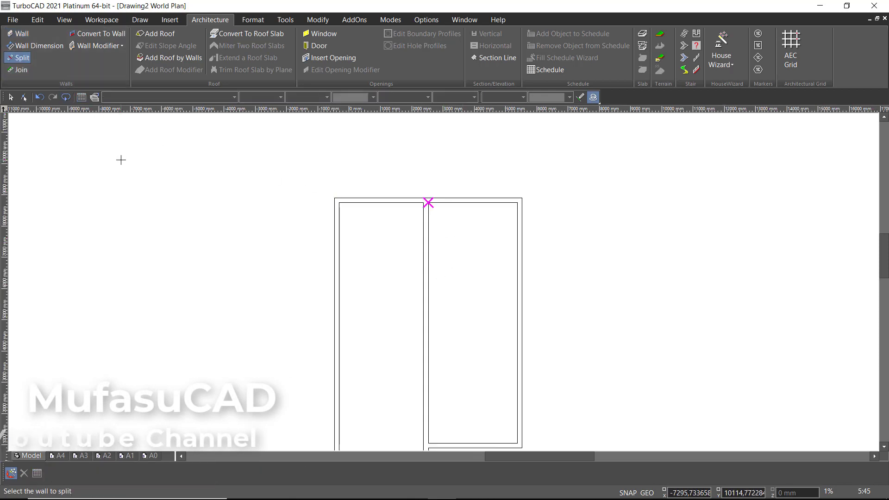
click(475, 198)
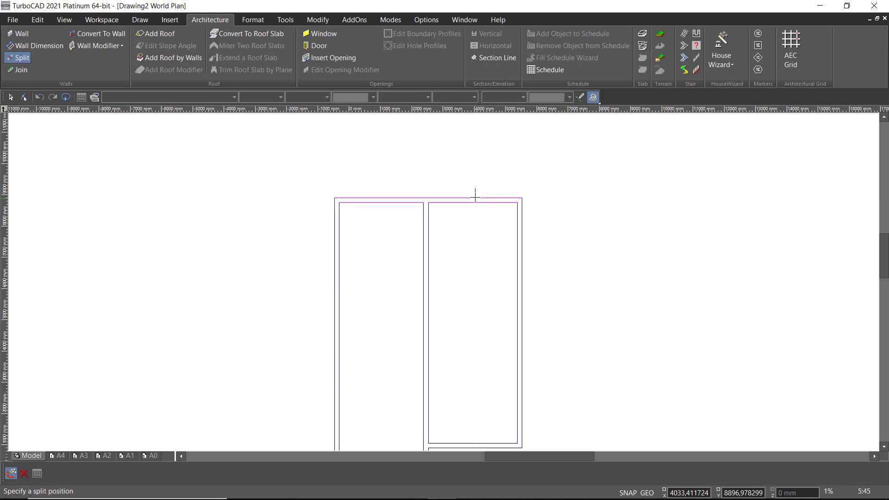
click(430, 202)
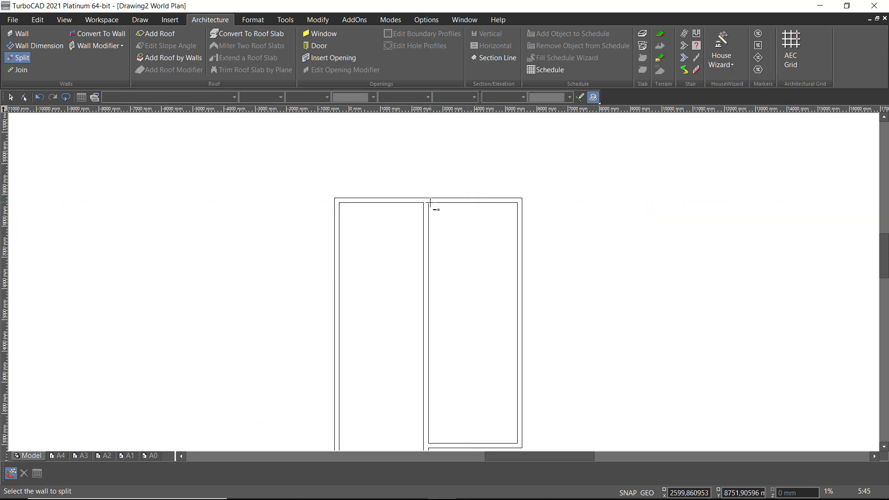
click(474, 196)
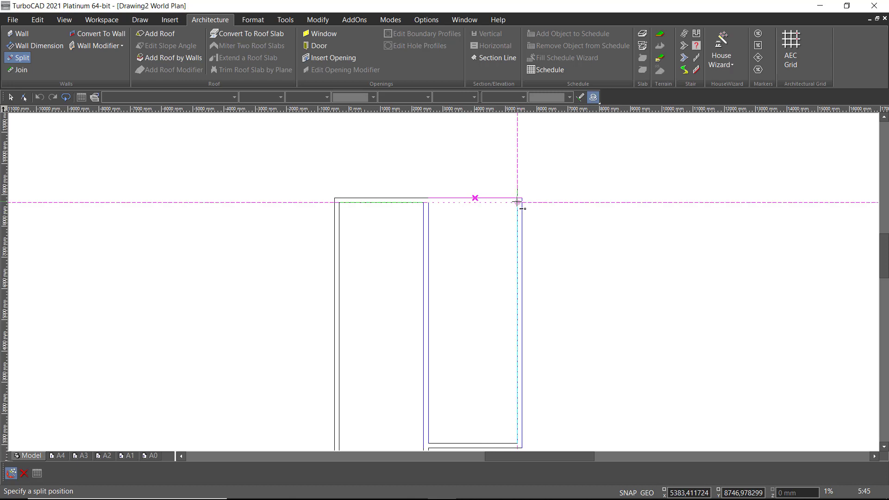
click(518, 200)
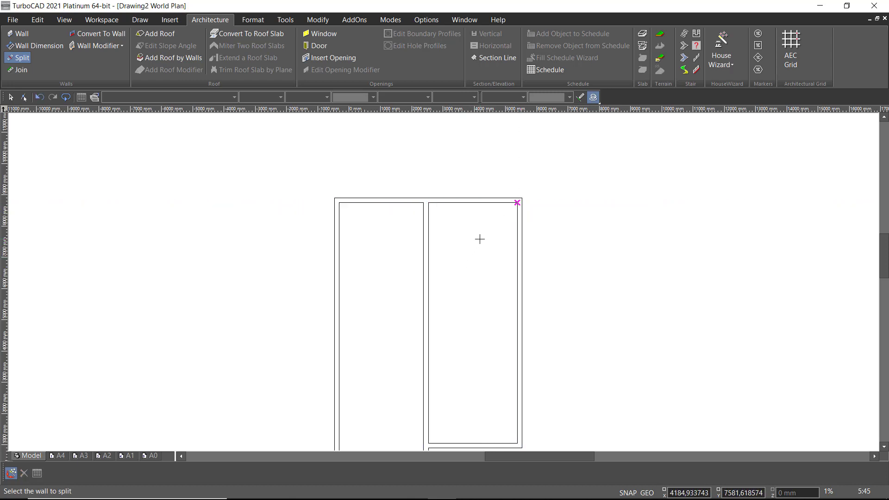
key(Escape)
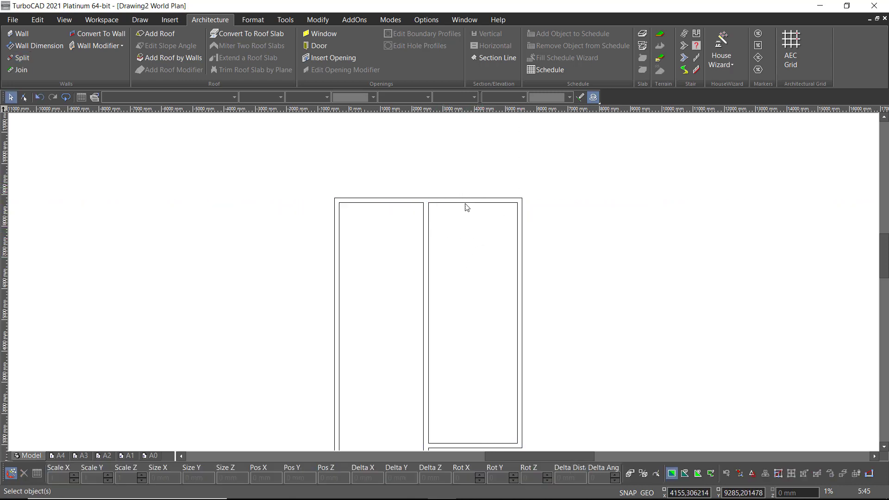
Step: Customize the workspace to display the Copy toolbar
double_click(264, 85)
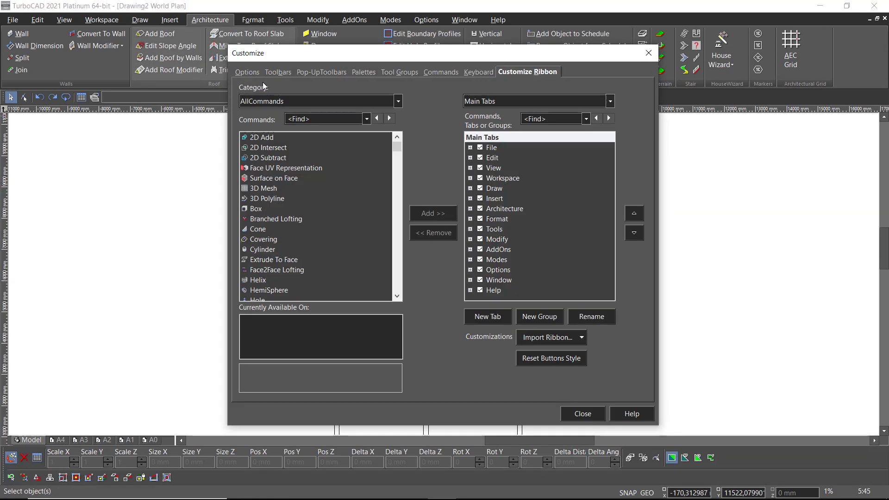
click(279, 73)
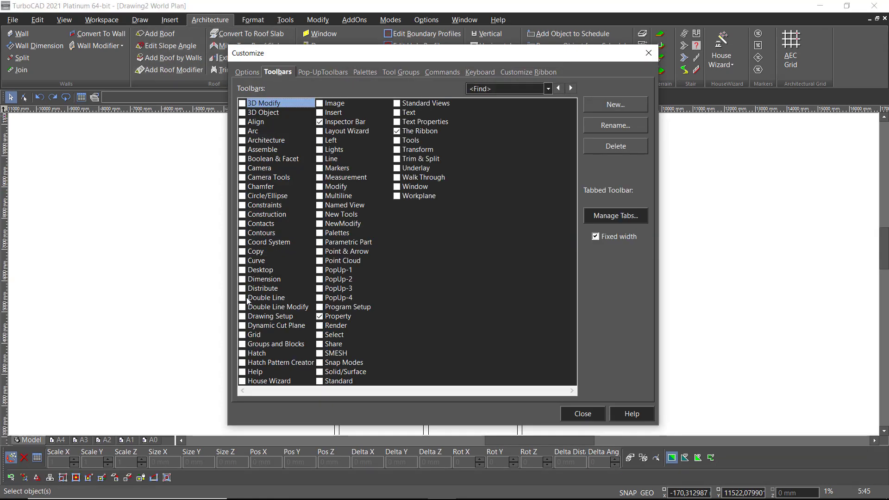
click(242, 252)
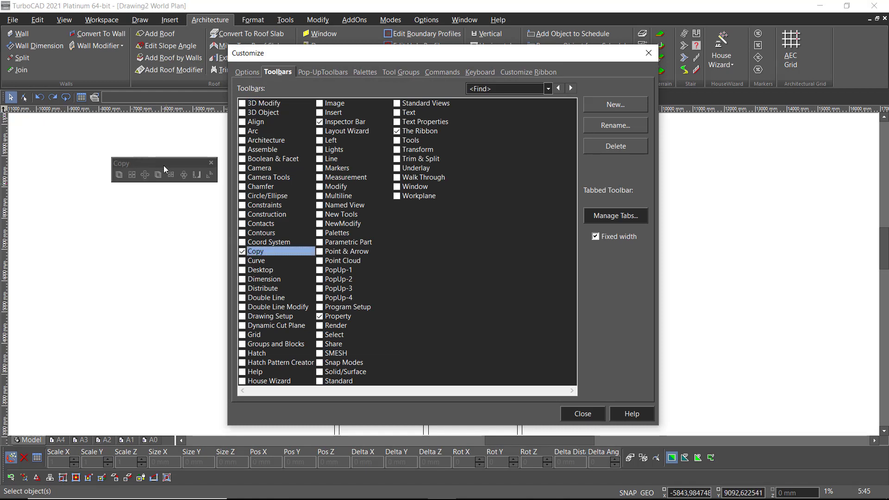
click(582, 414)
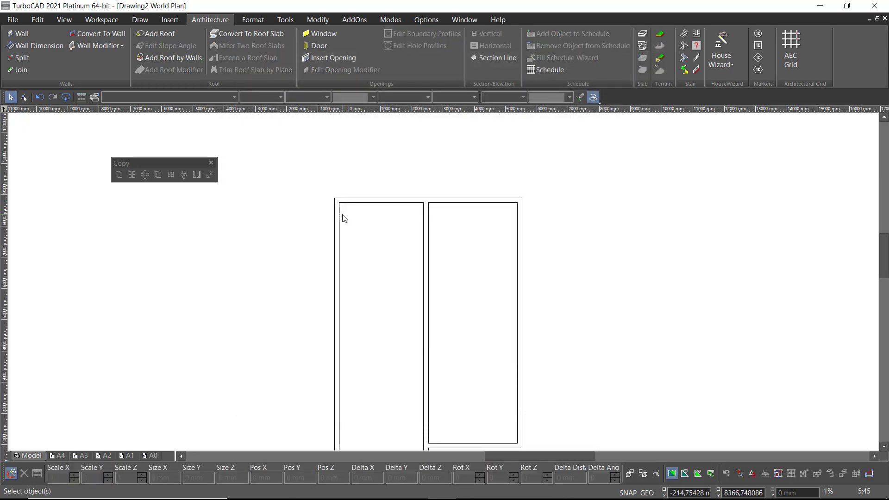
Step: Linear-copy the top wall segment right of the partition about 3000 mm straight down as a cross wall
drag(487, 177, 467, 218)
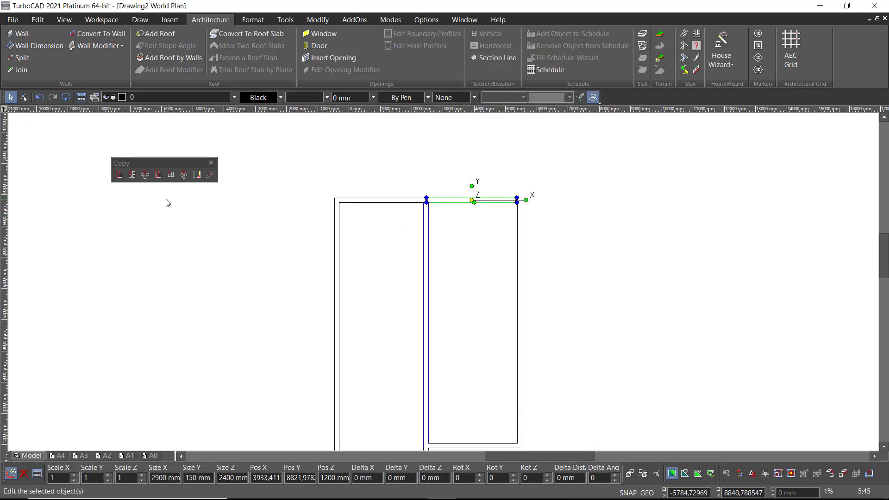
click(120, 175)
click(472, 201)
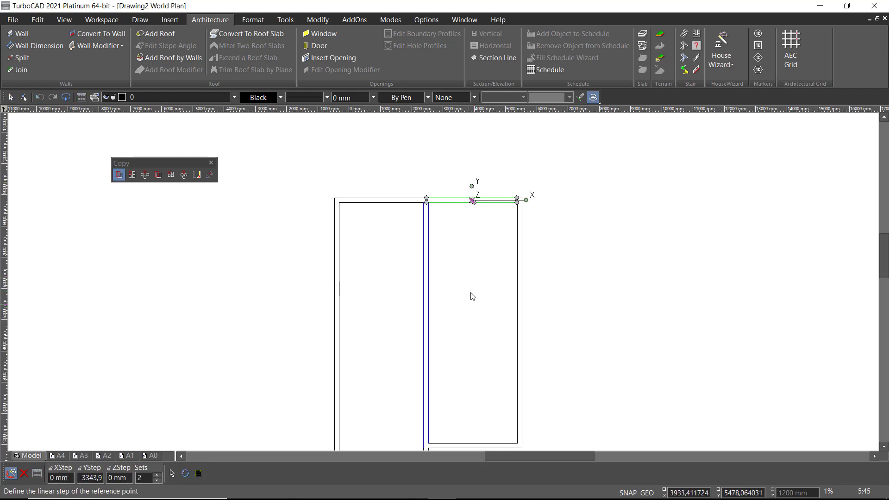
key(Tab)
key(Tab)
text(-)
key(Return)
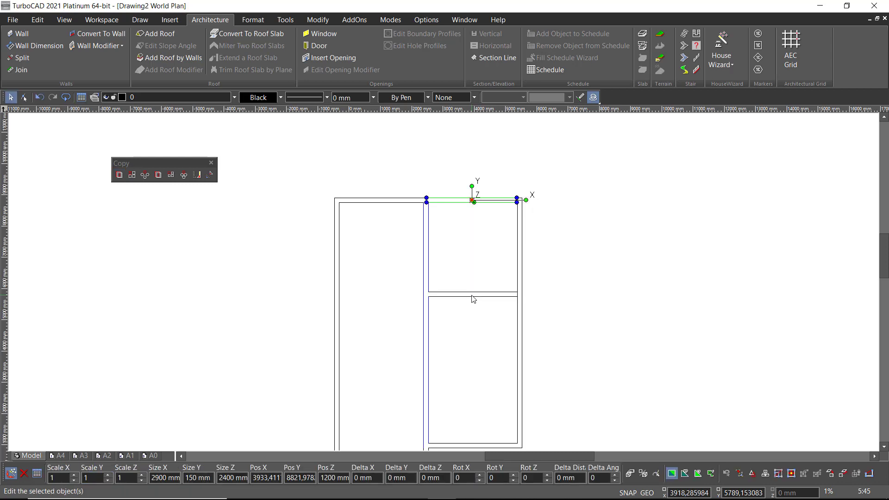
Step: Linear-copy the top wall segment left of the partition with a Y step of -5000 mm
click(383, 188)
click(364, 215)
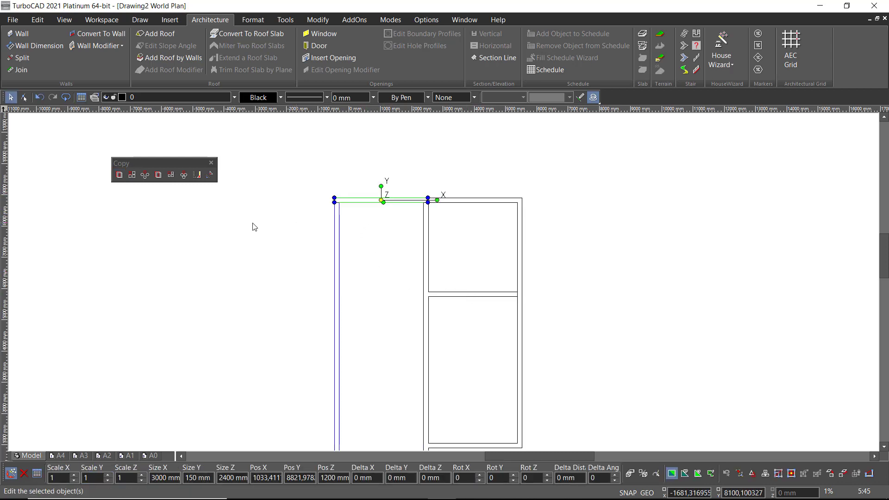
click(119, 174)
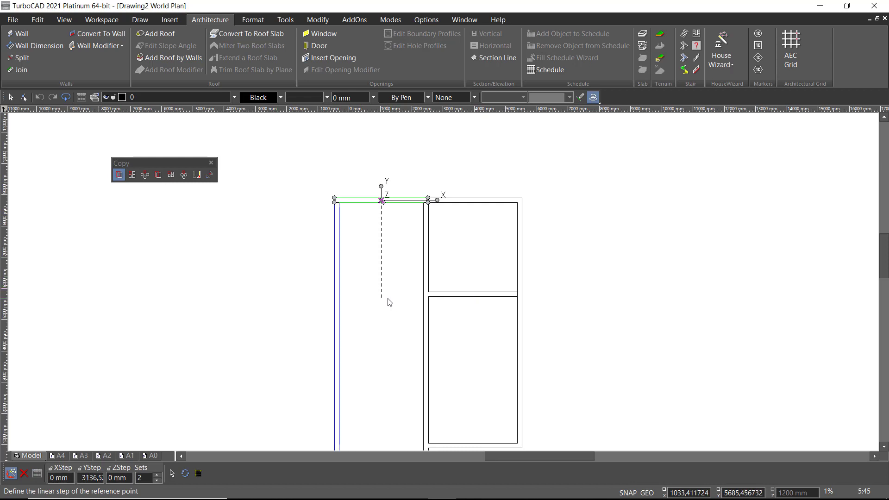
key(Tab)
text(-5000)
key(Return)
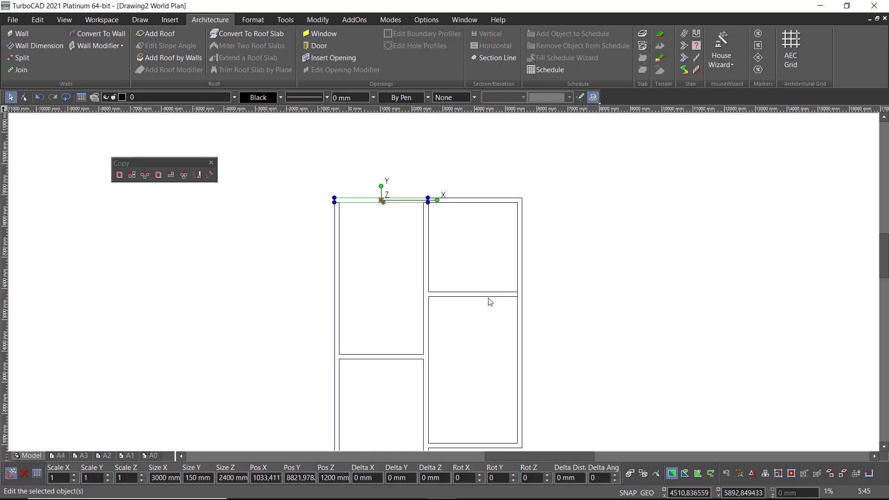
Step: Split the vertical partition at the left cross wall and near the notch corner, and delete the segment between
scroll(448, 258, down, 1)
scroll(421, 307, up, 1)
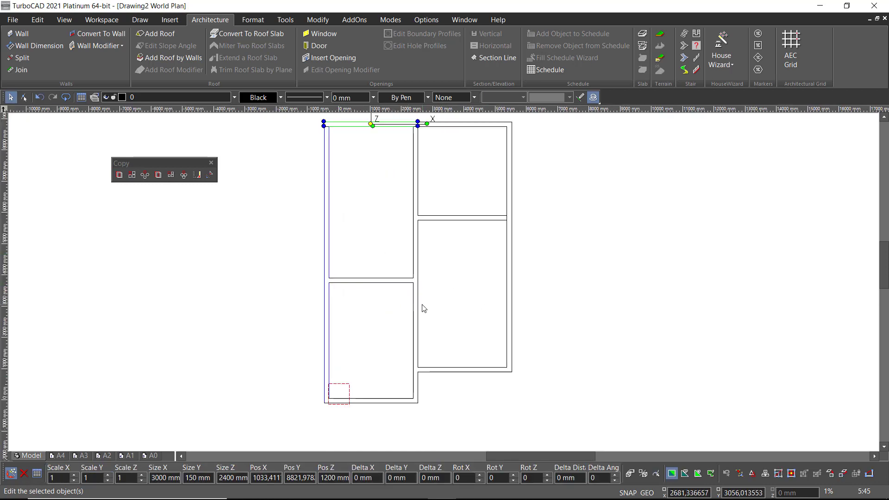
click(24, 57)
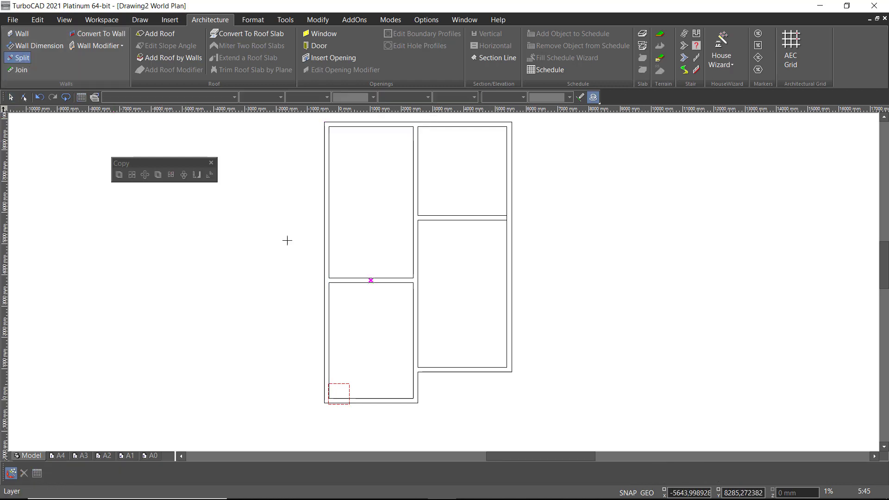
click(420, 330)
click(413, 283)
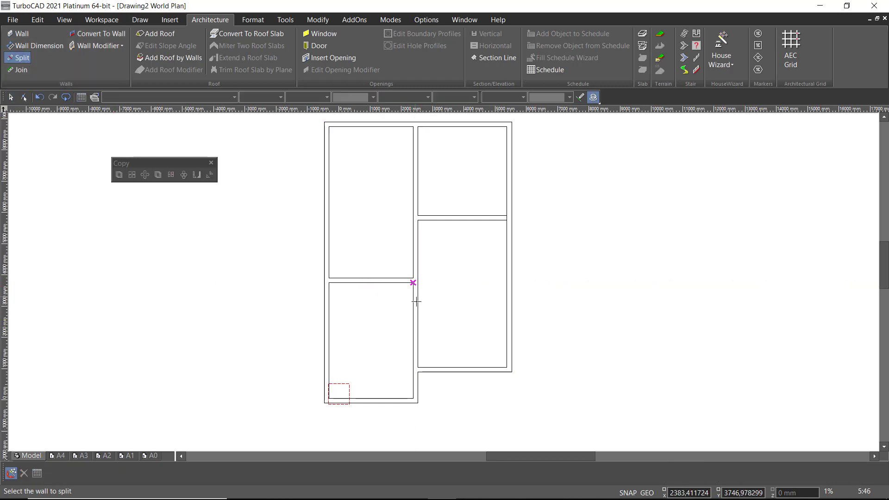
click(416, 303)
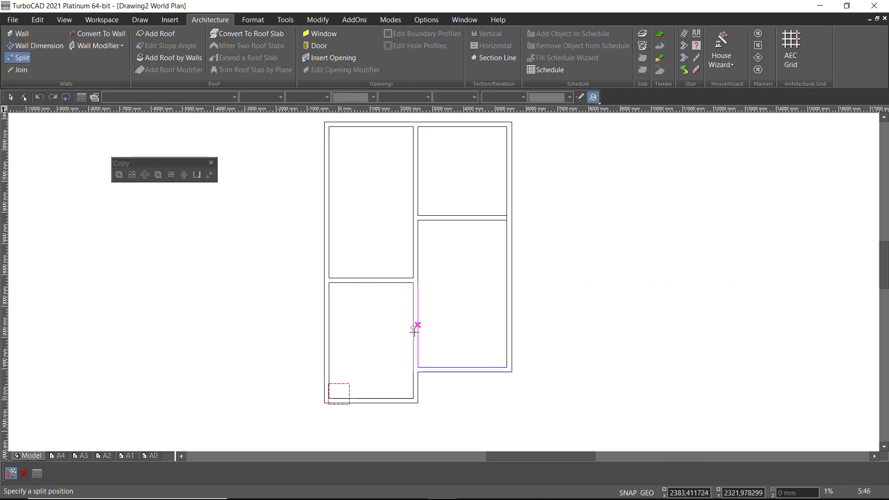
click(415, 365)
key(Escape)
click(415, 320)
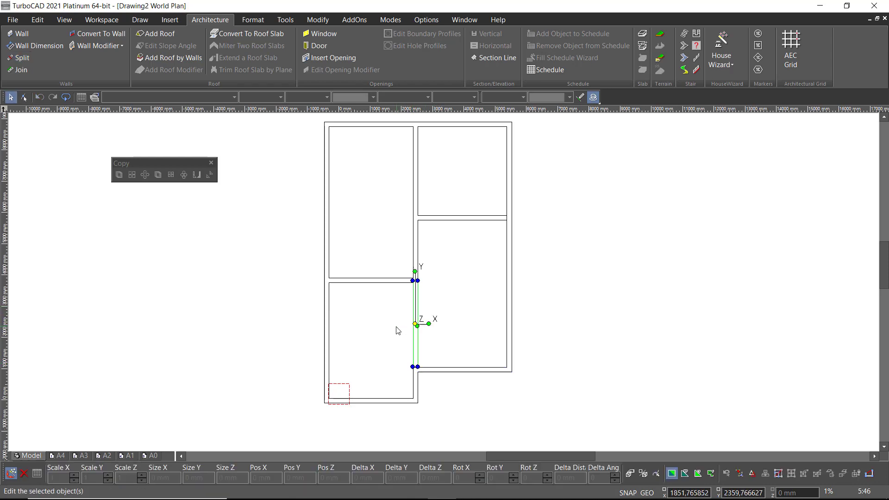
key(Delete)
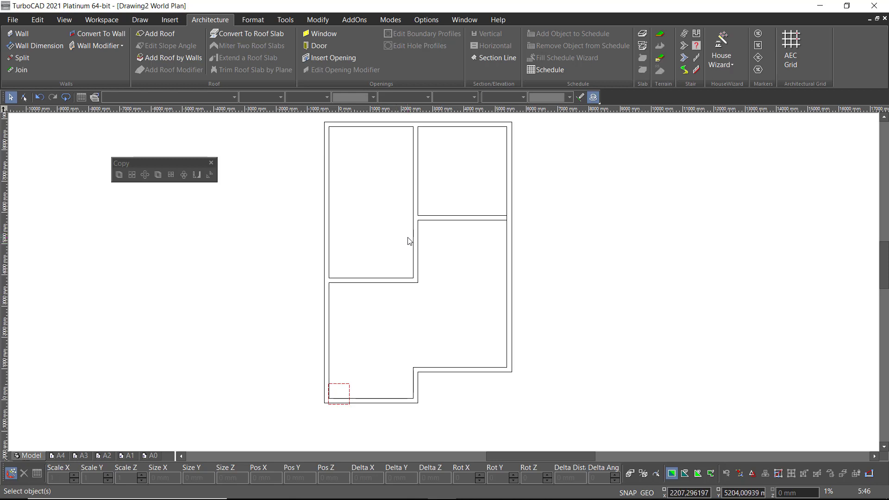
double_click(318, 45)
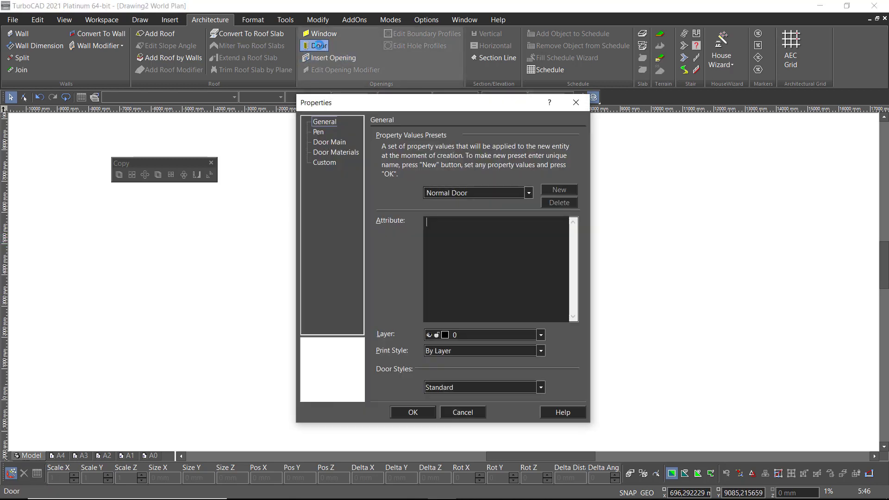
click(339, 142)
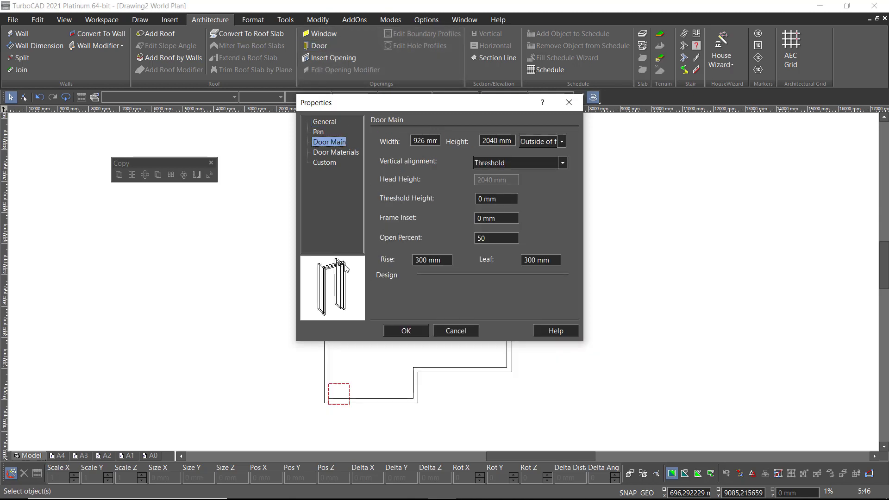
click(456, 331)
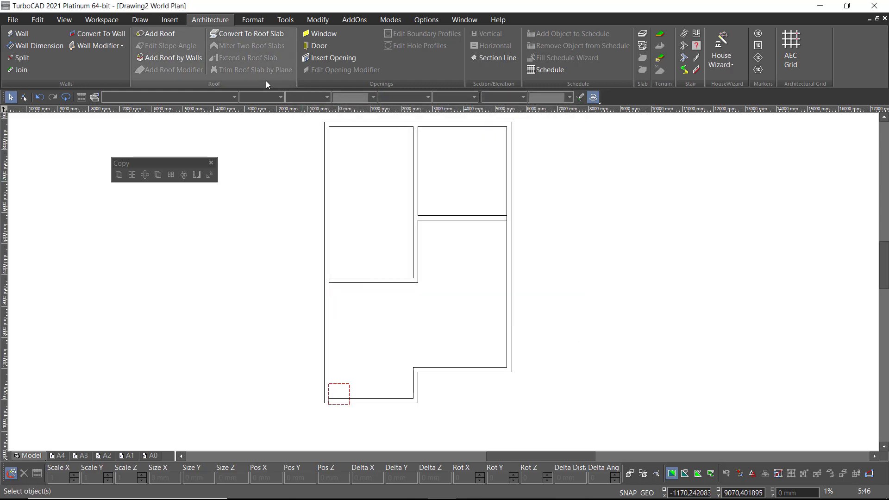
Step: Customize the workspace to display the Style Manager palette
double_click(266, 80)
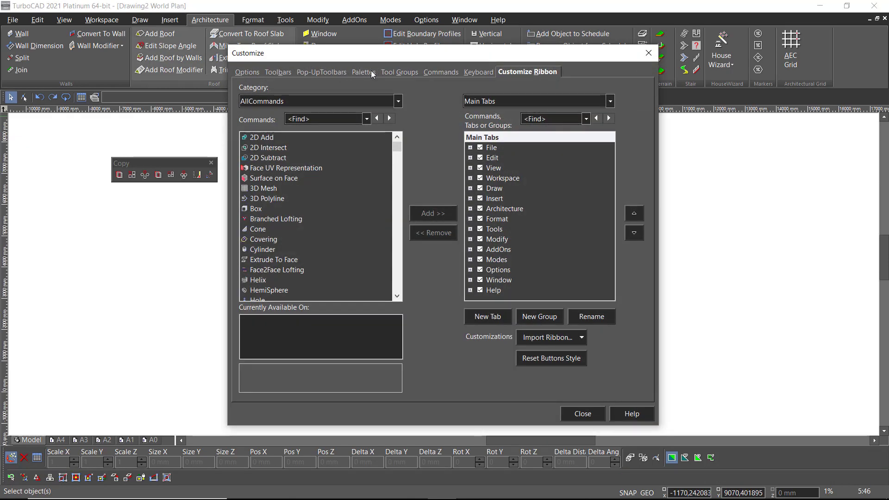
click(371, 73)
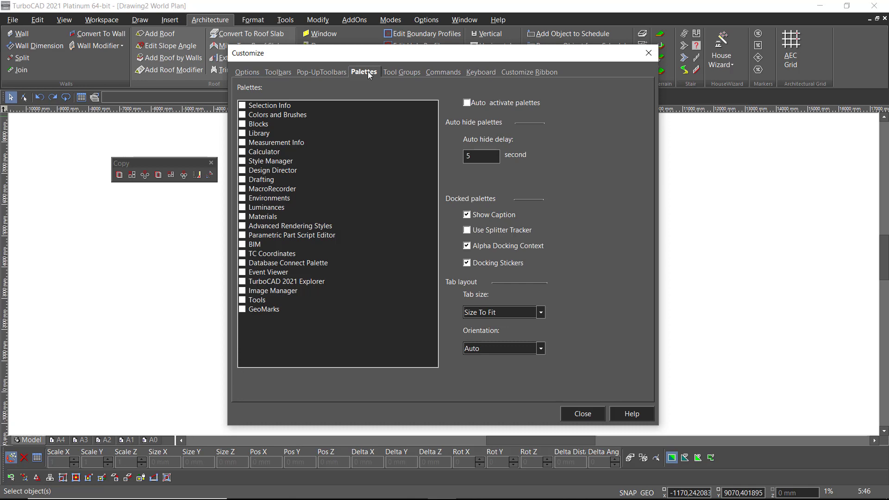
click(242, 161)
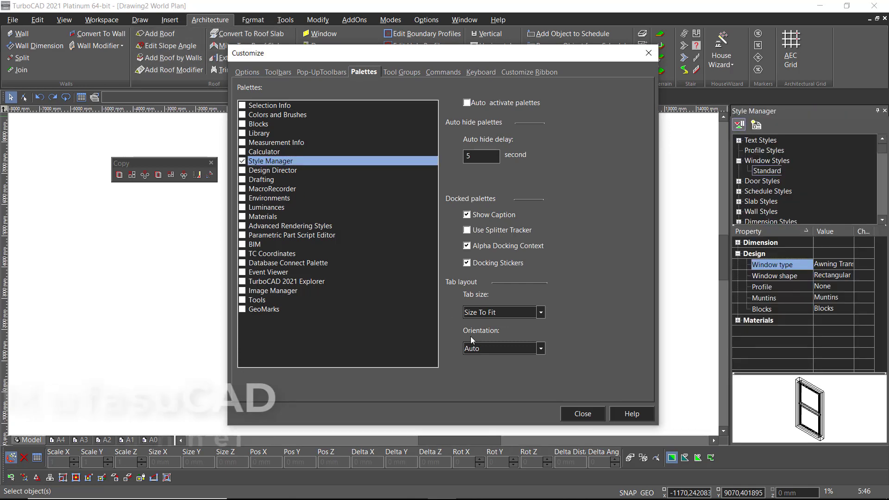
click(587, 413)
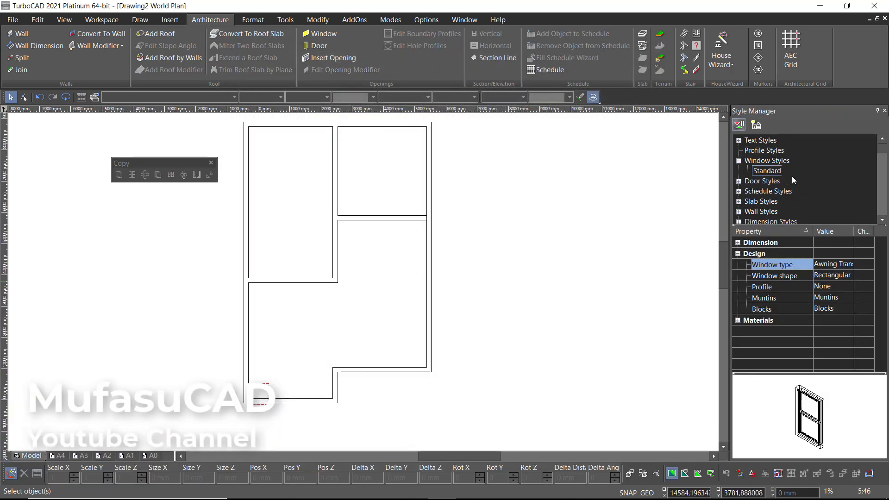
Step: Set the Standard window style's window type to Picture and apply the change
click(759, 161)
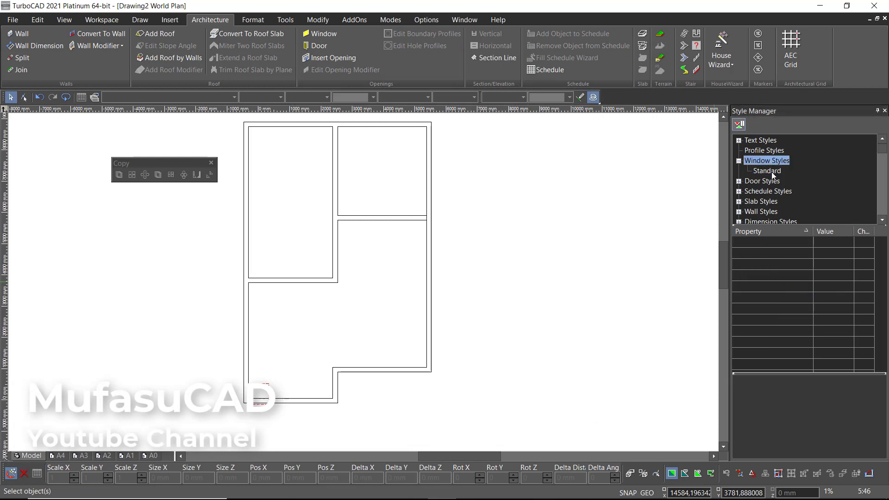
click(769, 171)
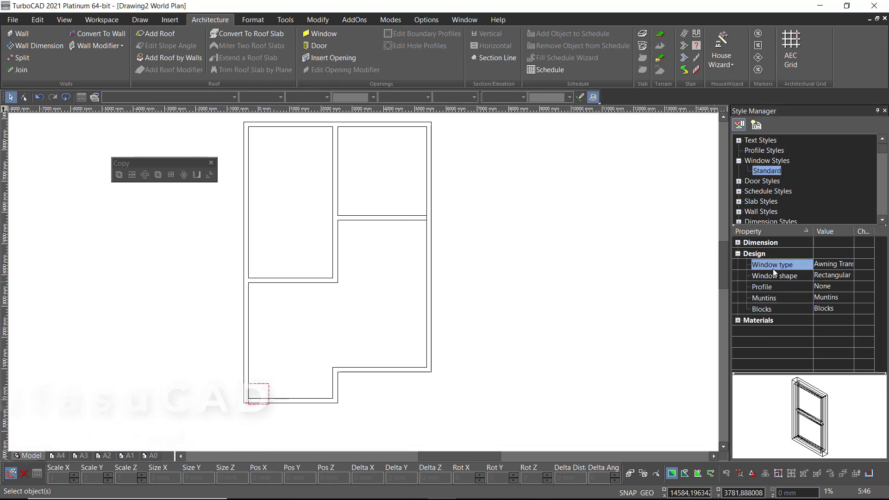
click(827, 263)
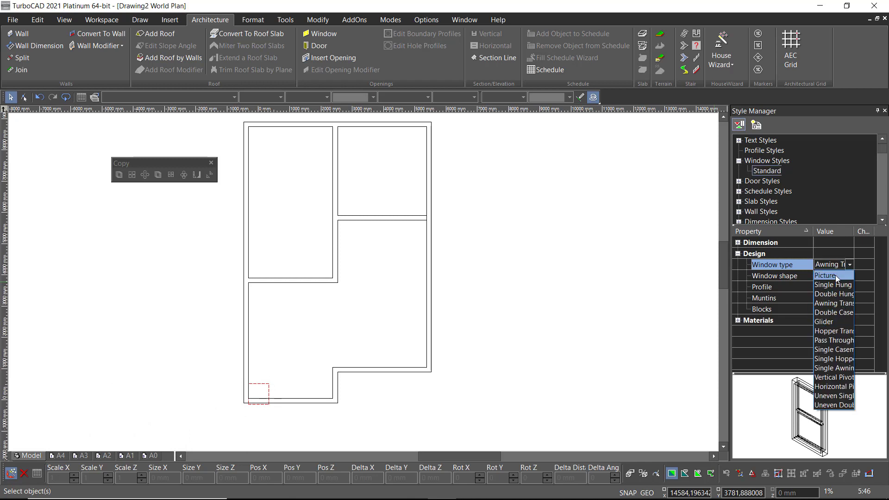
click(836, 275)
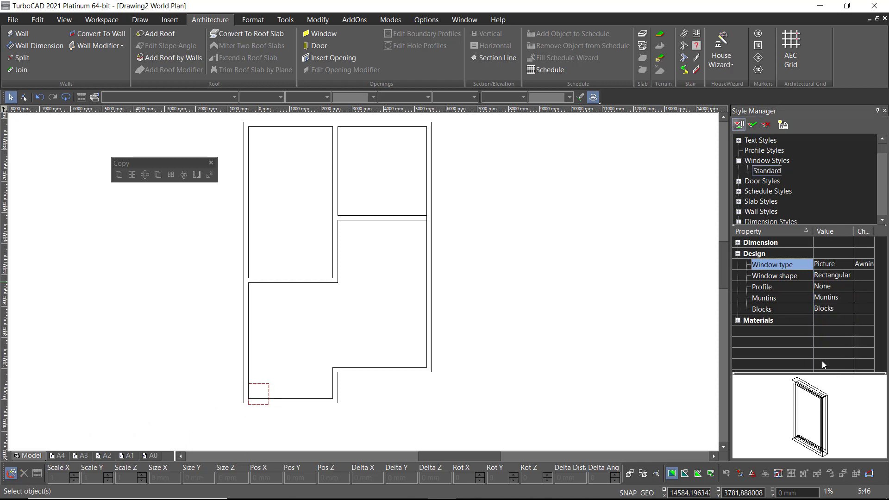
click(751, 125)
Step: Set the Standard door style's door type to Single and apply the change
click(739, 181)
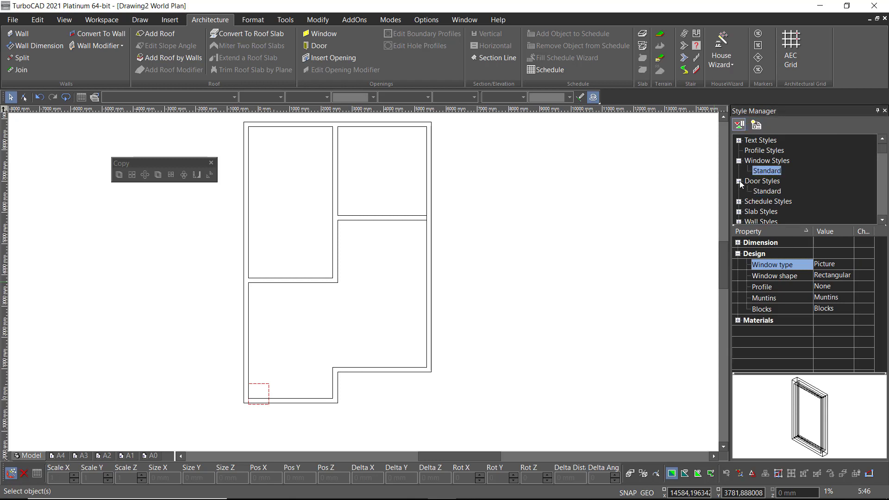
click(770, 191)
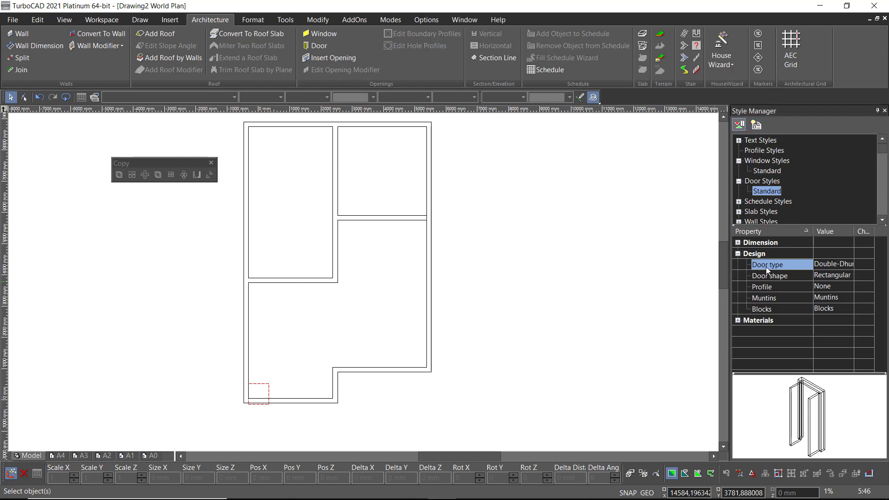
click(835, 265)
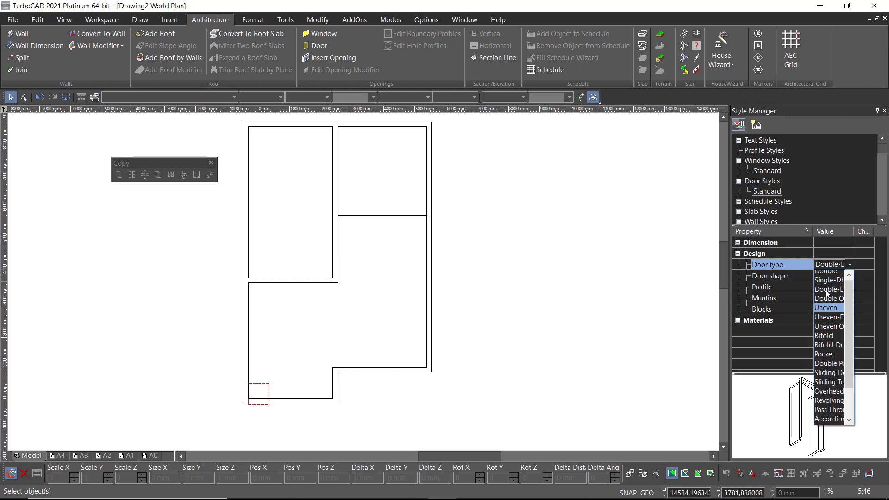
click(829, 276)
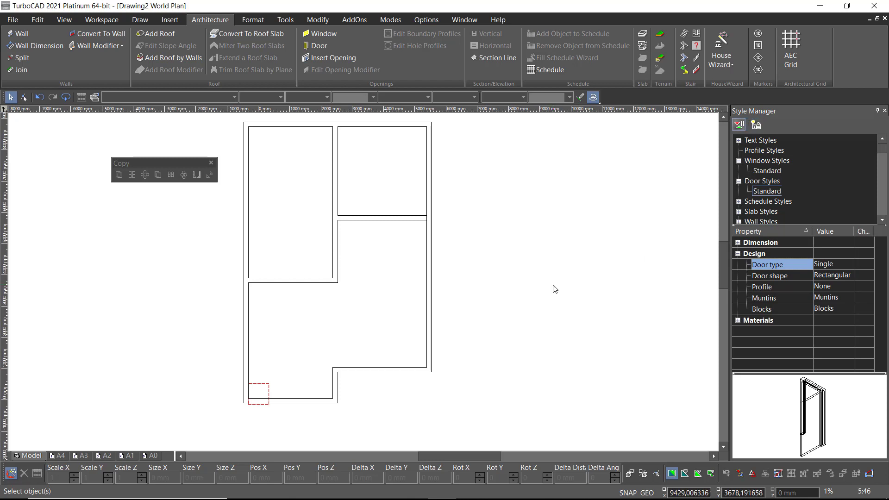
Step: Review the Door tool's main size properties and accept them
double_click(314, 45)
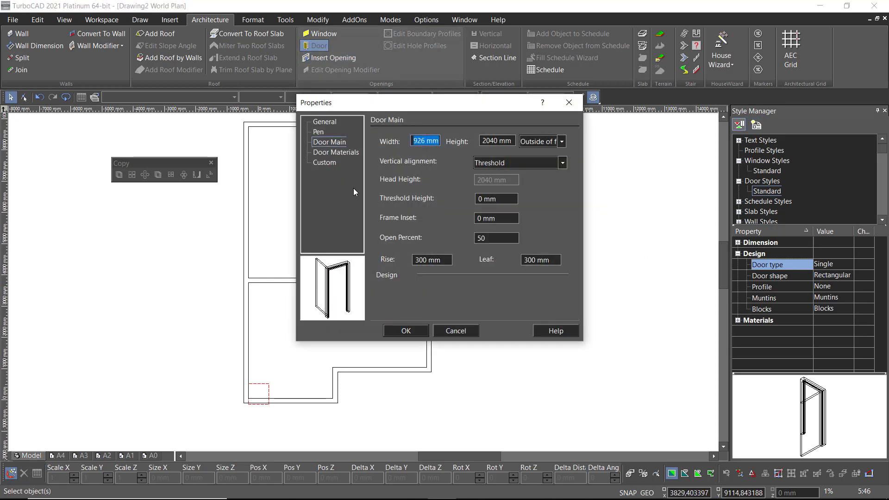
click(327, 142)
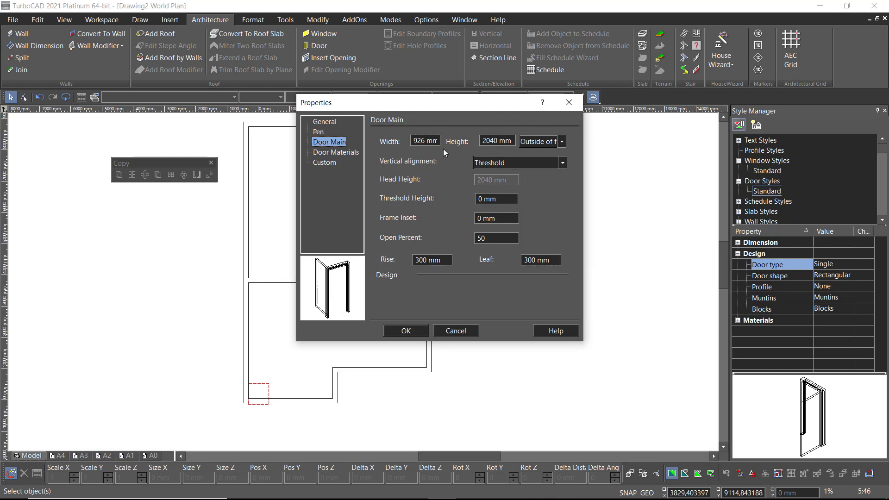
click(424, 140)
click(406, 330)
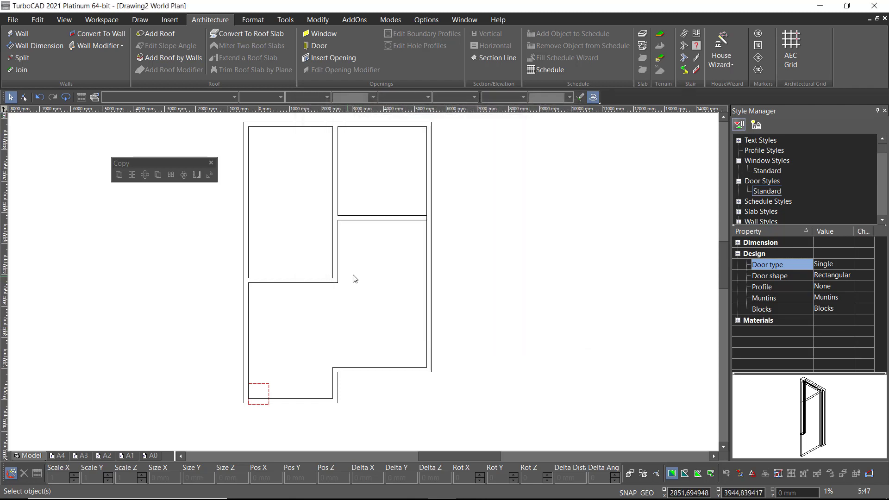
Step: Insert a door in the lowest outer wall segment, offset 150 mm from its outer left corner
click(319, 45)
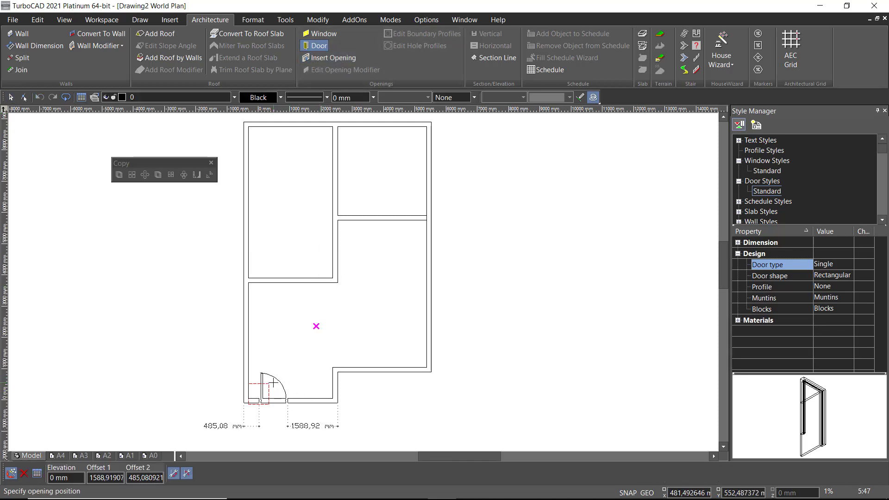
key(Tab)
key(Tab)
key(Tab)
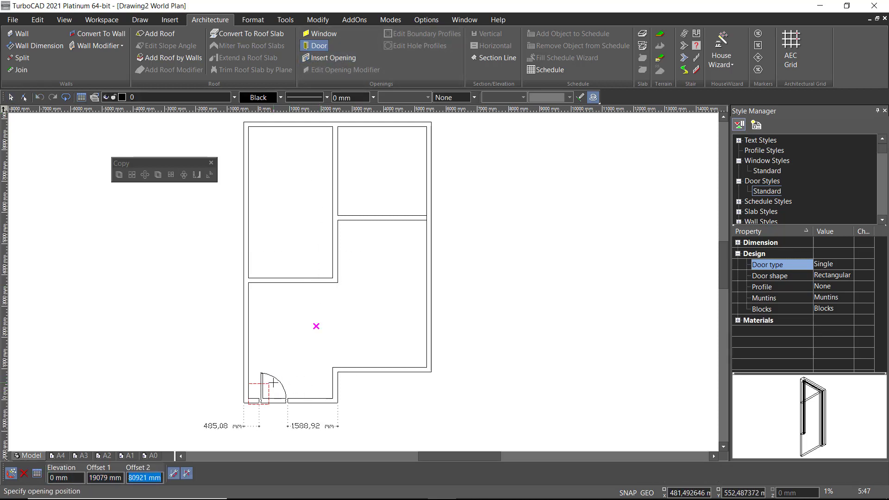
text(150)
key(Return)
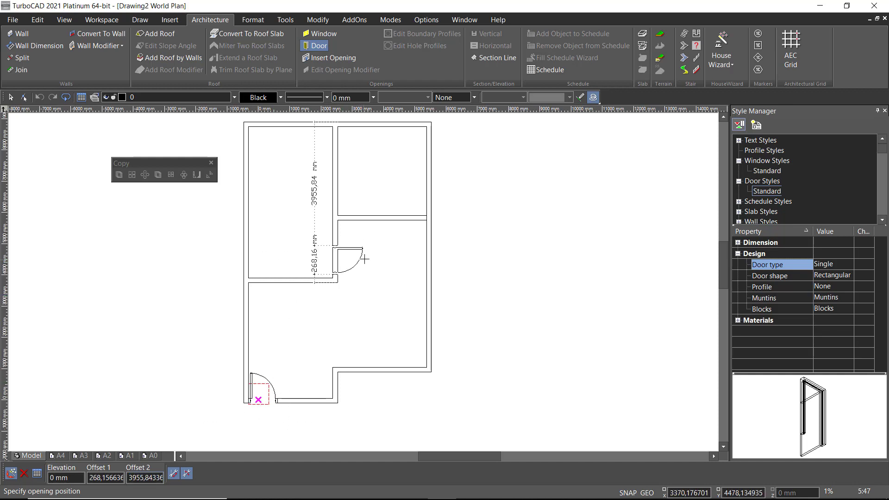
Step: Insert a door in the vertical partition with a 150 mm offset from its lower end
key(Tab)
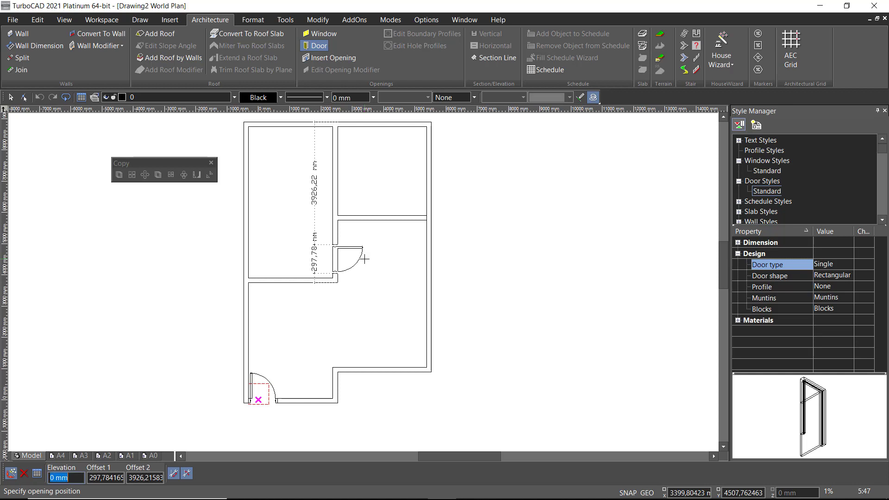
key(Tab)
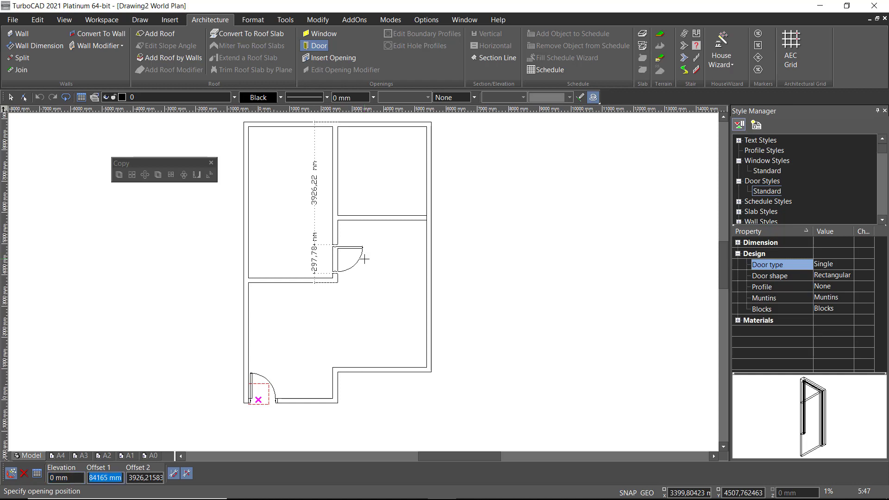
text(150)
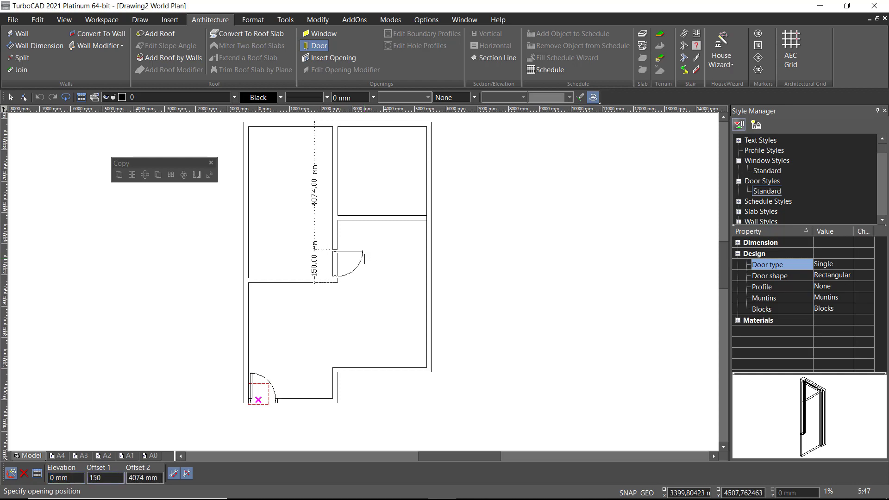
key(Return)
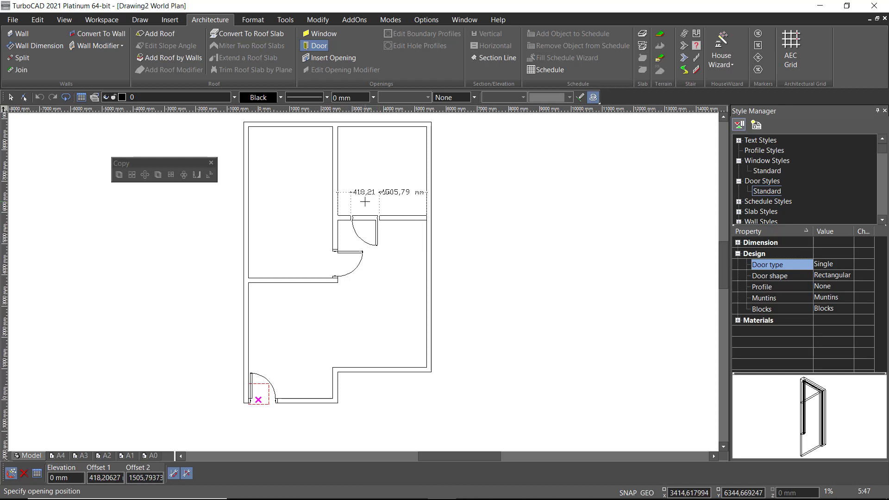
Step: Insert a door in the upper-right room's cross wall with a 0 mm offset from the vertical partition, and end door placement
key(Tab)
key(Tab)
text(0)
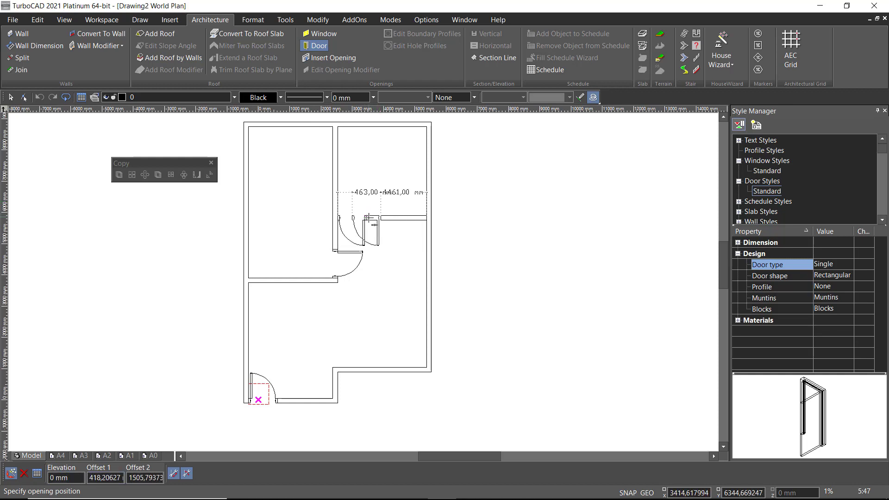
click(369, 251)
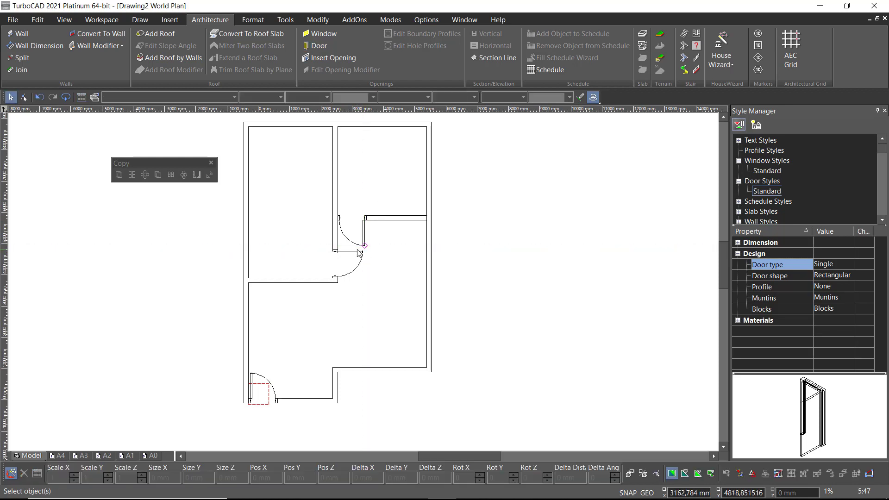
Step: Edit the vertical partition's door and flip it right-left and inside-outside
scroll(352, 222, up, 2)
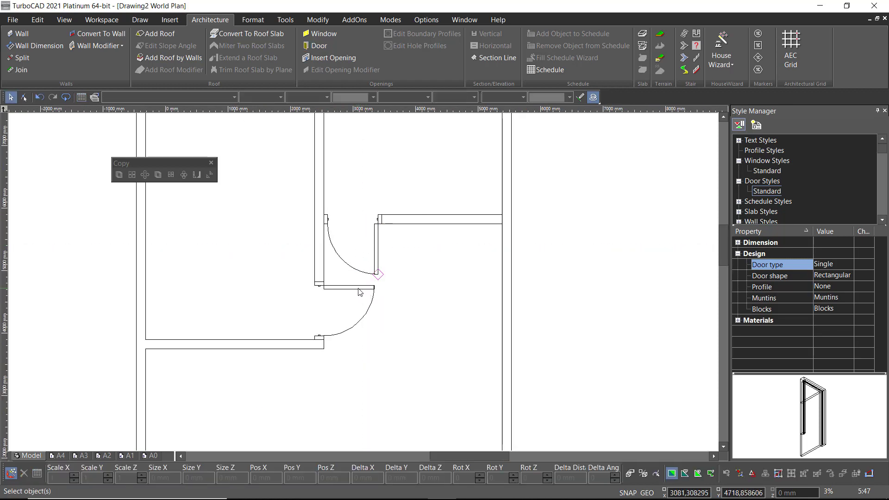
click(348, 292)
right_click(348, 292)
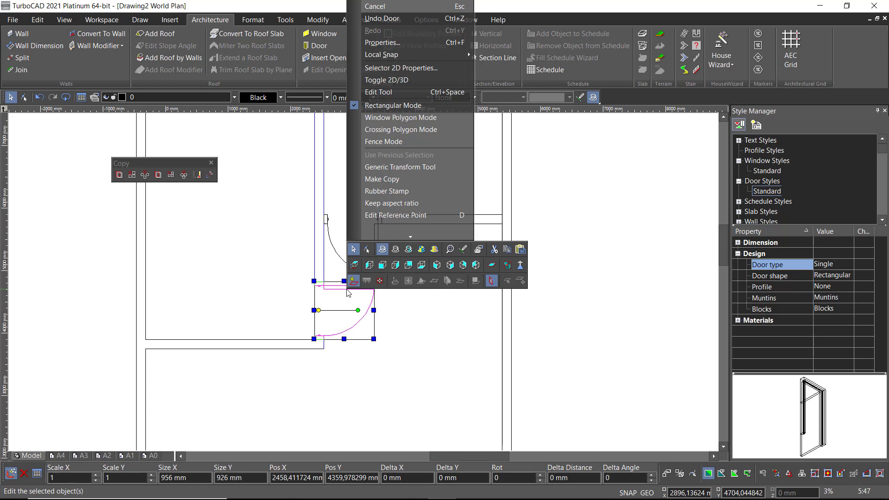
click(365, 250)
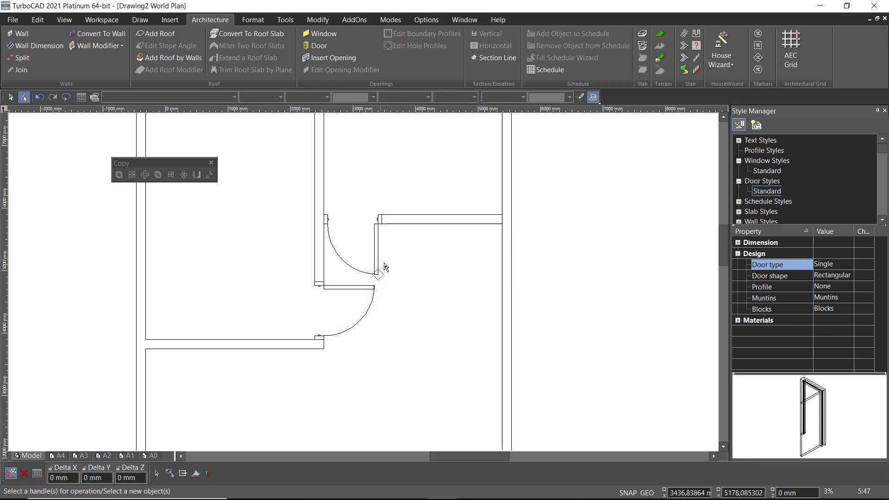
click(346, 290)
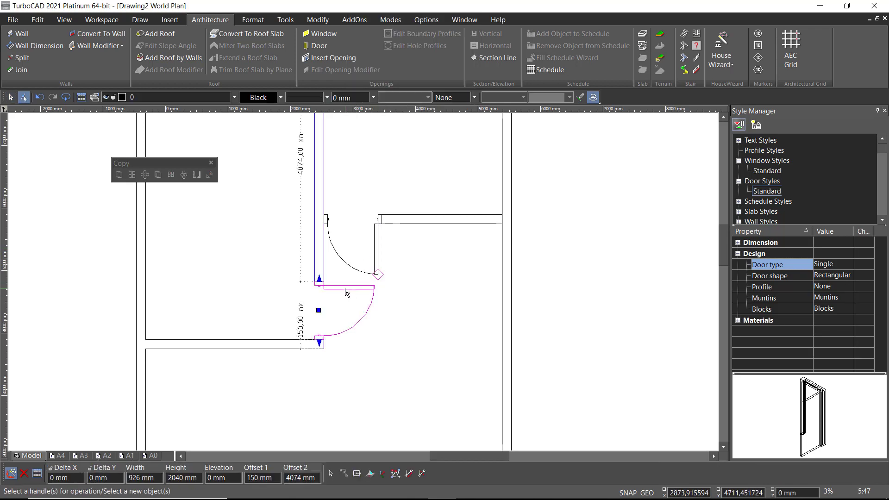
right_click(345, 292)
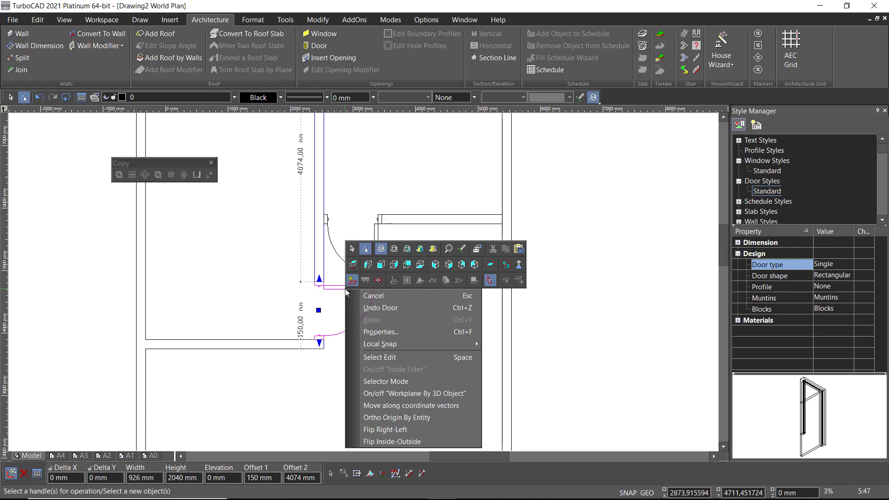
click(384, 429)
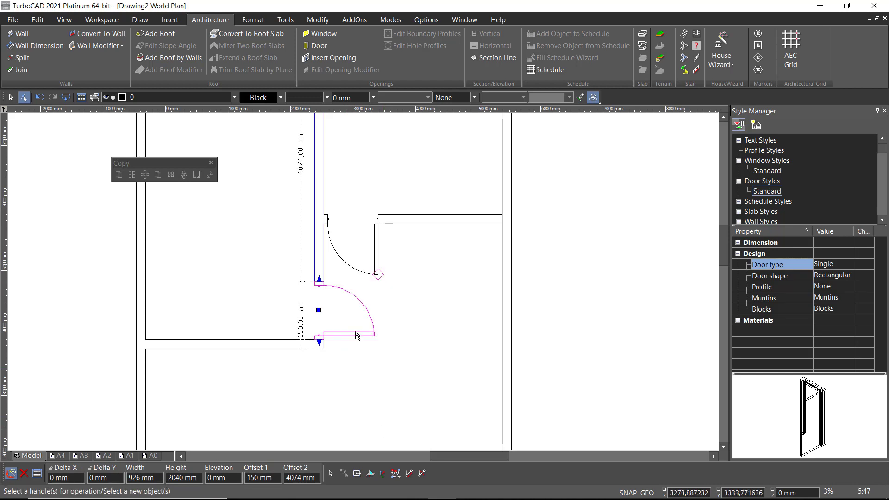
right_click(347, 333)
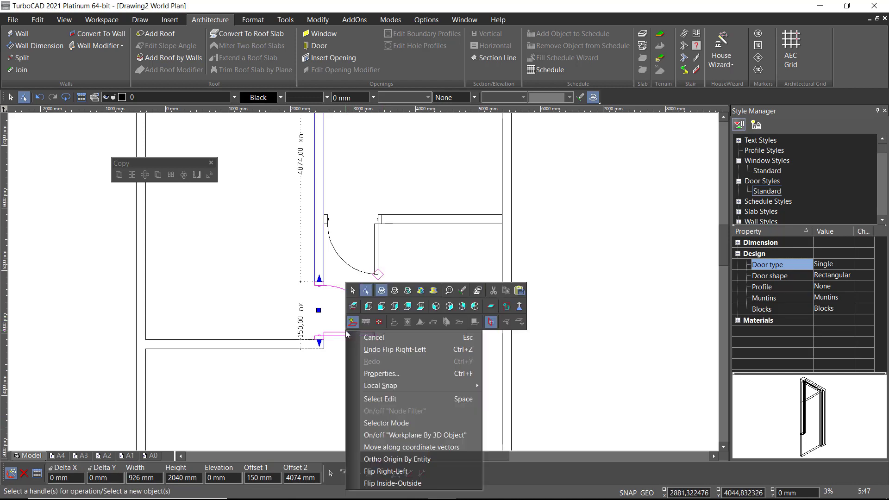
click(378, 483)
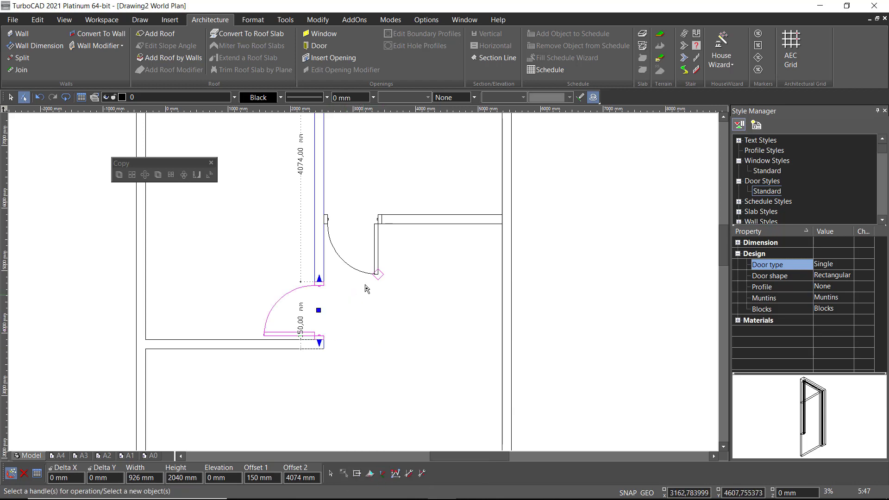
Step: Flip the upper-right room's cross-wall door right-left and inside-outside, and leave the edit
click(377, 240)
right_click(377, 240)
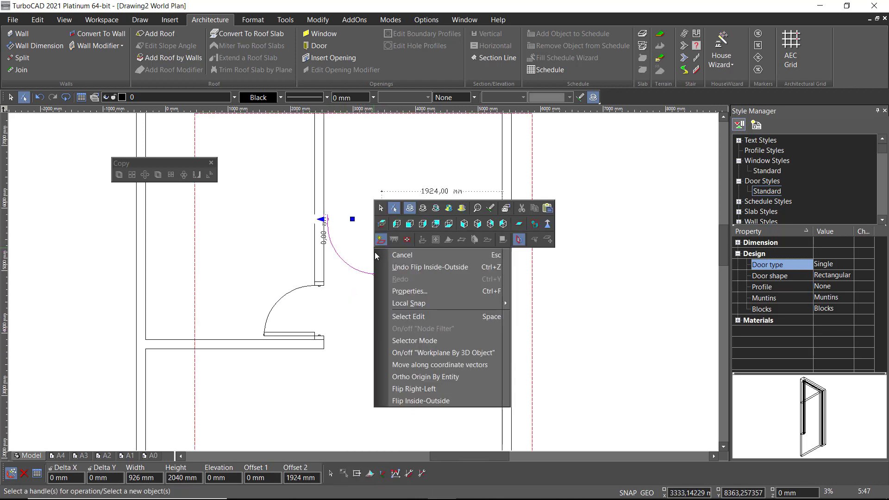
click(433, 389)
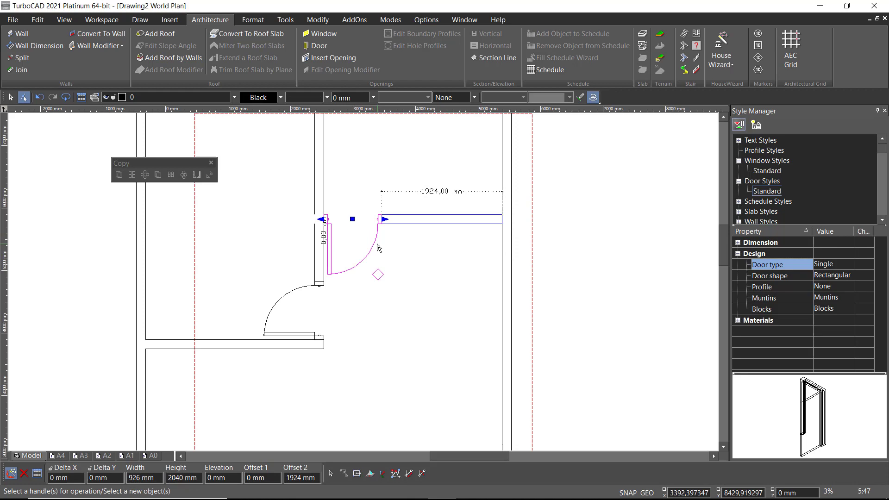
right_click(347, 254)
click(387, 400)
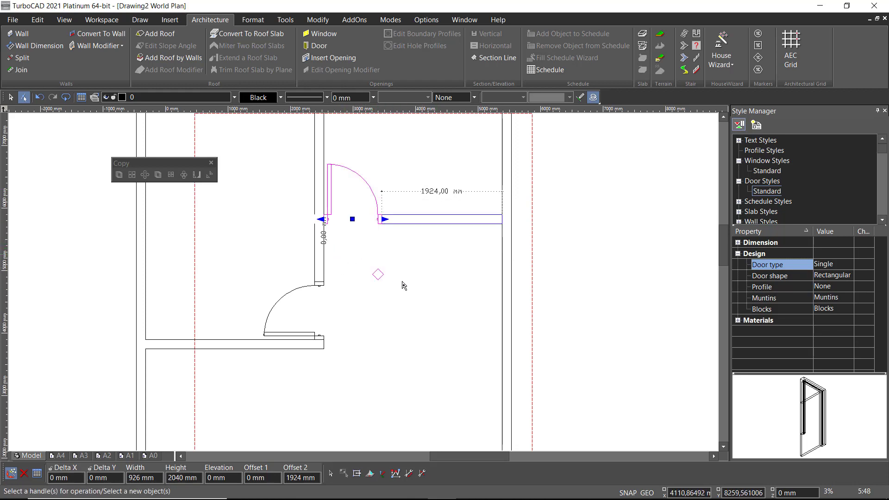
key(Escape)
Step: Orbit the floor plan into an angled 3D view and display it with Draft Rendering
scroll(412, 259, down, 2)
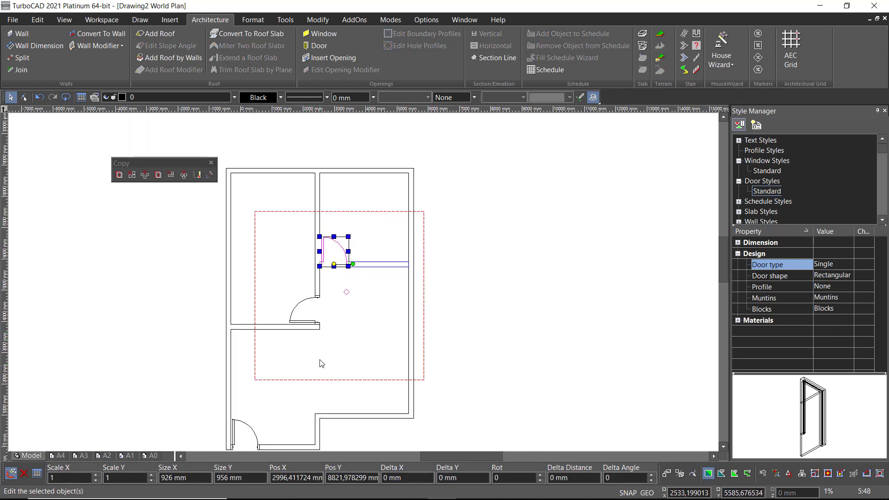
middle_drag(322, 363, 461, 186)
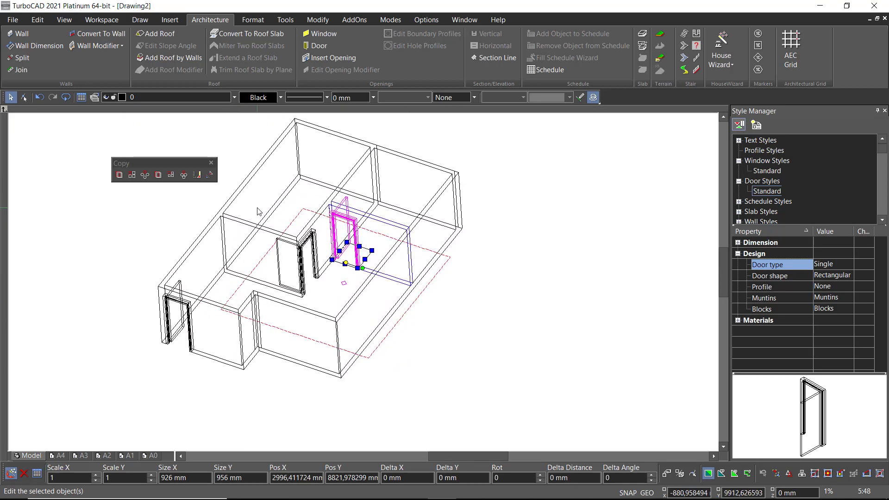
right_click(484, 173)
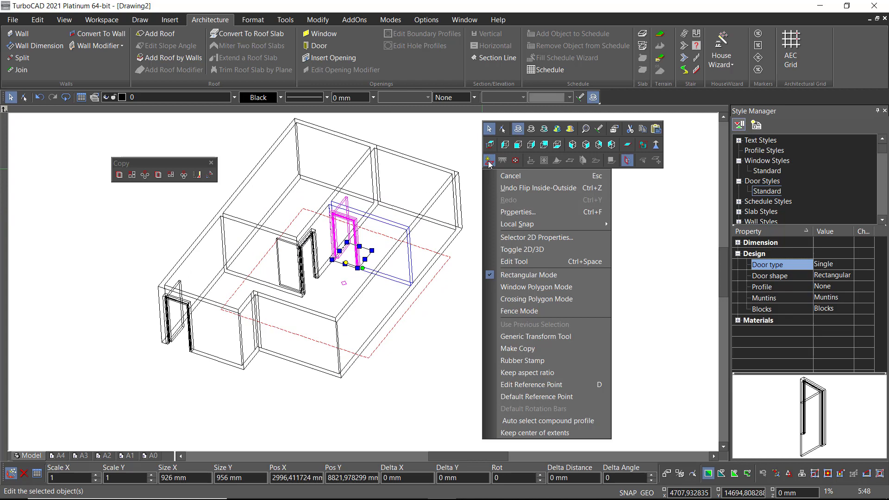
click(545, 130)
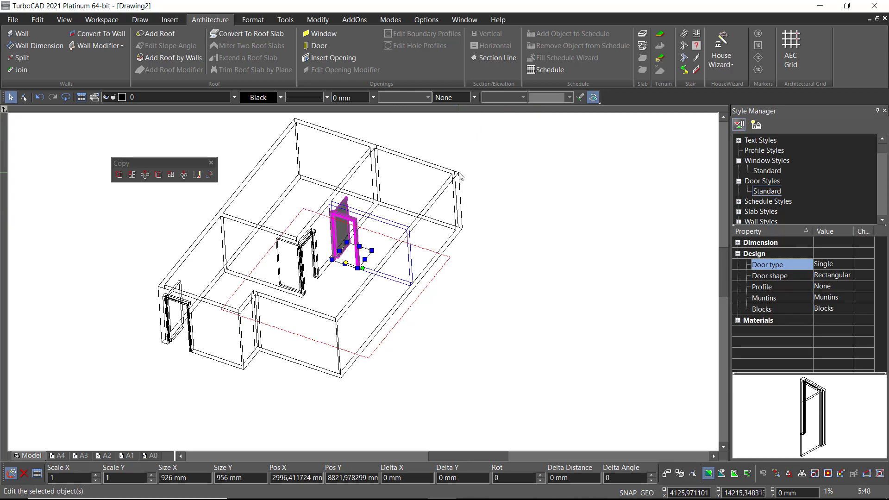
Step: Switch the 3D view from Draft Rendering to a line-based display mode and deselect the door
middle_drag(460, 176, 382, 267)
right_click(398, 233)
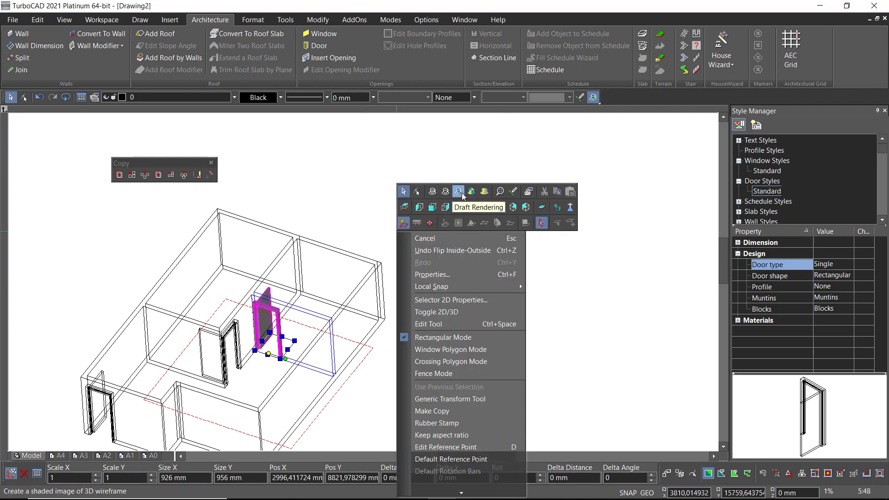
click(445, 191)
right_click(441, 200)
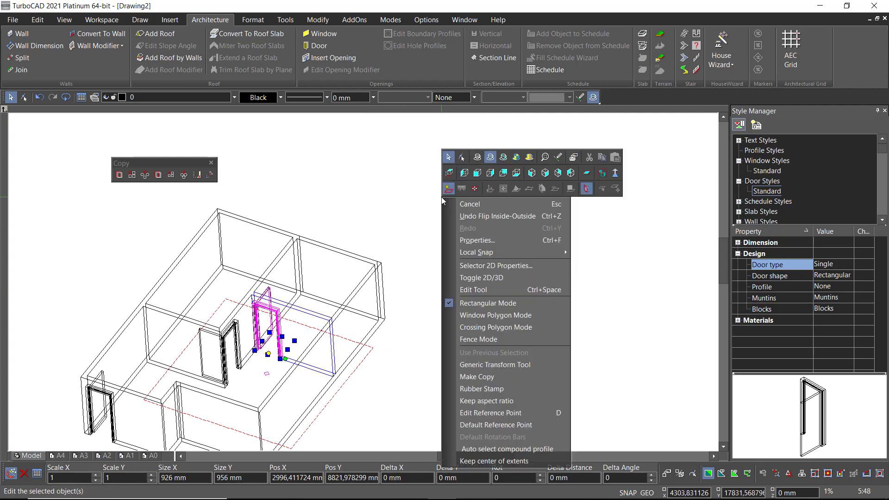
click(492, 156)
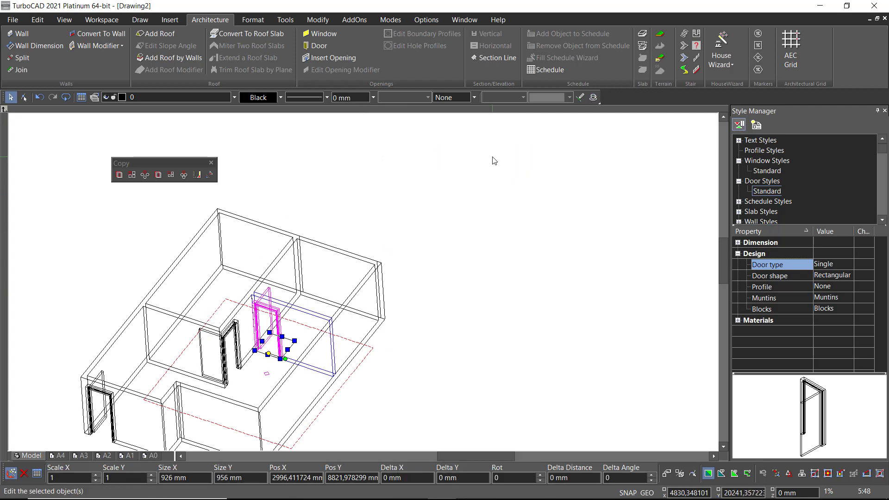
right_click(399, 209)
click(321, 222)
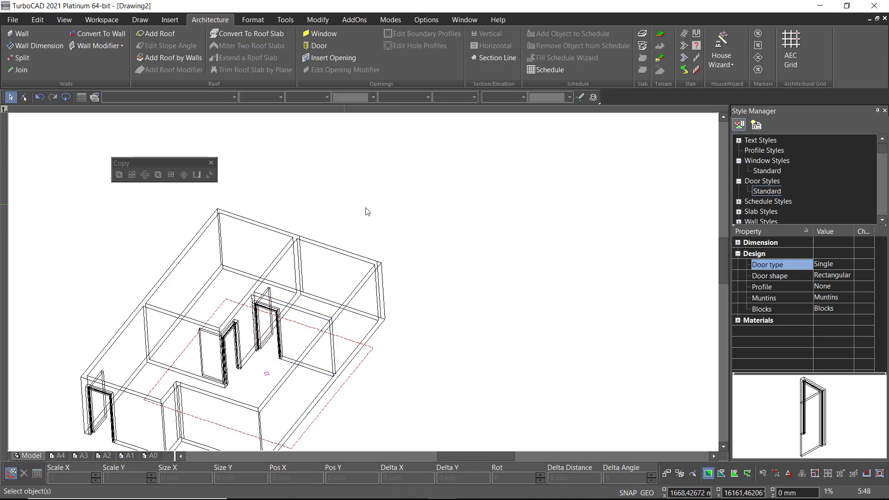
Step: Display the 3D model with Draft Rendering and view the whole house
right_click(407, 194)
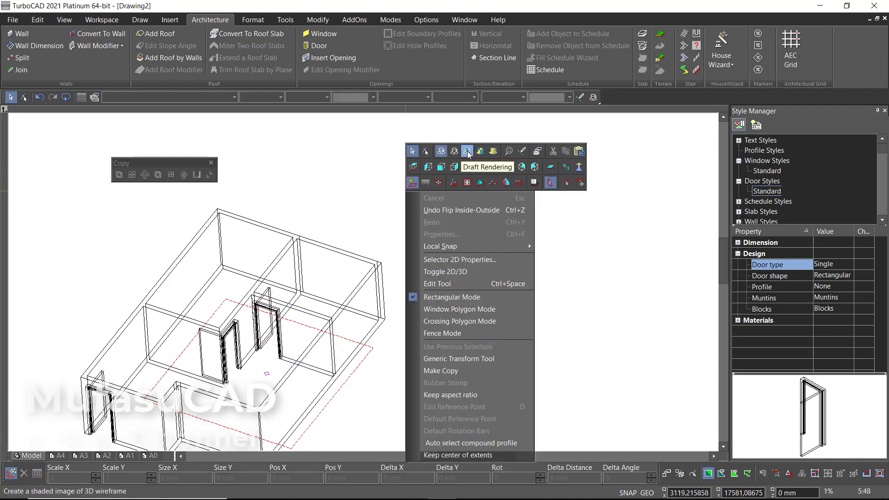
click(468, 151)
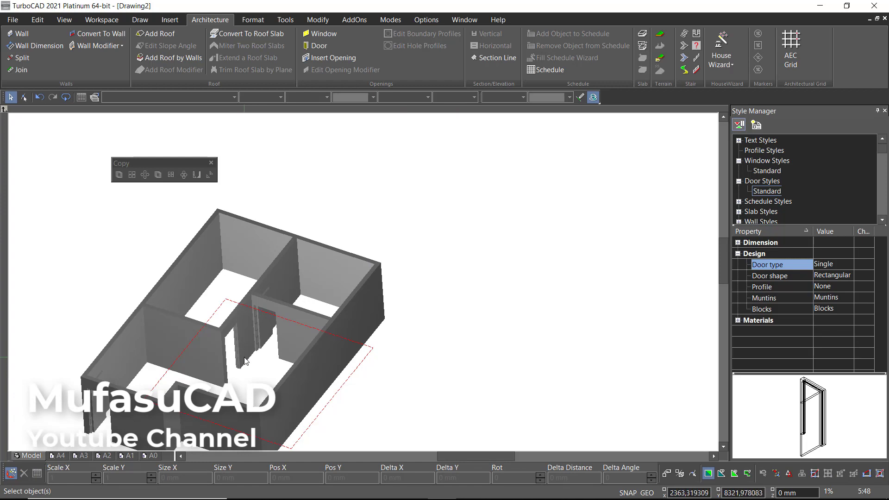
middle_drag(348, 375, 433, 309)
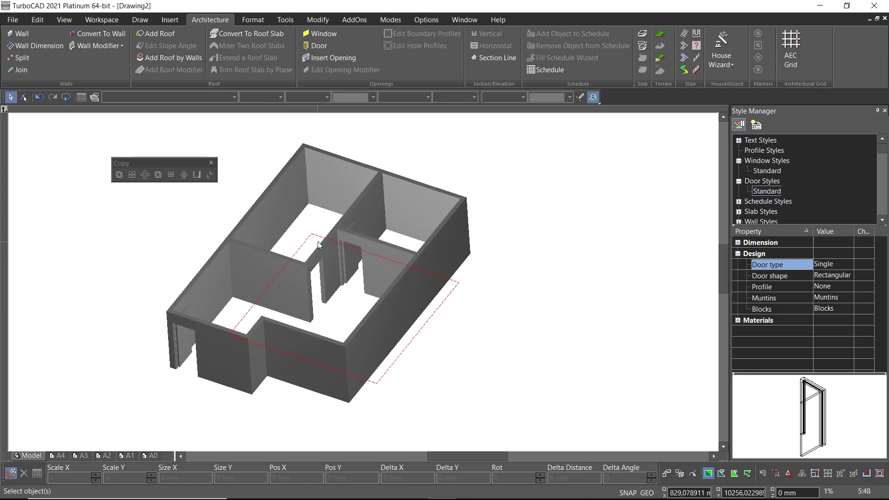
Step: Add a floor slab by picking inside the rooms enclosed by the walls, and leave the slab command
click(643, 34)
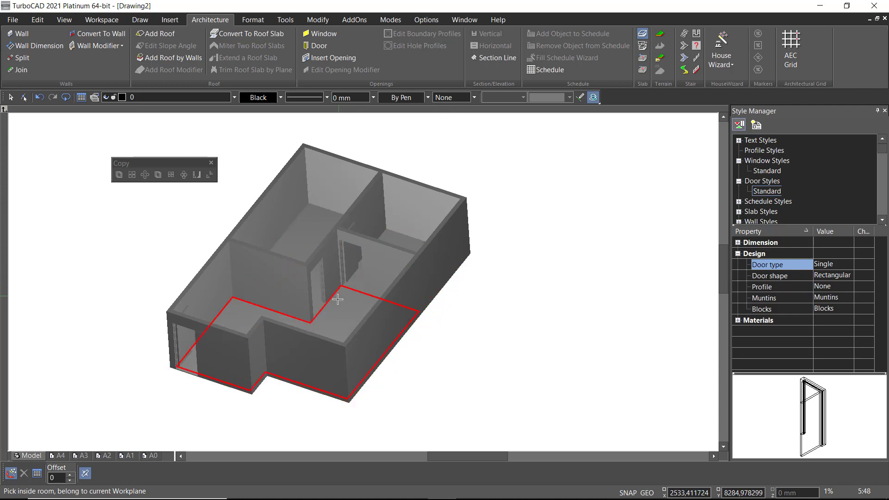
click(377, 278)
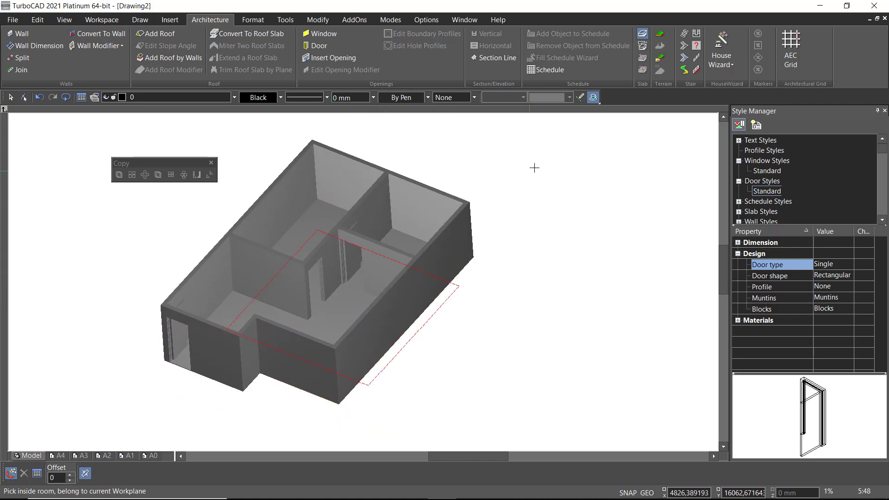
key(Escape)
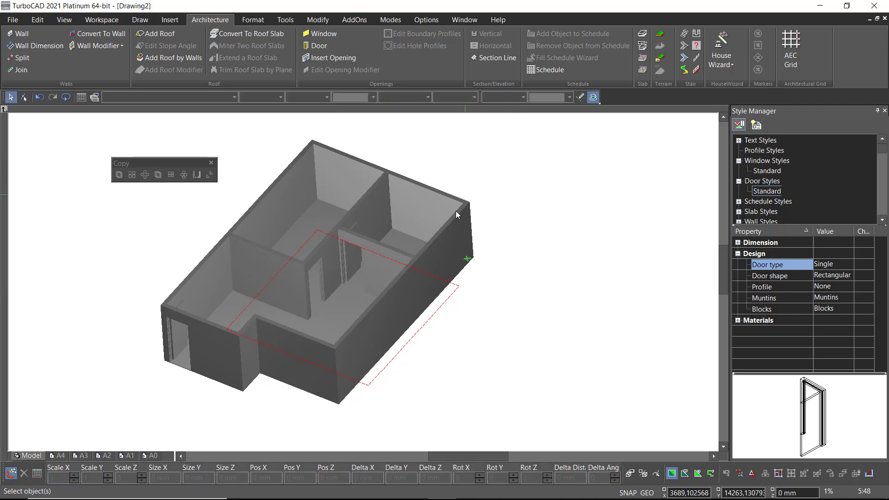
Step: Return the model to wireframe display and check it in plan and in an angled 3D view
right_click(499, 181)
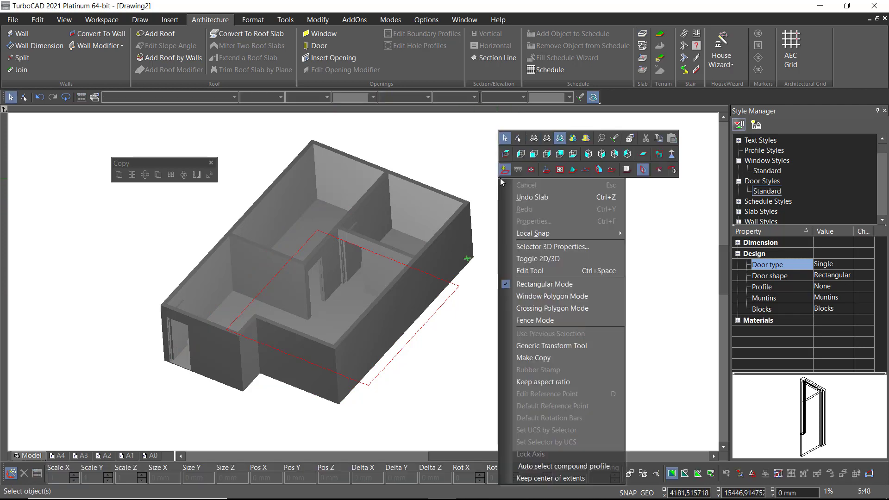
click(534, 139)
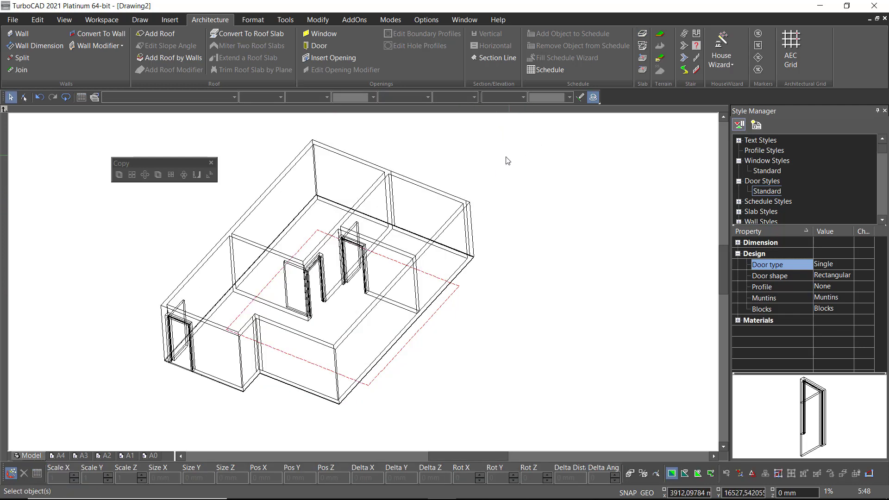
click(506, 154)
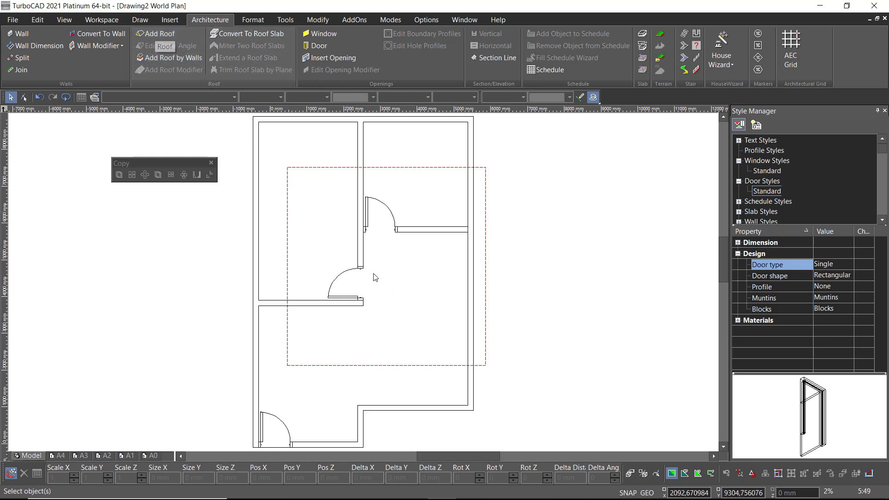
middle_drag(357, 341, 416, 315)
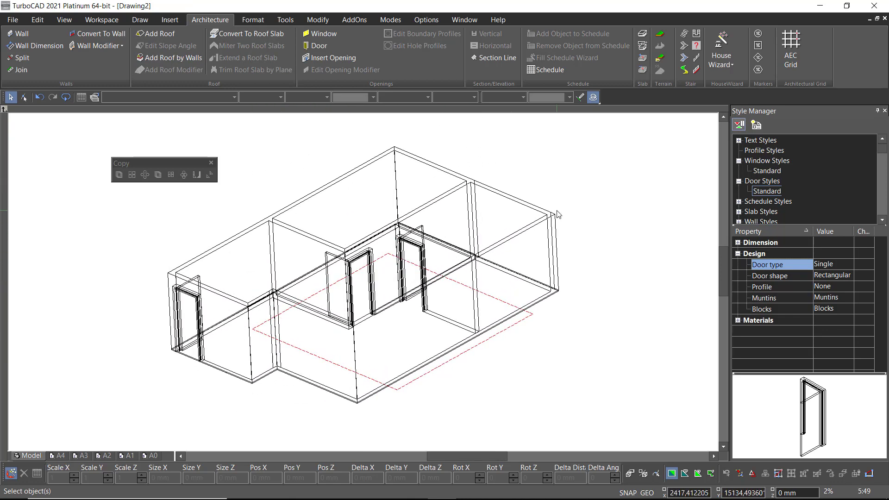
Step: Set the User Coordinate System origin at a top corner of the outer walls to raise the workplane to wall-top height
right_click(507, 148)
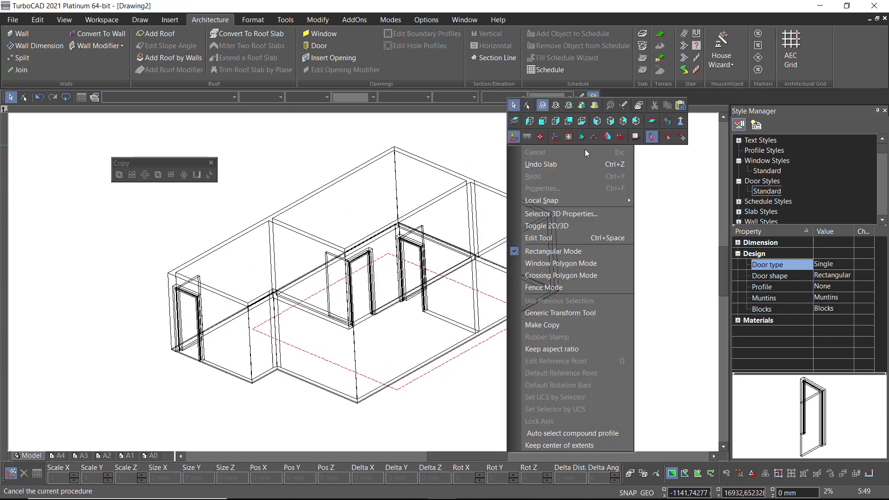
click(608, 137)
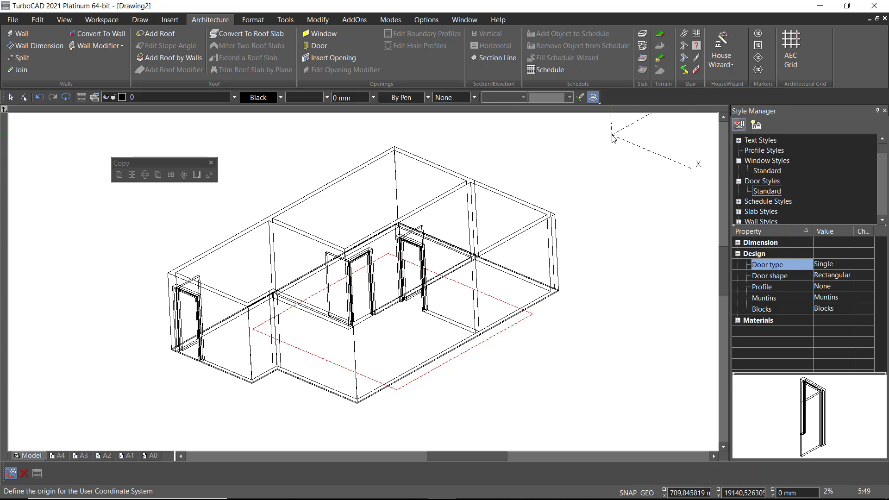
scroll(352, 292, up, 5)
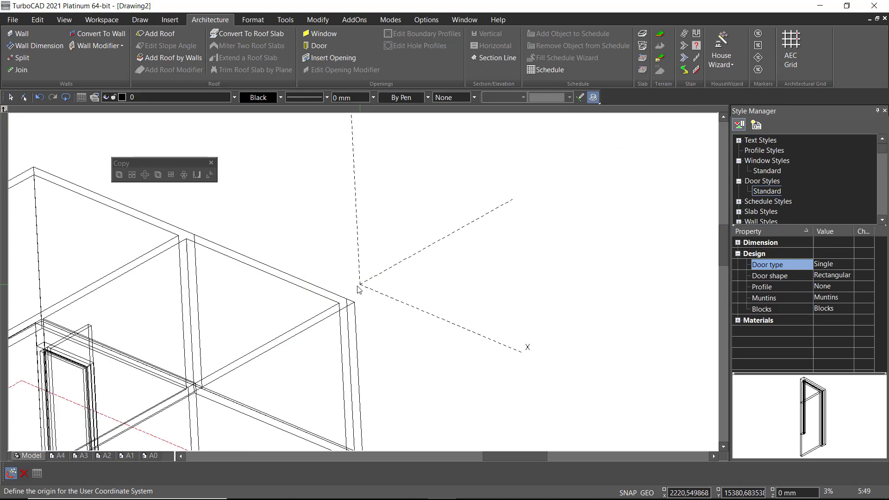
click(338, 301)
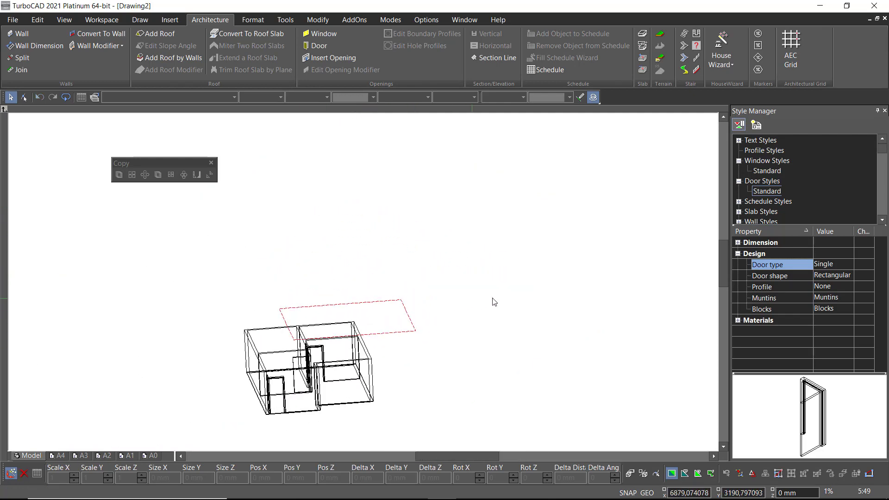
Step: Start a roof outline at the wall-top corner of the front recess and trace it around to the corner beside the entrance door
scroll(307, 208, down, 1)
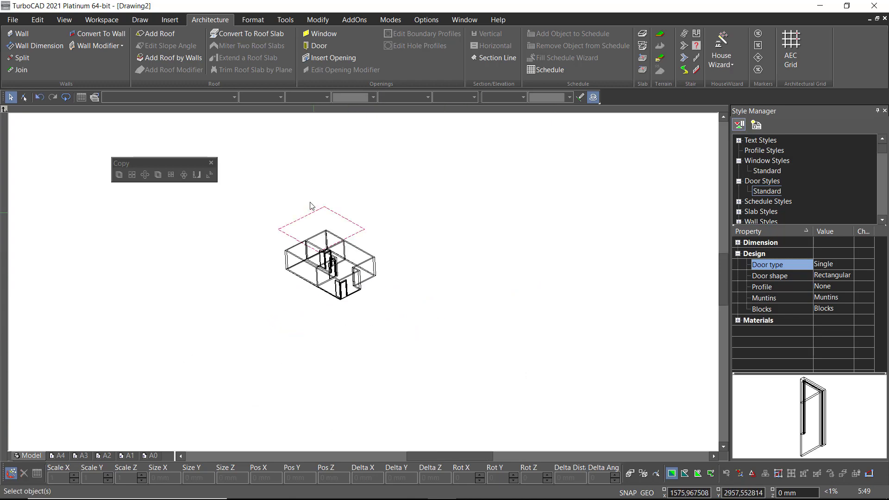
scroll(411, 341, up, 3)
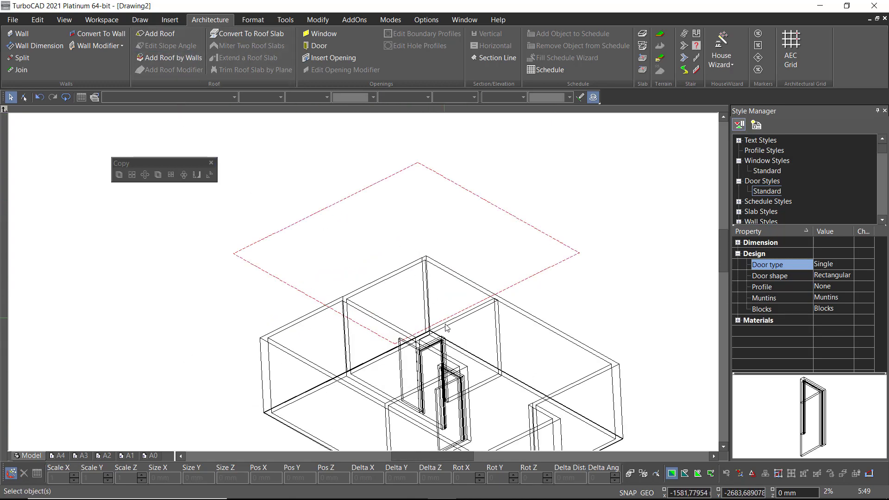
middle_drag(440, 323, 403, 237)
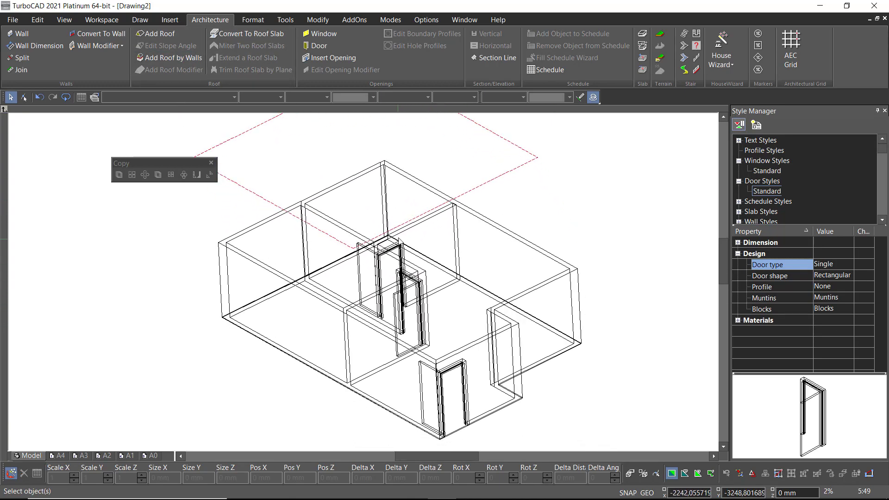
click(159, 34)
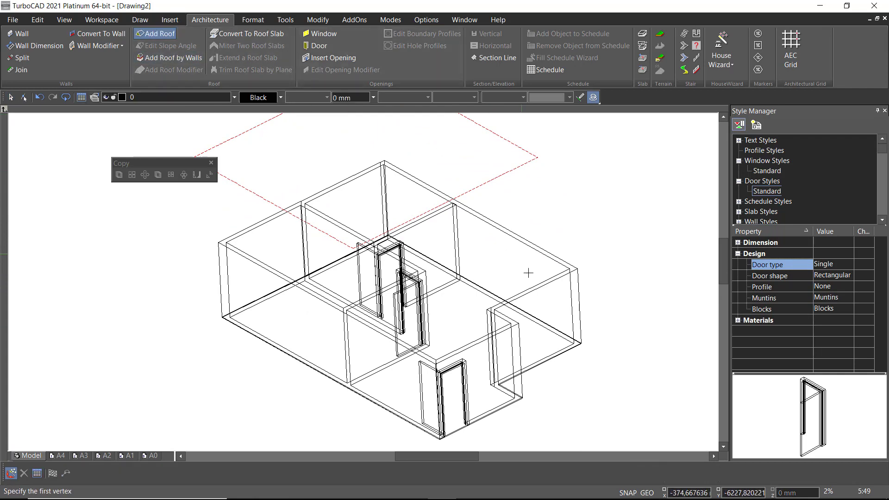
scroll(511, 317, up, 1)
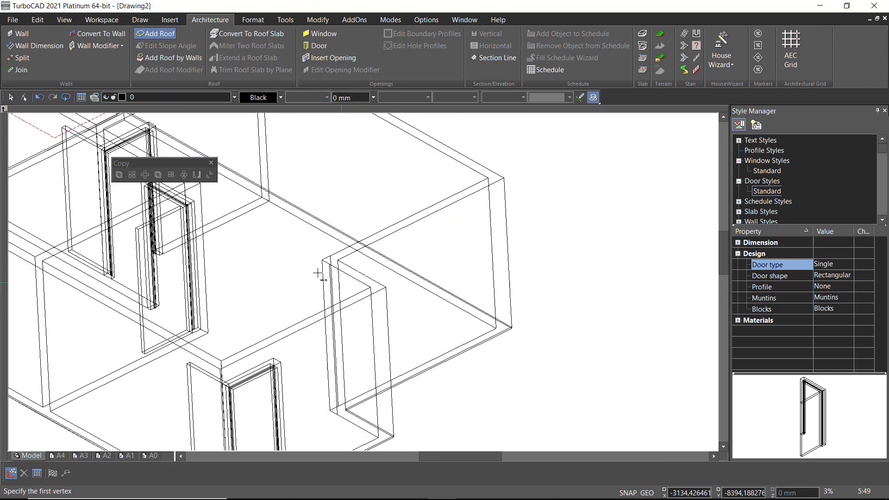
click(338, 261)
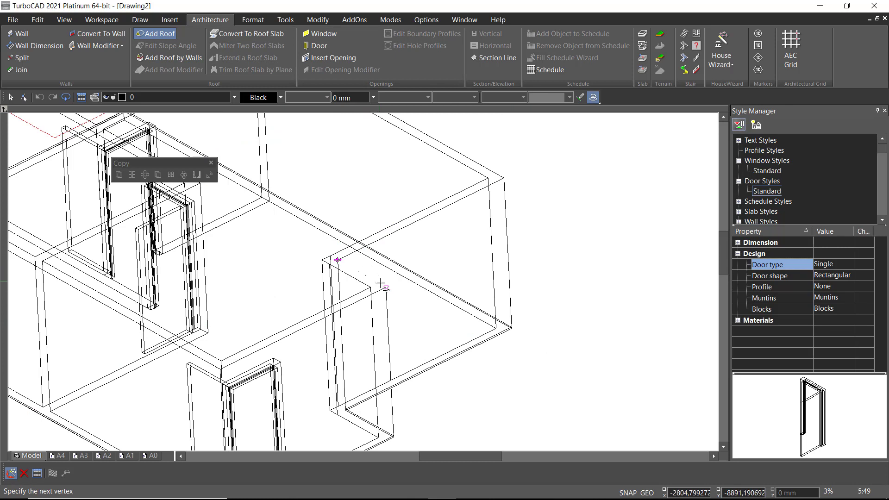
click(220, 370)
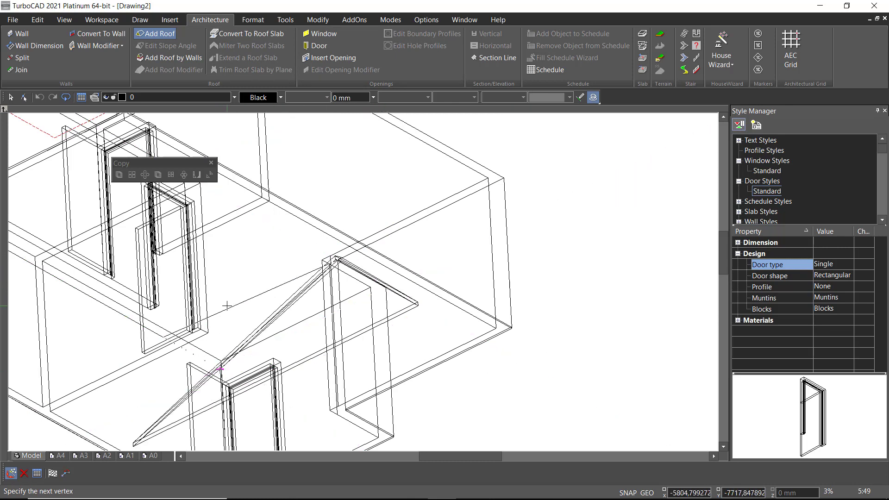
Step: Continue the roof outline through the remaining outer wall-top corners, finish the roof, and leave the roof command
scroll(220, 370, down, 2)
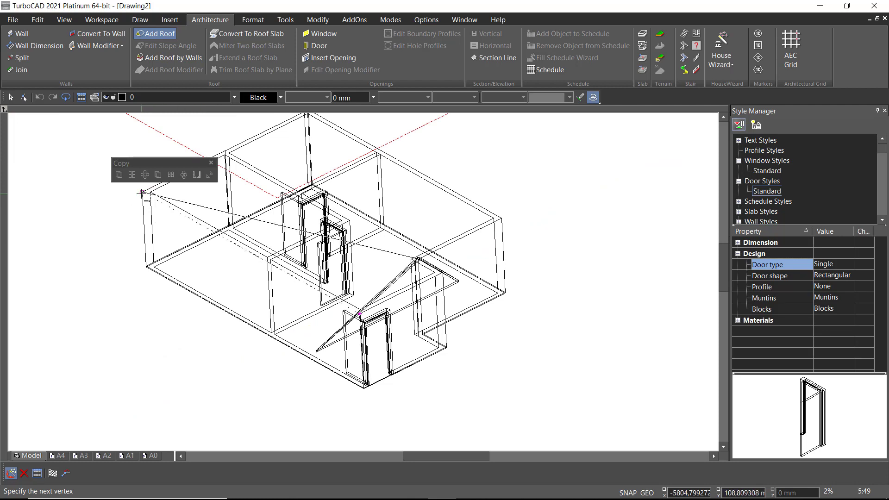
scroll(459, 365, down, 2)
scroll(401, 250, up, 2)
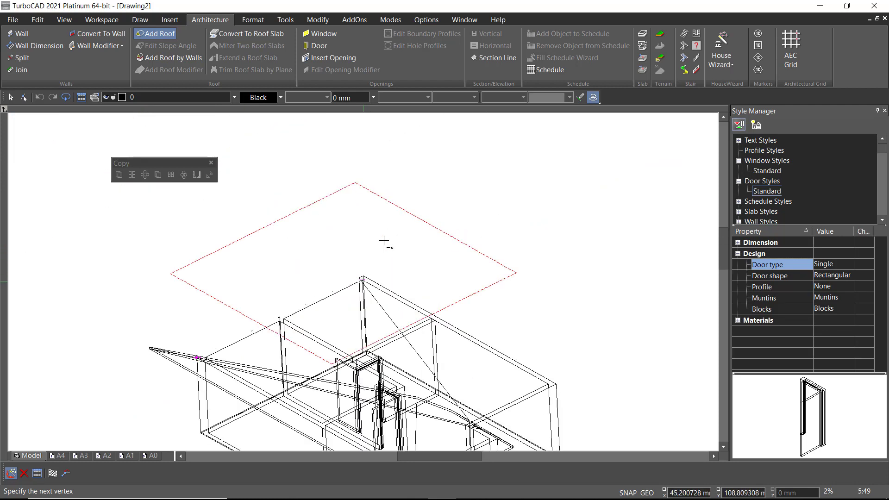
scroll(363, 277, up, 4)
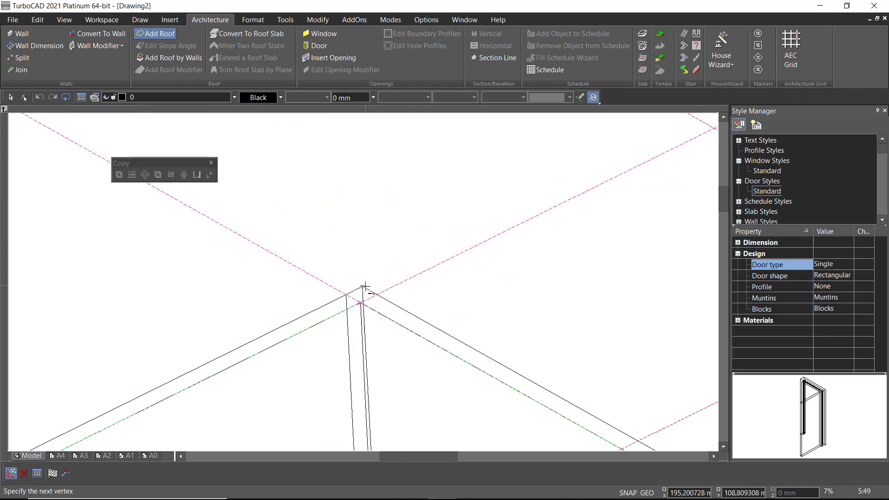
scroll(390, 283, down, 4)
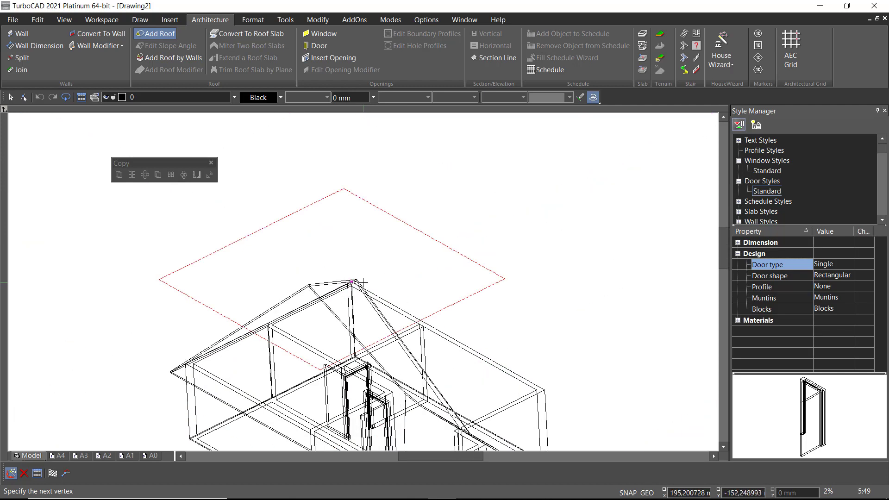
click(545, 390)
right_click(513, 264)
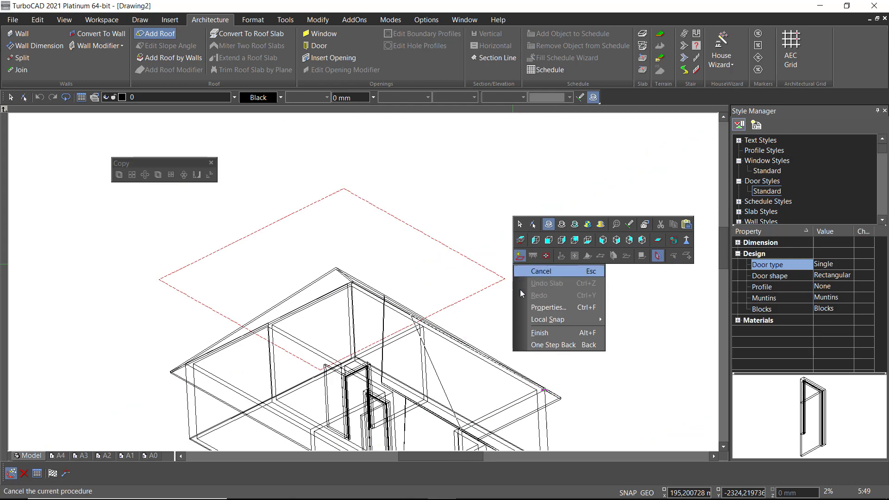
click(540, 336)
scroll(358, 289, down, 2)
shift+middle_drag(359, 290, 350, 267)
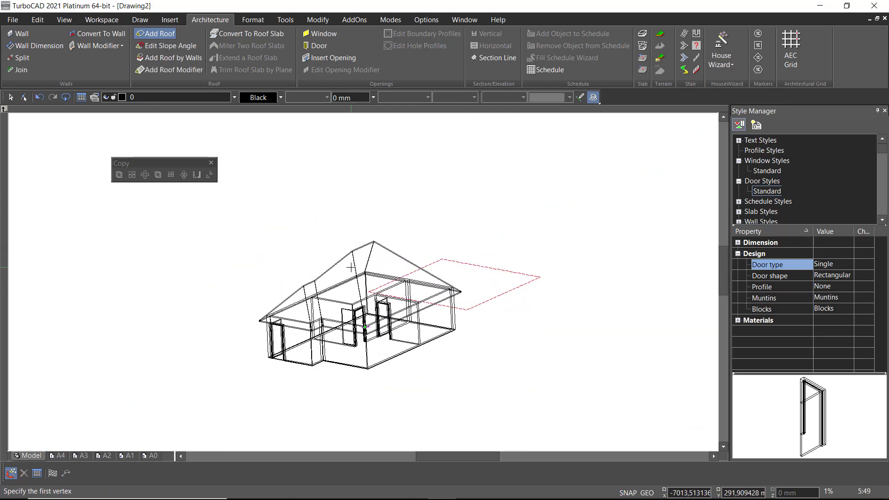
key(Escape)
Step: Set the roof's slope to 30 in its properties and deselect the roof
click(375, 247)
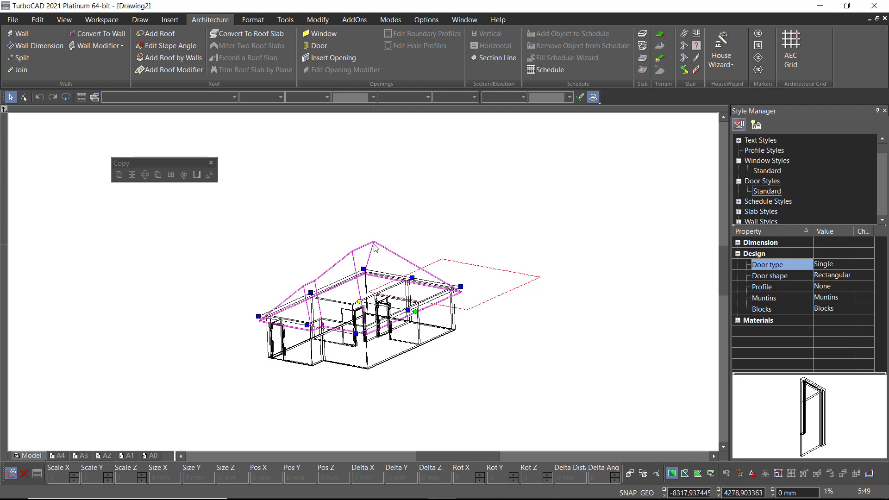
double_click(374, 246)
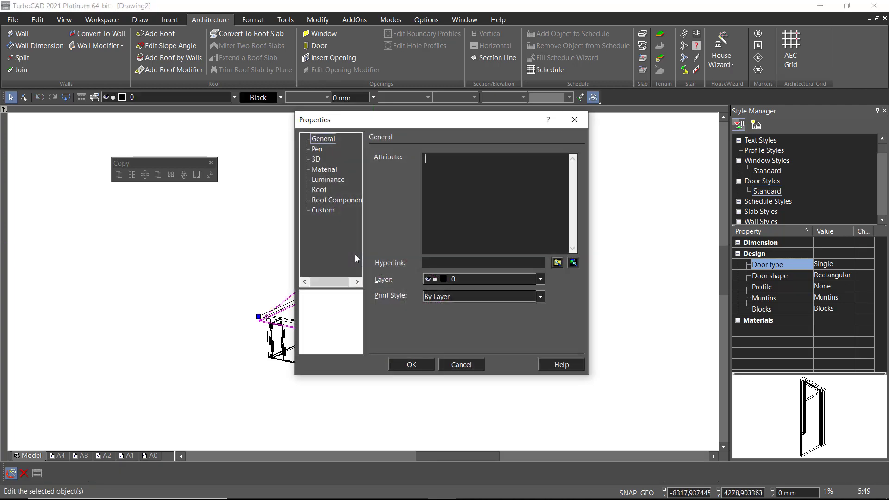
click(319, 190)
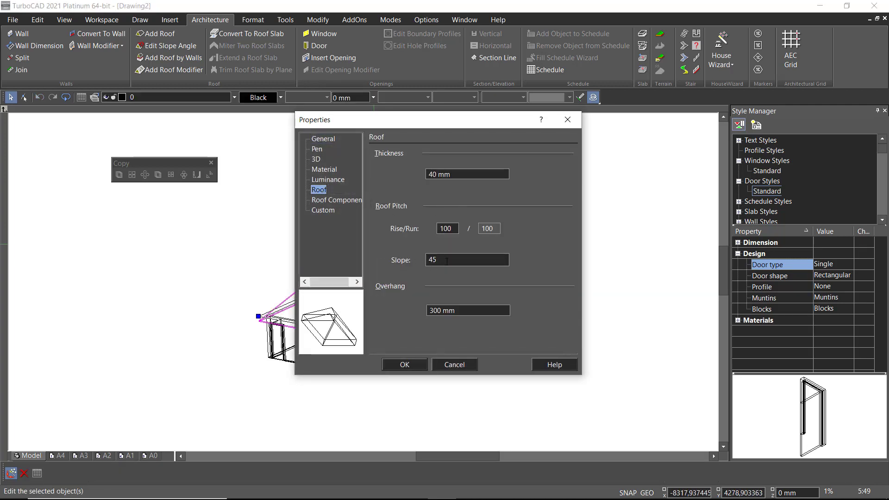
click(405, 260)
text(30)
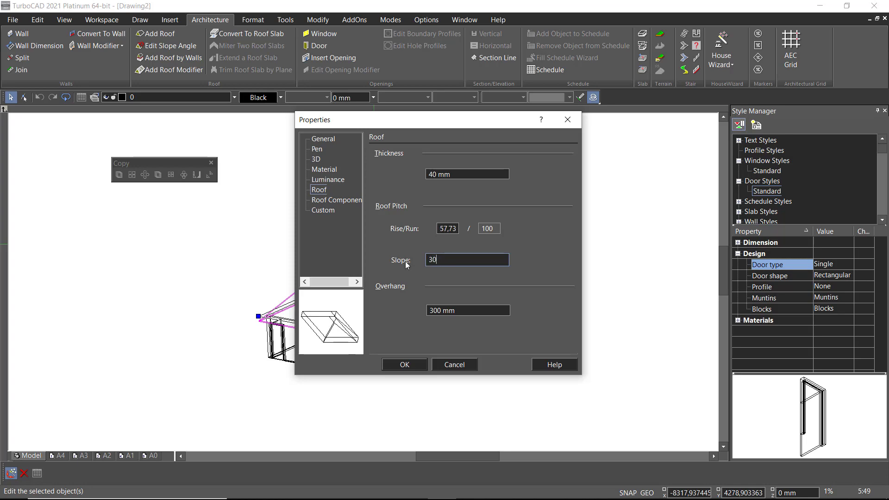
click(404, 364)
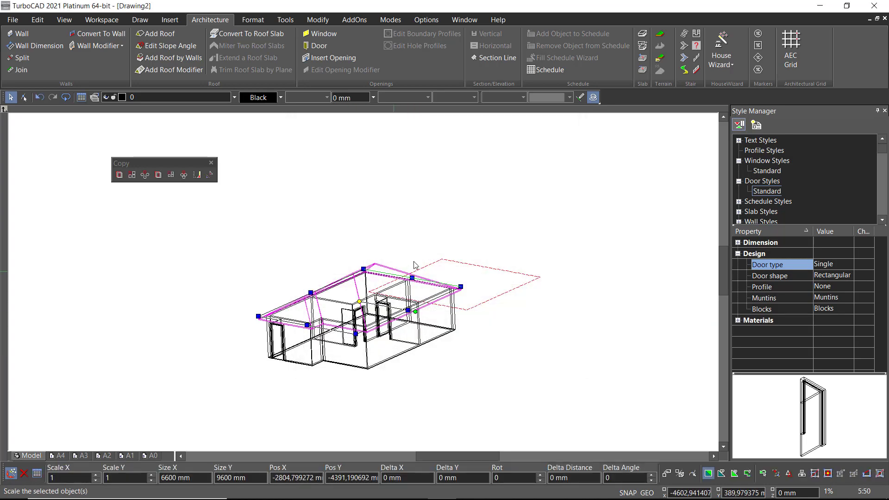
key(Escape)
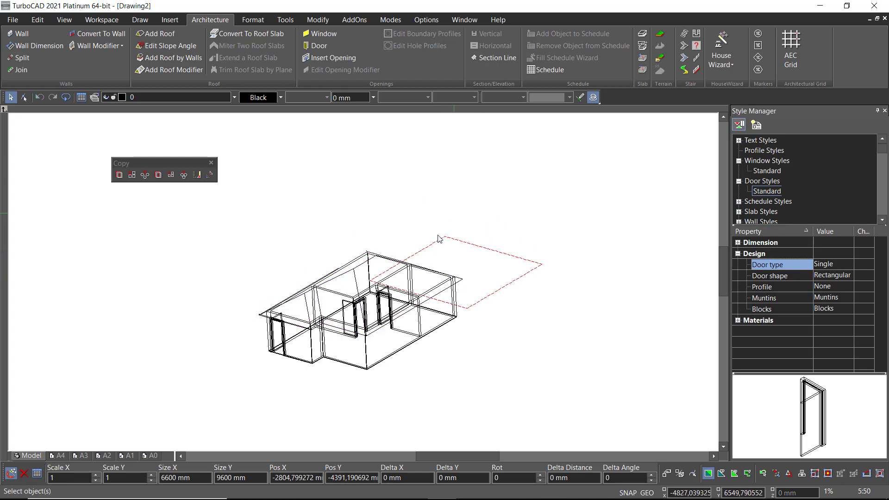
Step: Switch to the plan view and insert a window in the front wall beside the entrance door and another in the recessed front wall
right_click(434, 177)
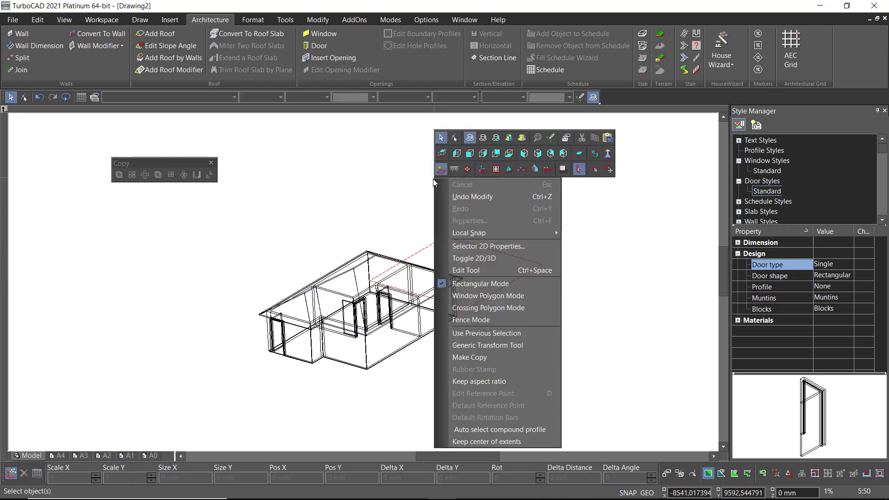
click(440, 154)
right_click(423, 245)
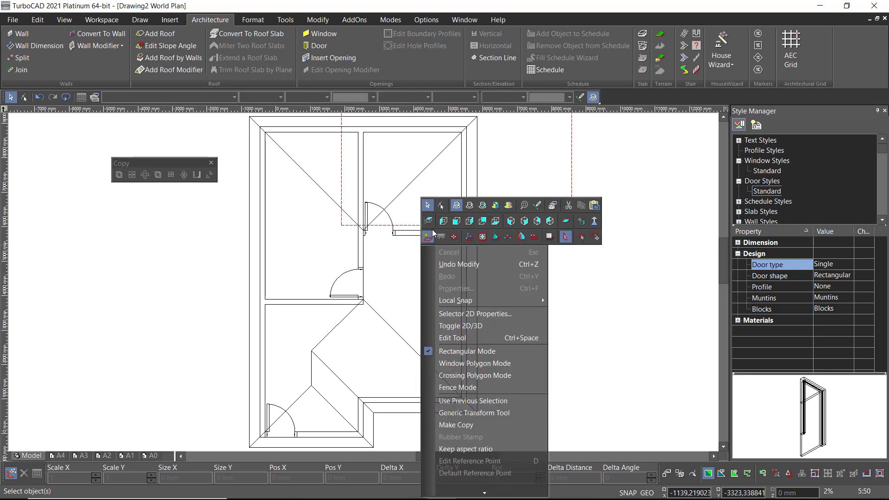
click(455, 205)
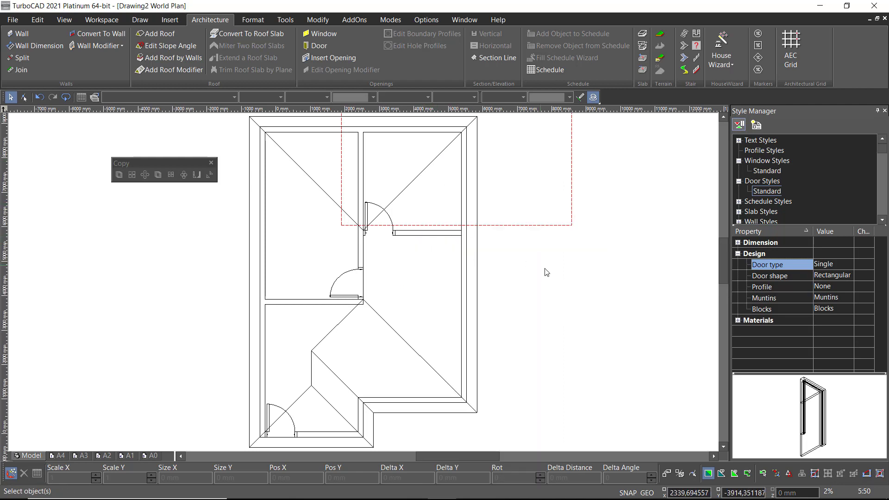
scroll(514, 259, down, 2)
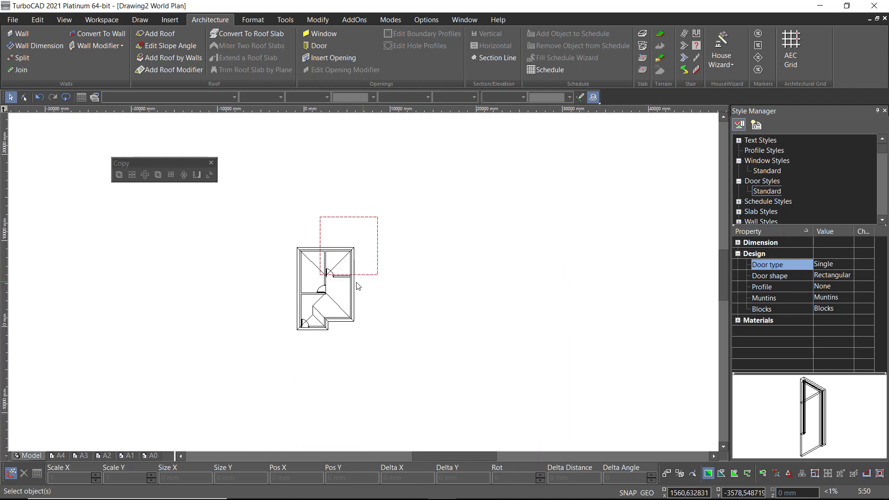
scroll(280, 309, up, 1)
scroll(488, 238, up, 1)
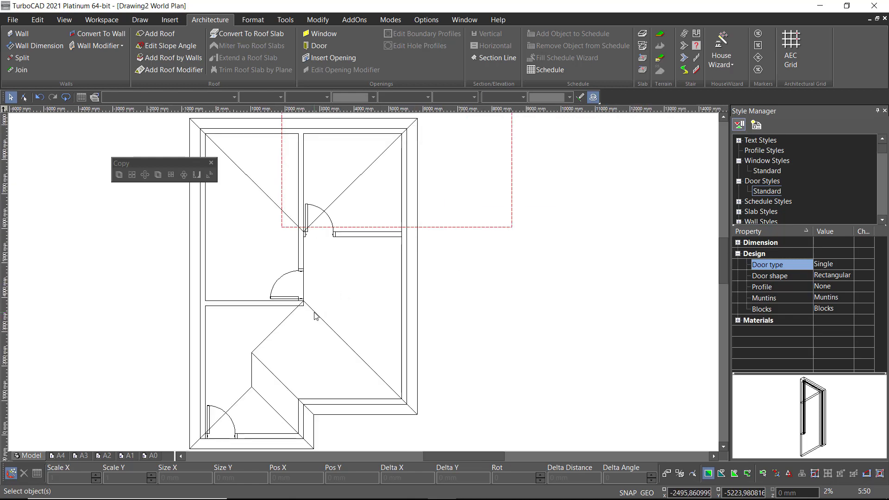
click(322, 34)
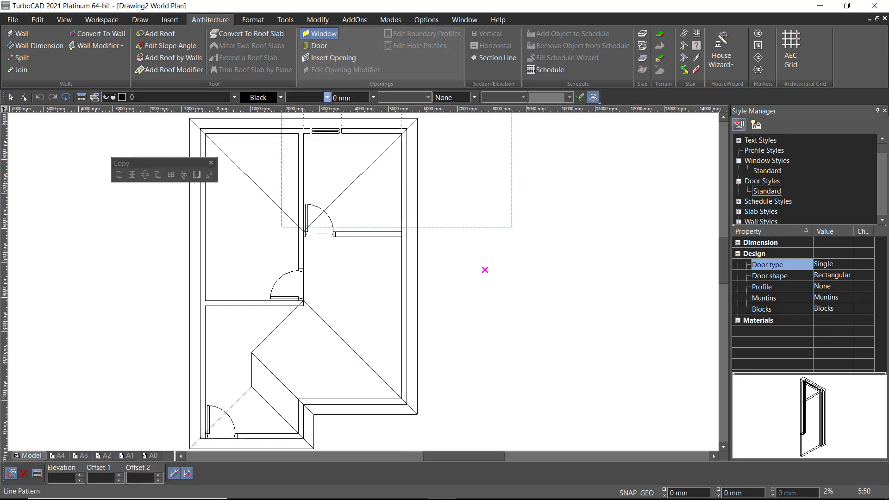
click(267, 433)
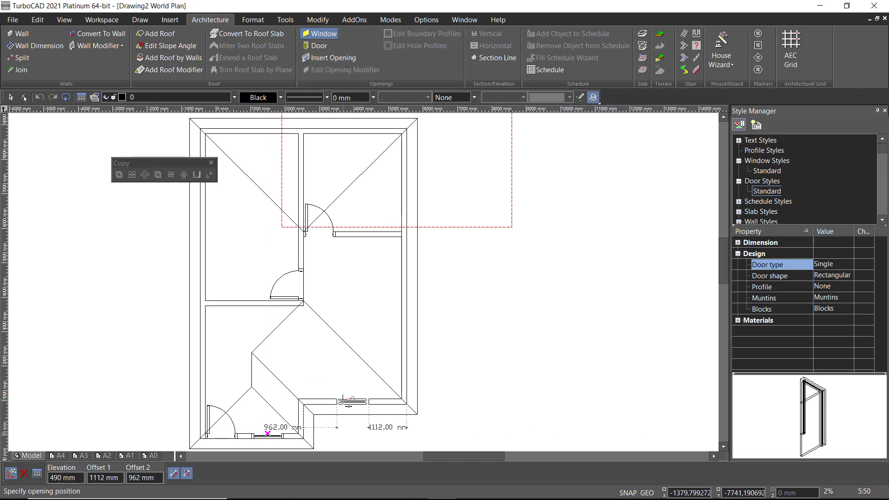
click(343, 400)
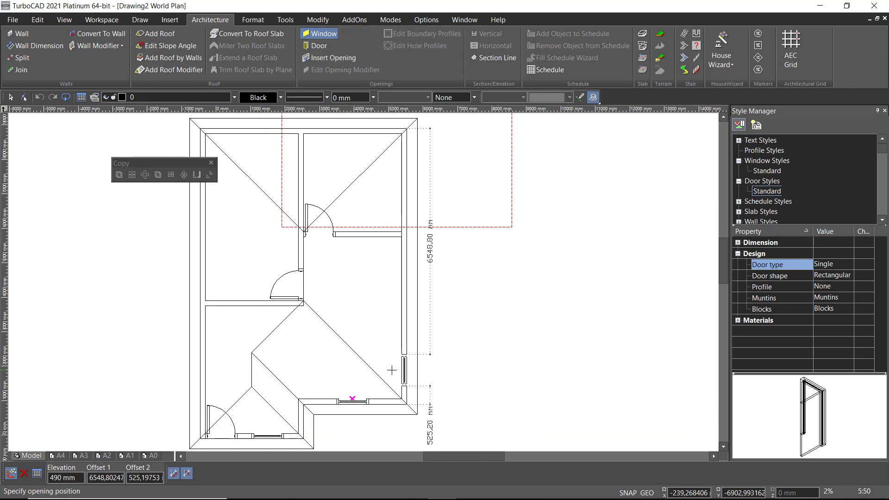
Step: Insert one window in each of the right, left and rear outer walls, and leave the window command
click(368, 320)
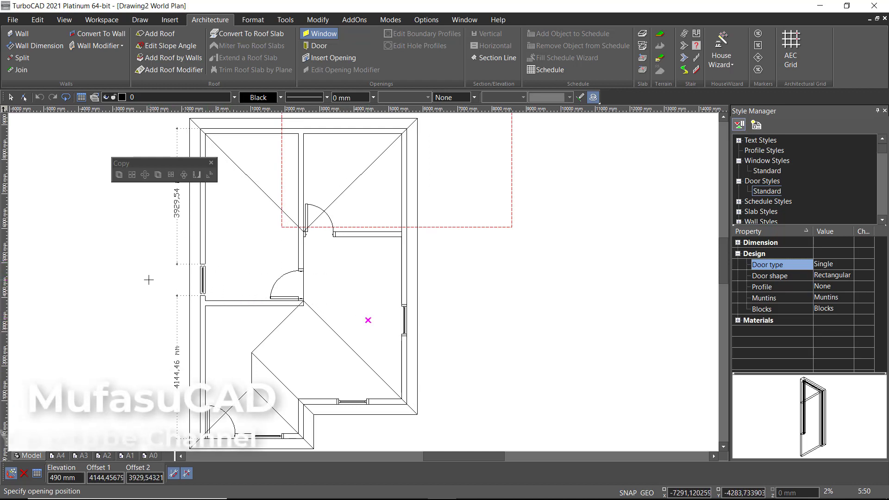
click(149, 279)
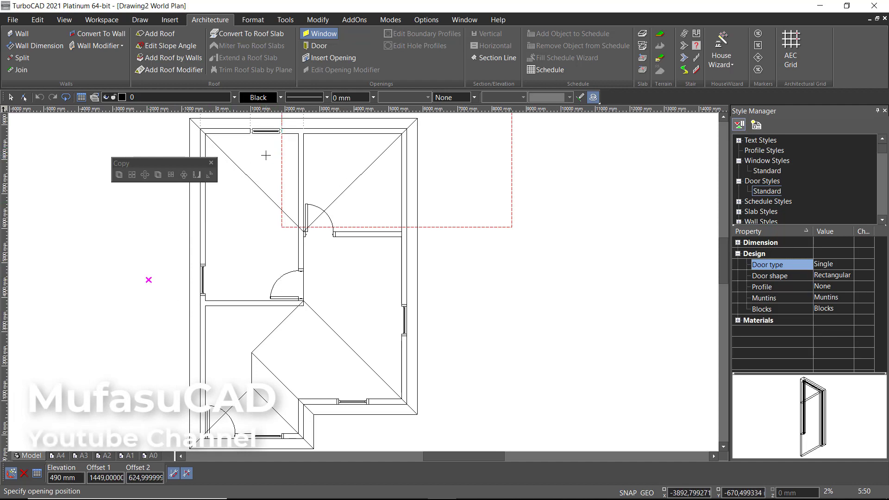
click(277, 155)
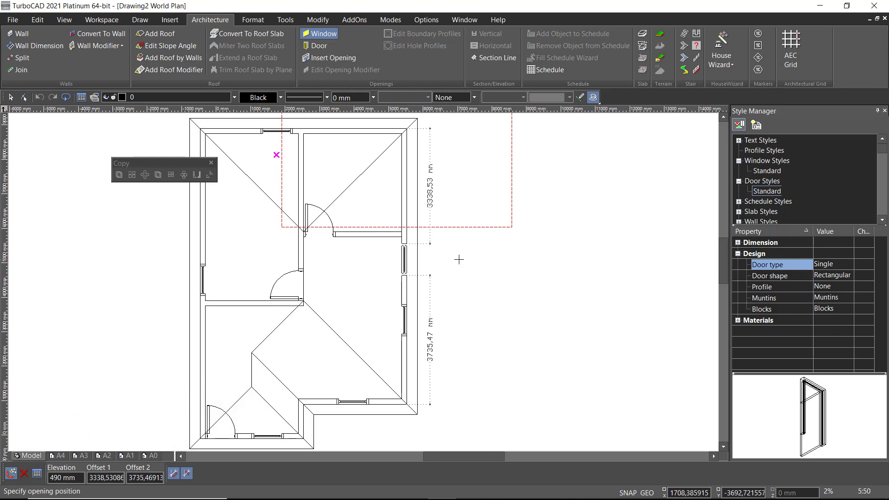
key(Escape)
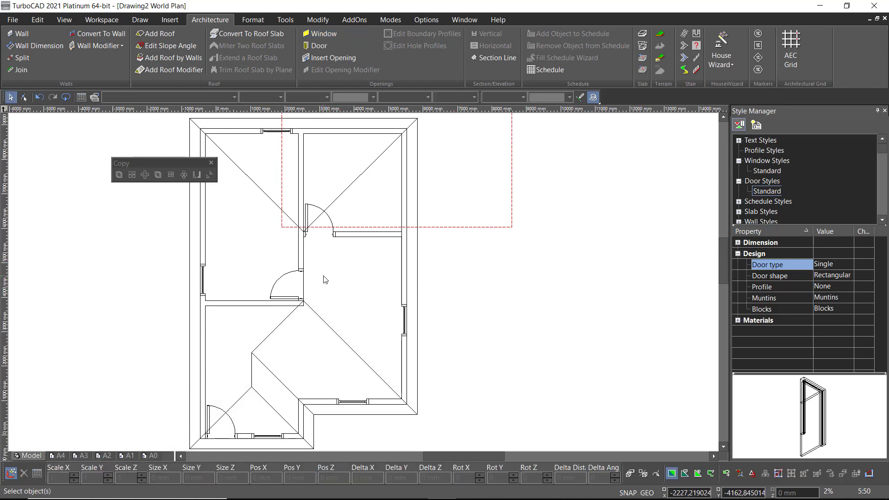
Step: Display the Hatch toolbar through the toolbar customization settings
middle_drag(325, 278, 383, 272)
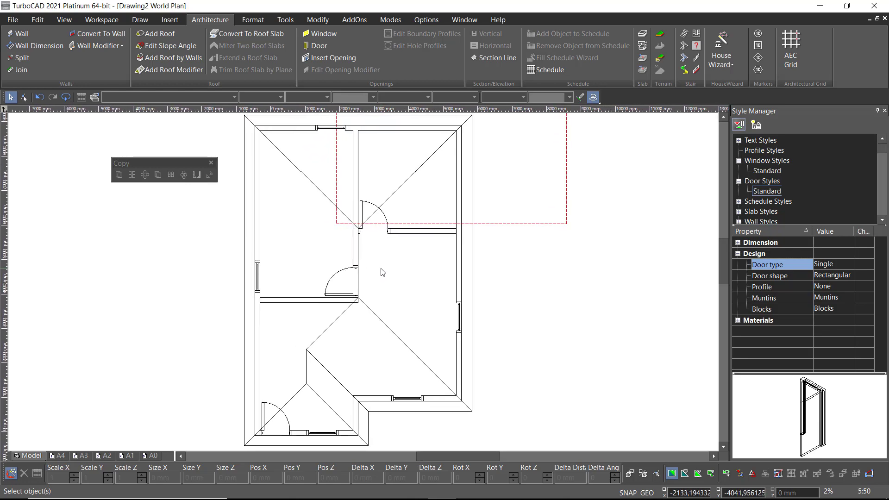
right_click(239, 82)
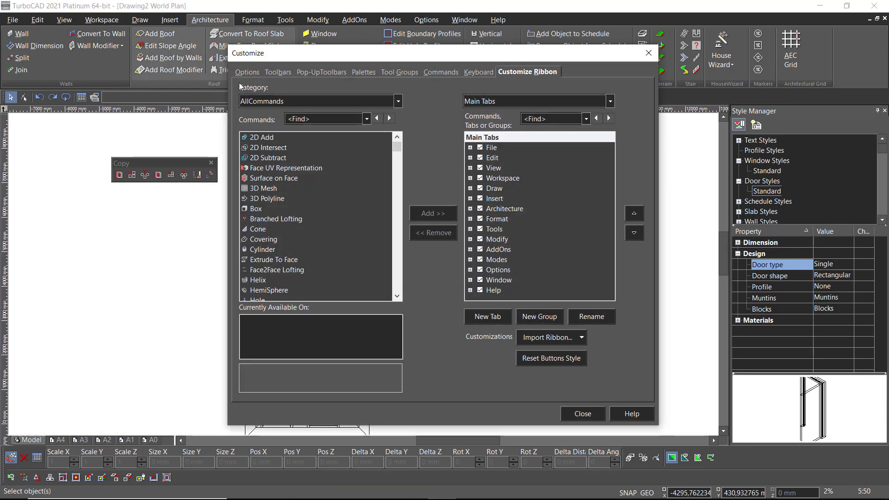
click(284, 73)
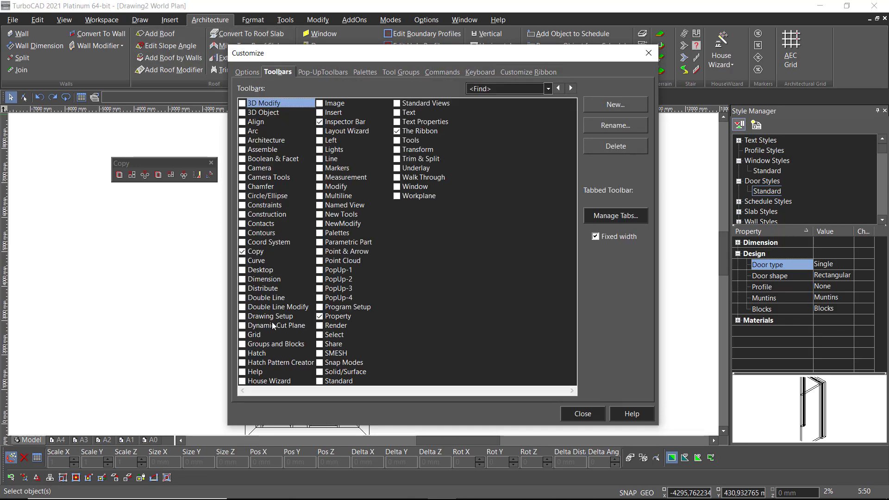
click(242, 354)
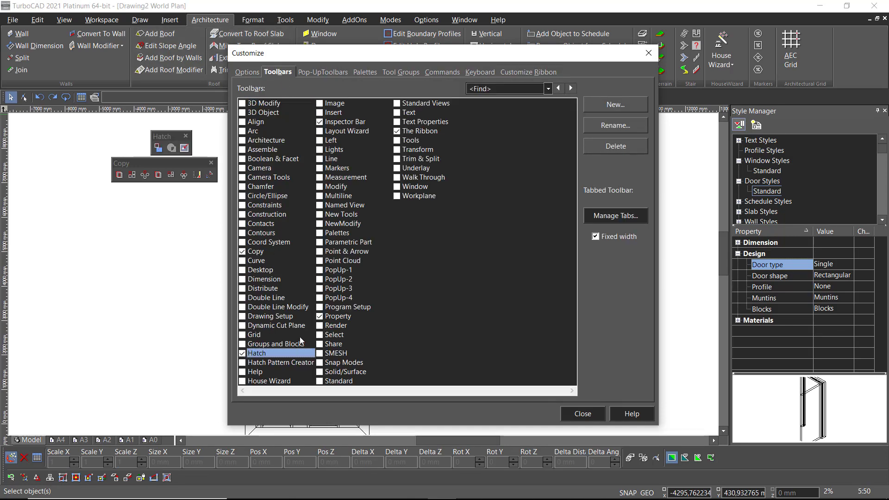
click(571, 413)
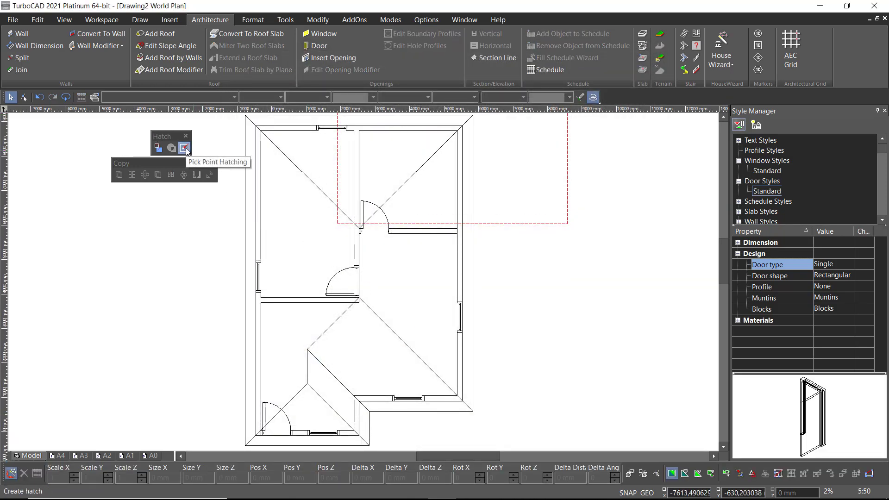
Step: Configure the Pick Point Hatching properties with the L45 brush pattern, a scale of 250 and the Coral pen color
double_click(187, 150)
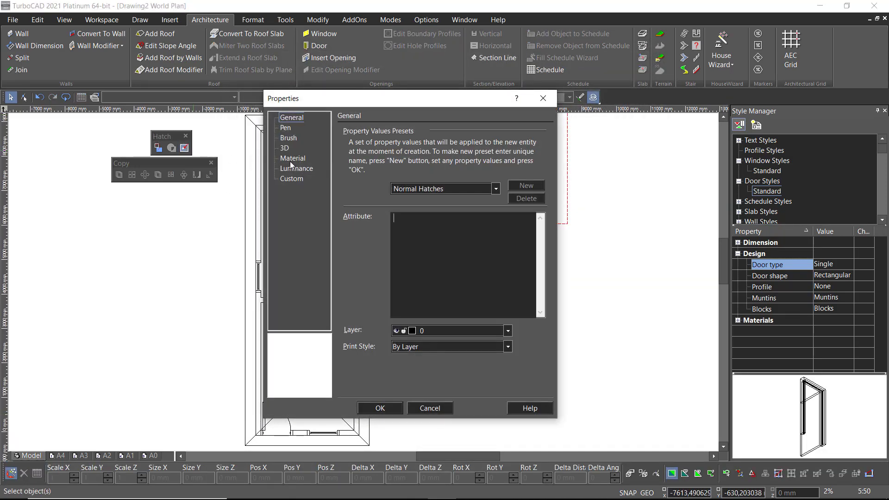
click(288, 137)
click(383, 256)
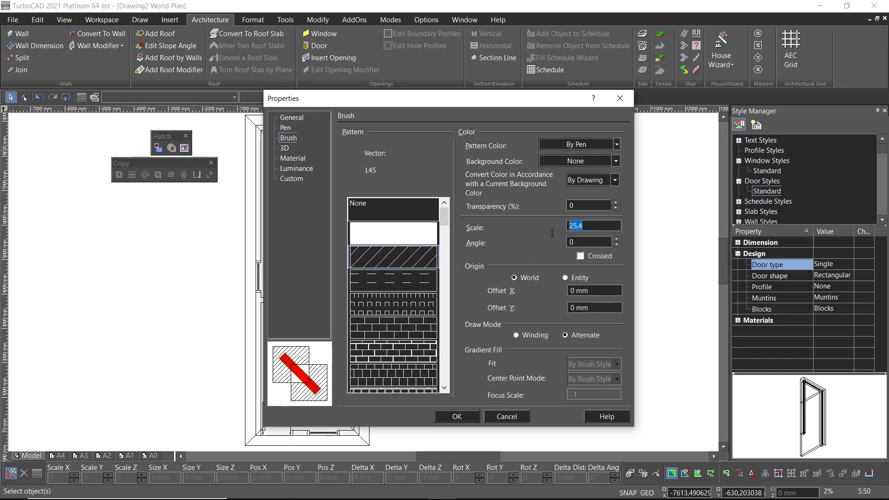
text(250)
click(285, 128)
click(520, 154)
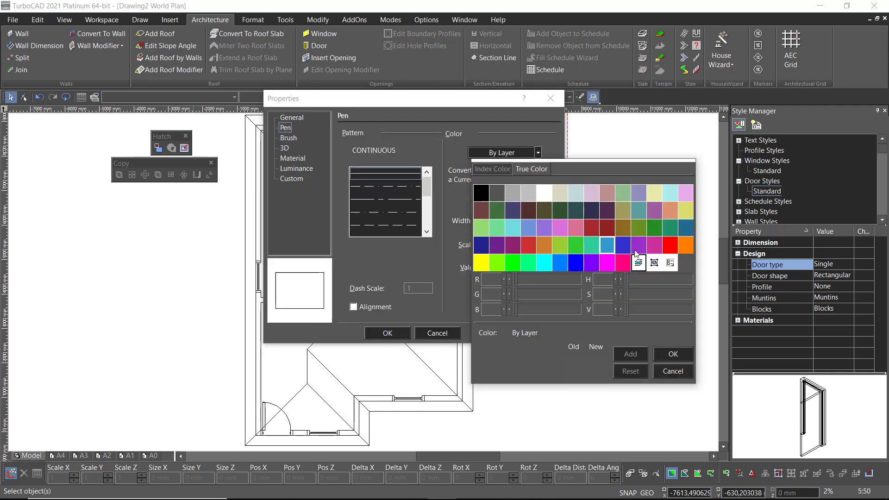
click(686, 245)
click(387, 334)
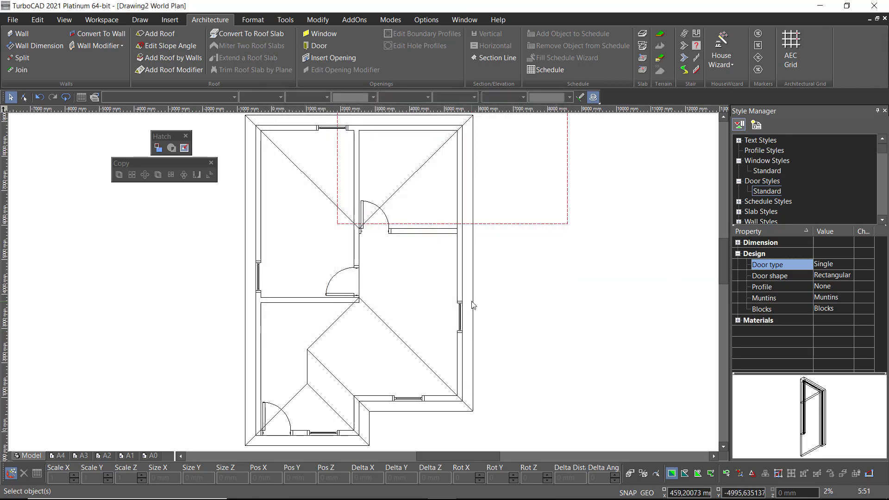
Step: Hatch the interiors of all outer walls and partitions in the plan by picking internal points, and leave the hatch command
click(184, 149)
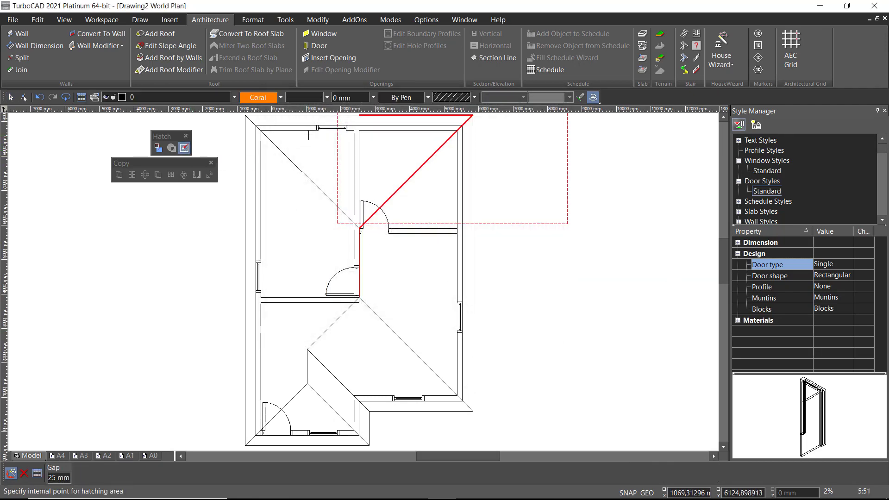
click(355, 128)
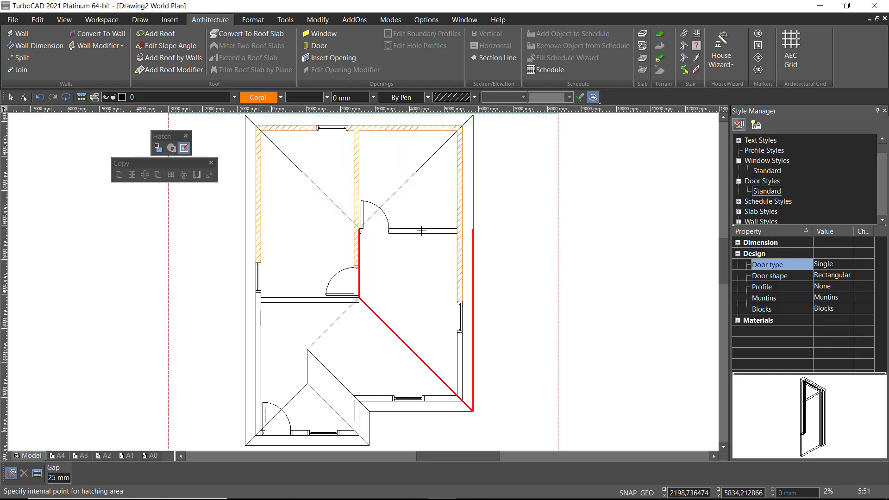
click(421, 230)
click(315, 300)
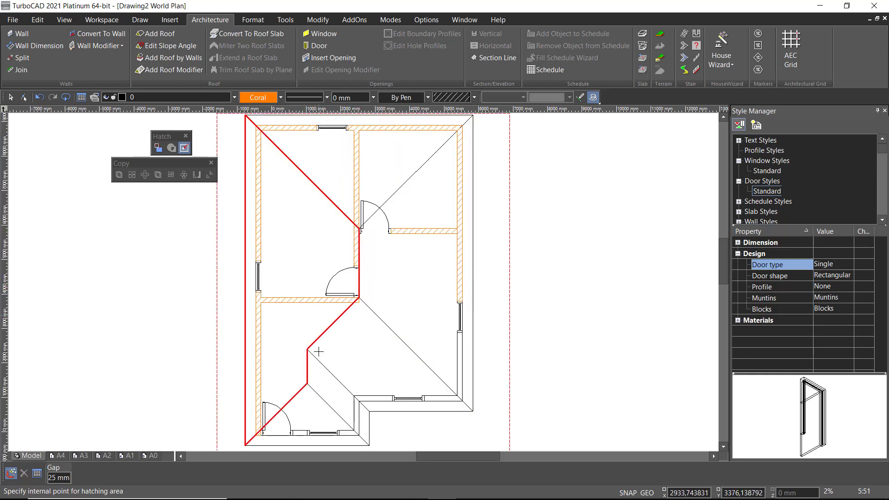
click(301, 432)
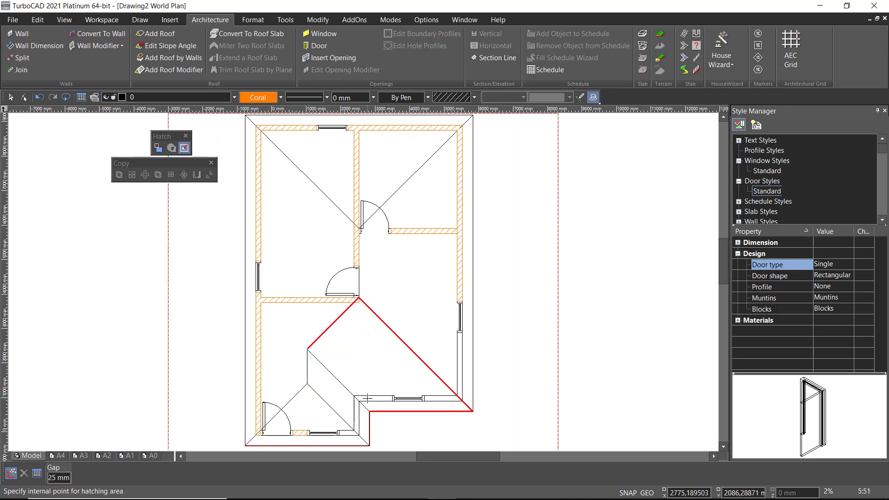
click(437, 400)
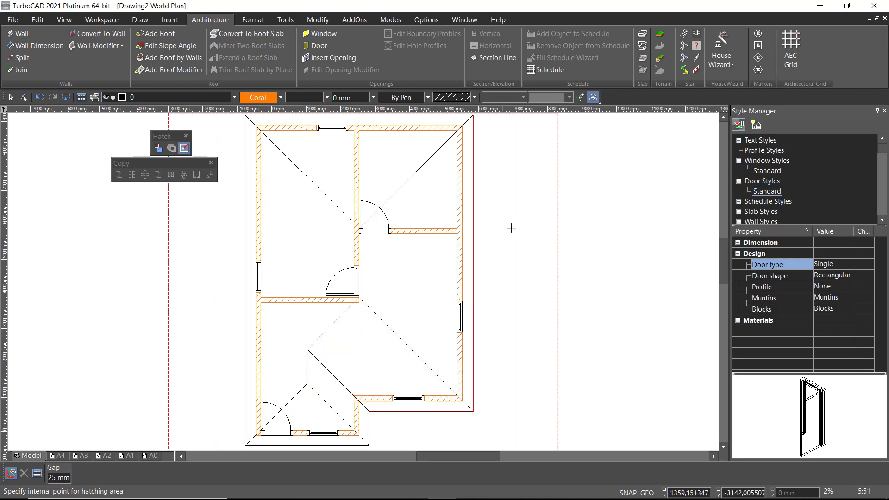
key(Escape)
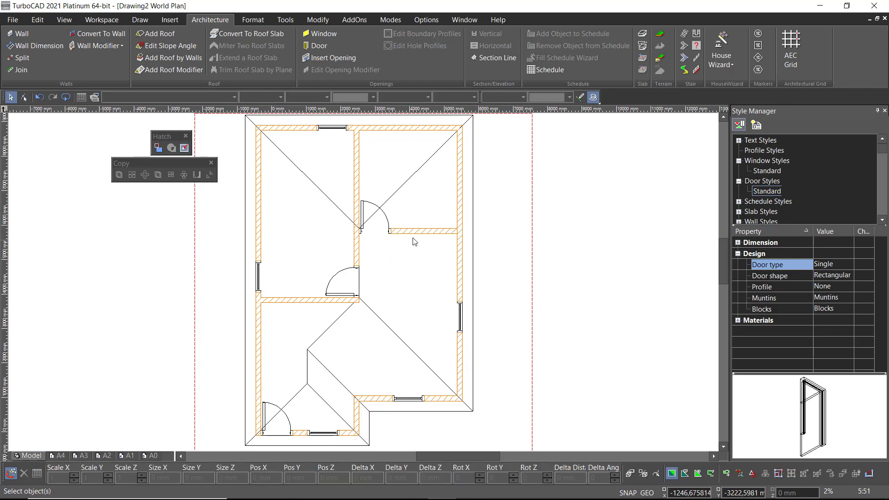
Step: Set the workplane by three points at the wall base, with the origin at the outer corner beside the front door, and return to plan view
scroll(401, 258, down, 2)
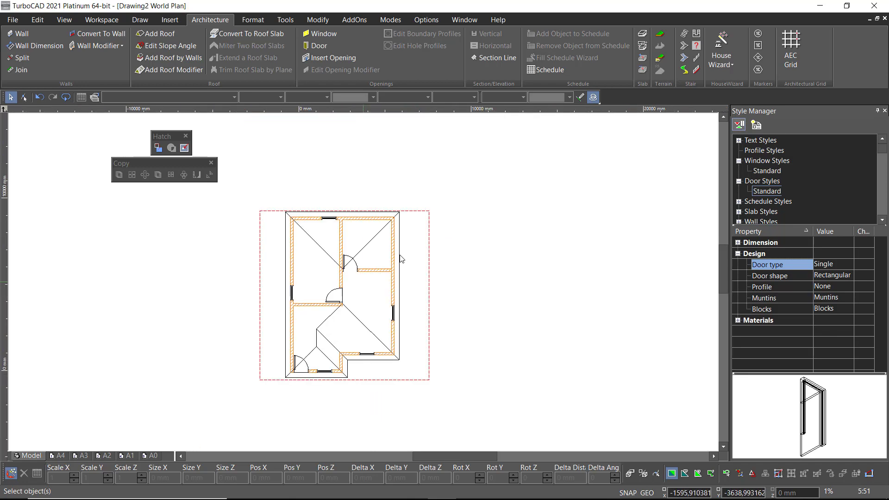
mouse_move(364, 334)
middle_down()
mouse_move(360, 185)
mouse_move(410, 127)
mouse_move(425, 161)
mouse_move(432, 153)
mouse_move(440, 166)
middle_up()
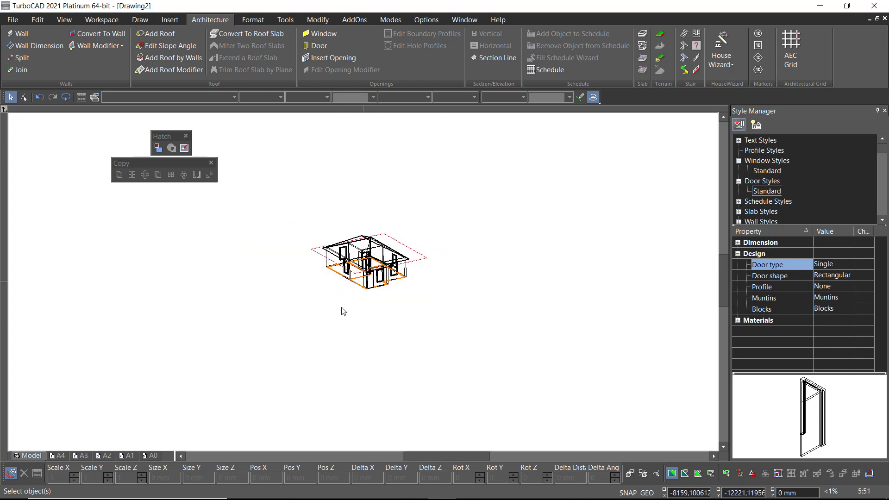
scroll(364, 284, up, 2)
right_click(553, 226)
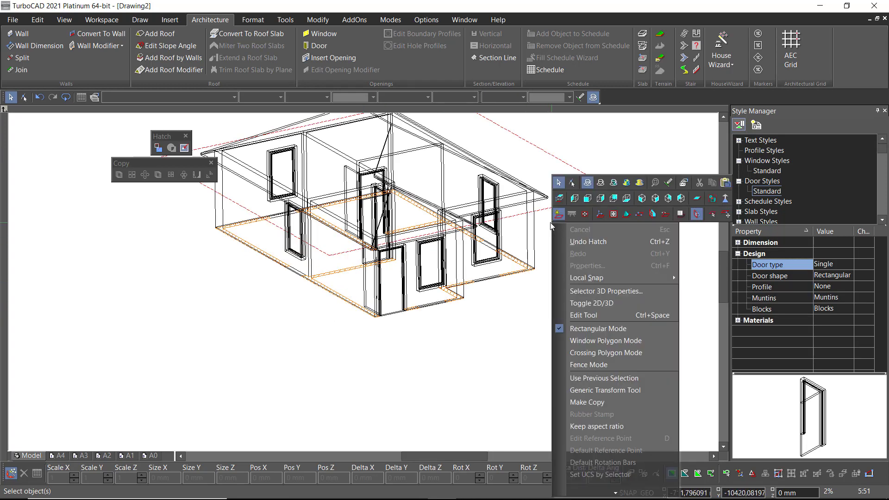
click(641, 216)
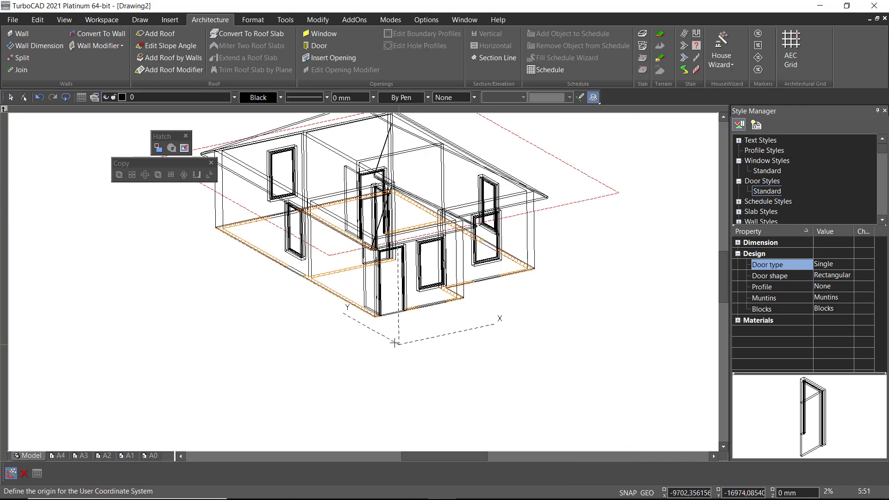
scroll(352, 273, up, 4)
scroll(345, 269, up, 2)
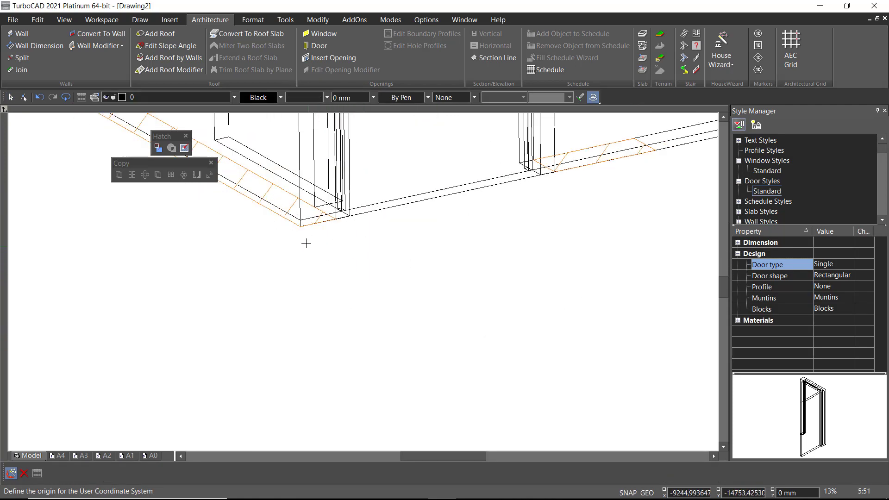
click(301, 226)
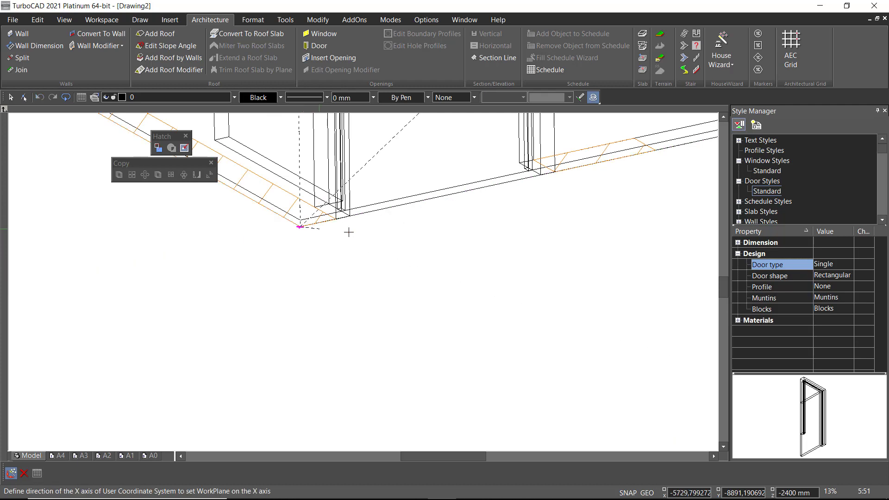
click(571, 169)
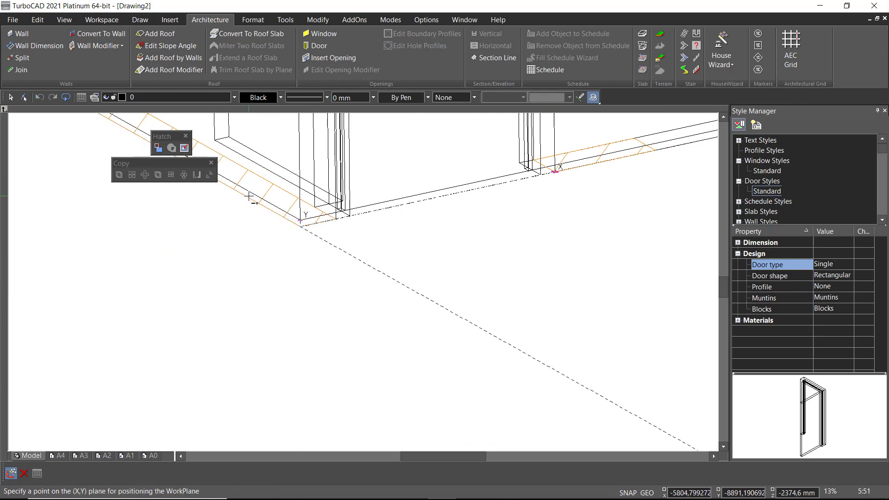
scroll(353, 290, down, 5)
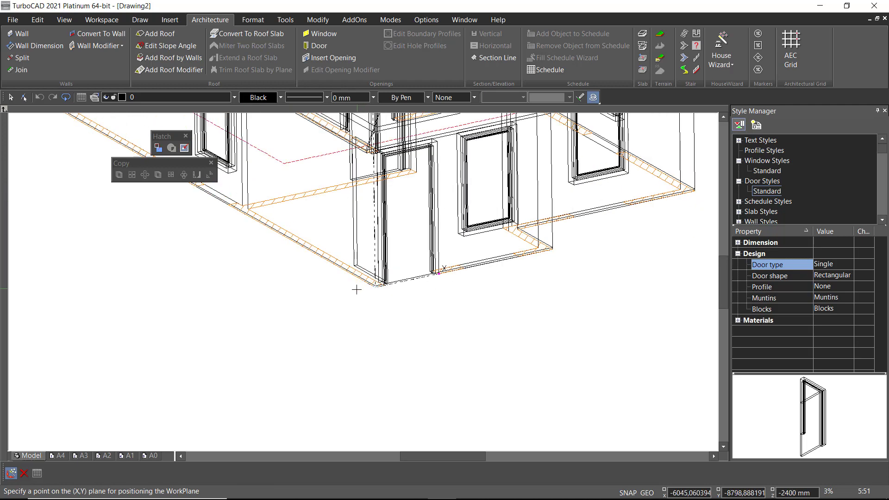
click(284, 236)
scroll(341, 289, down, 3)
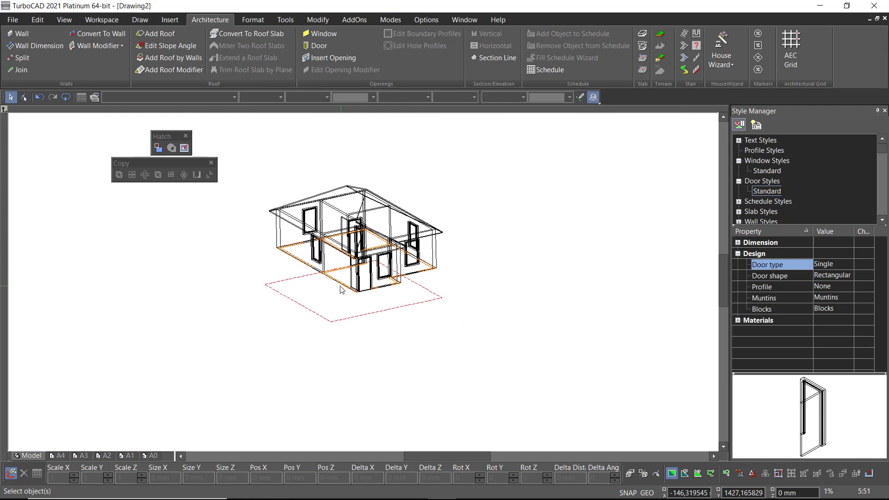
right_click(461, 191)
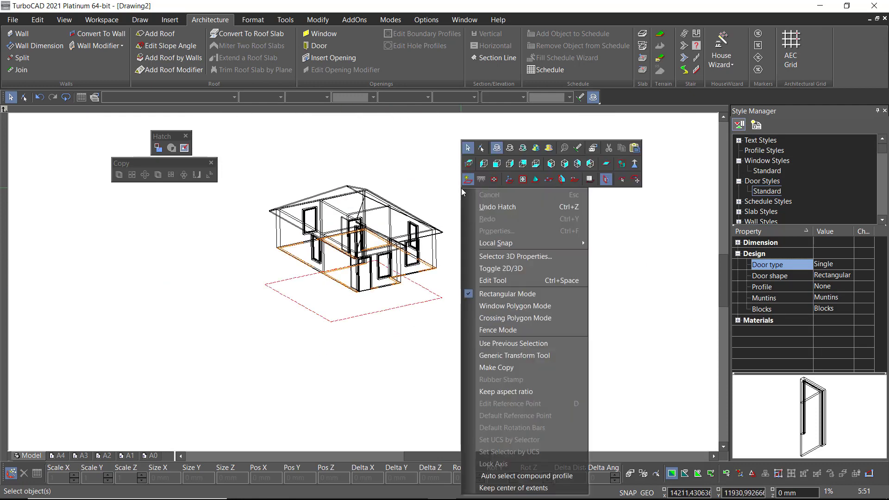
click(469, 164)
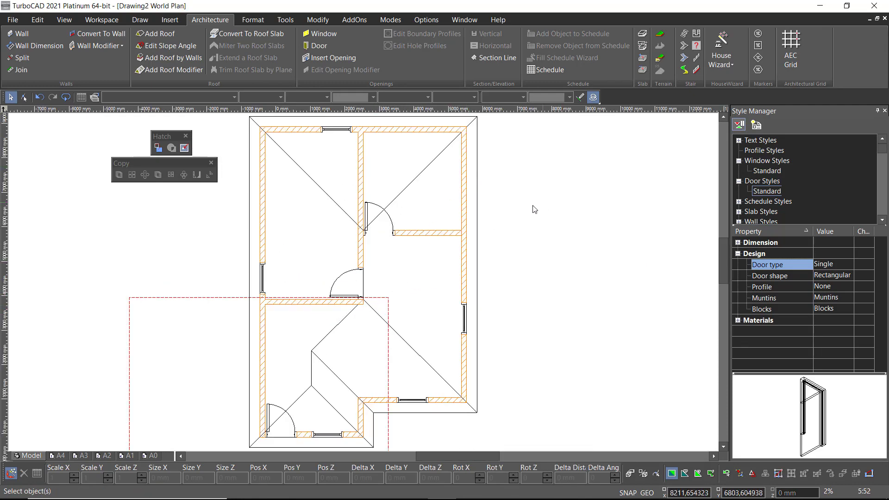
Step: In the orthogonal dimension properties, set the baseline increment to 300 mm, the extension to 90 mm and the extension line offset to 45 mm
click(140, 20)
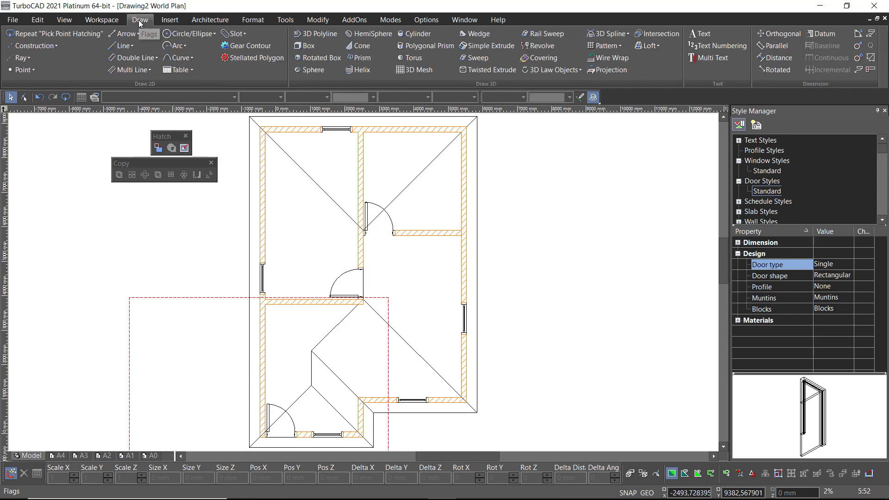
double_click(776, 37)
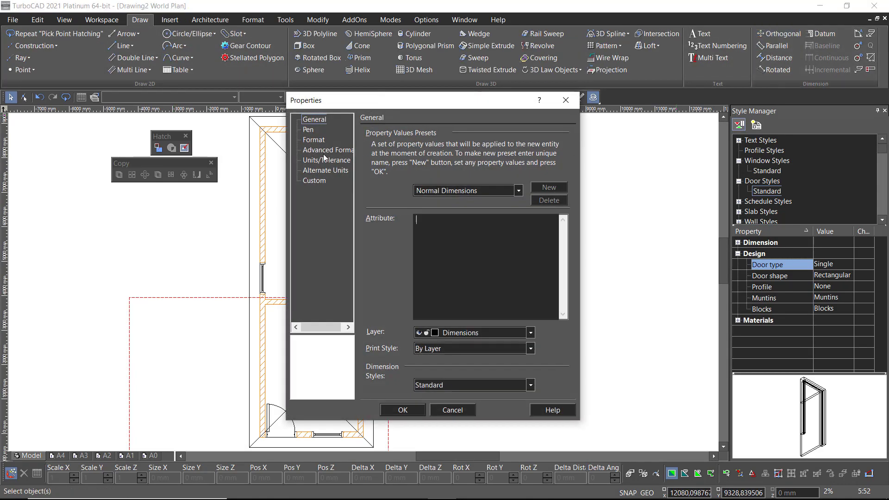
click(313, 147)
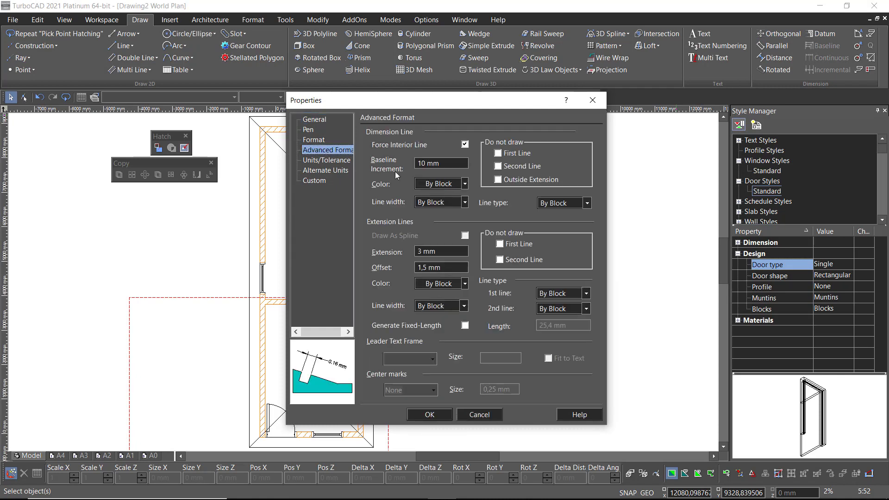
double_click(422, 162)
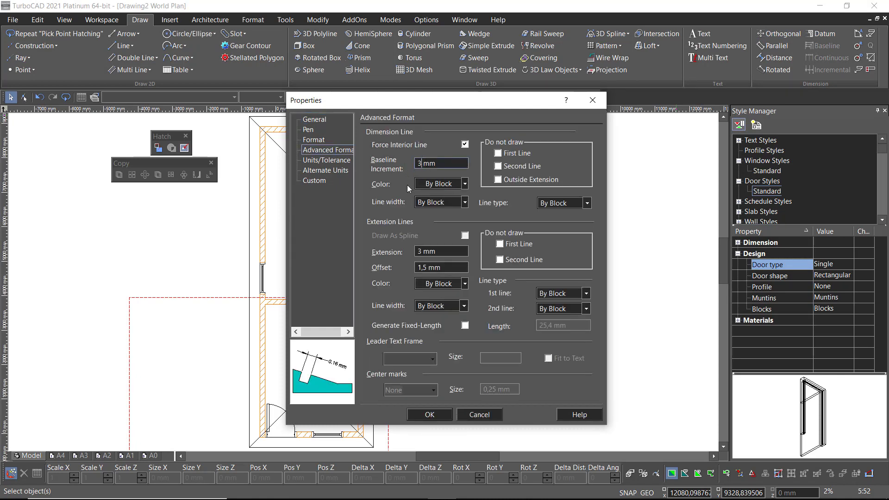
text(300)
text(90)
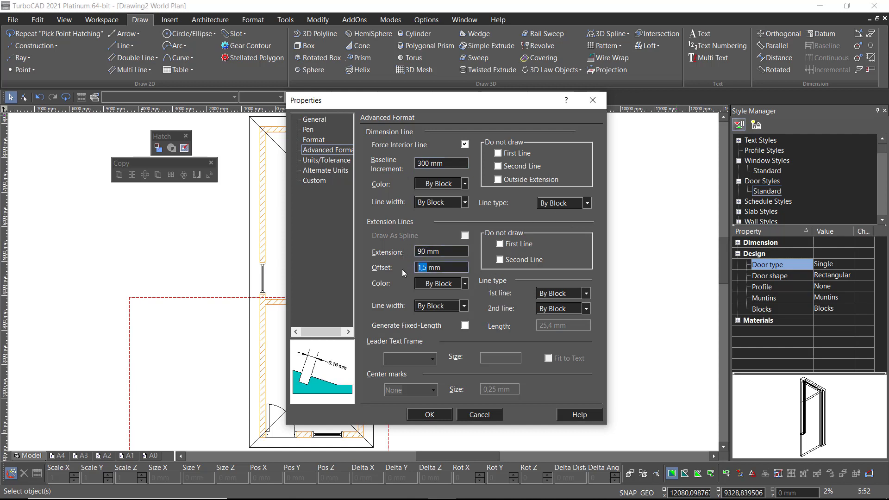
text(45)
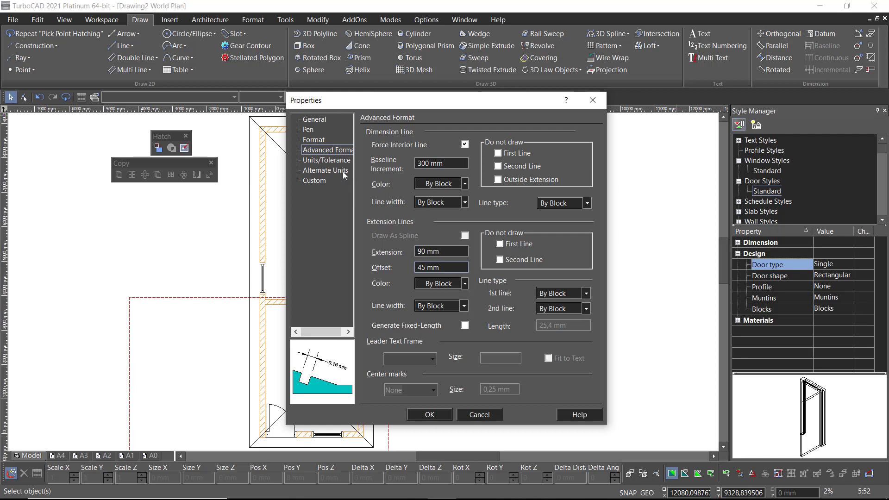
Step: Set the dimension arrowhead size to 120 mm, the text height to 190 mm and the text gap to 45 mm
click(313, 140)
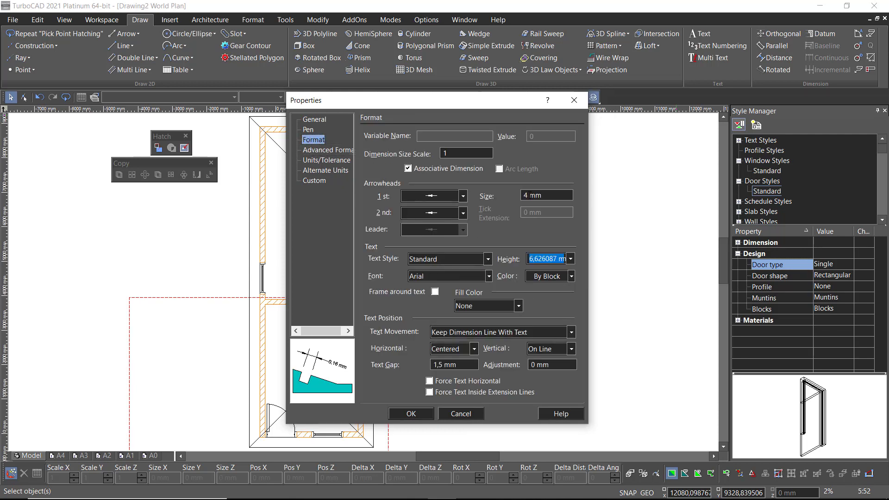
double_click(524, 195)
text(12)
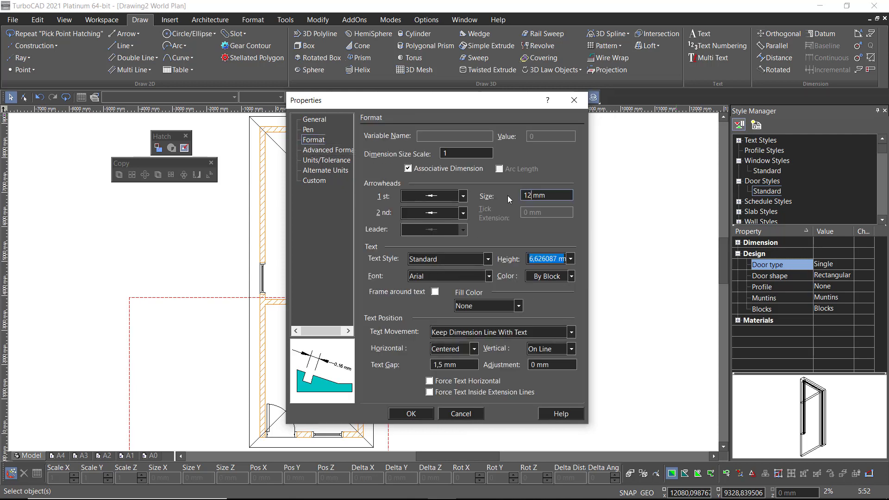
text(0)
click(558, 259)
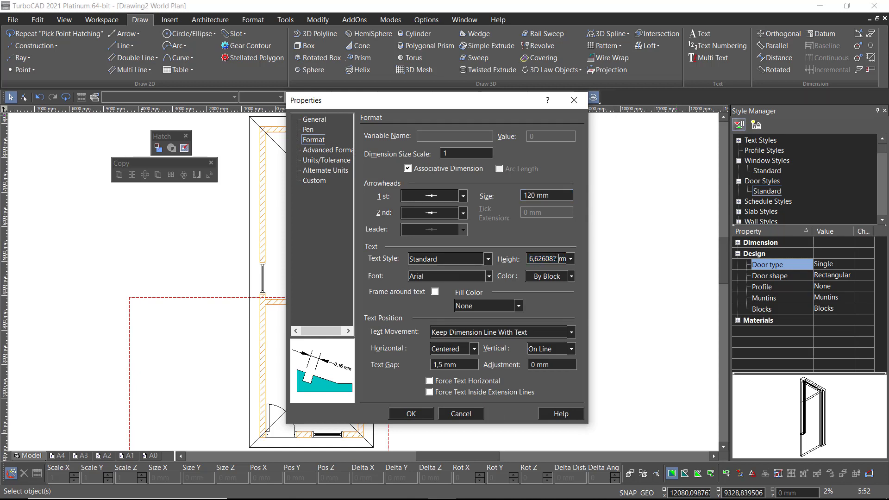
drag(558, 259, 517, 259)
text(190)
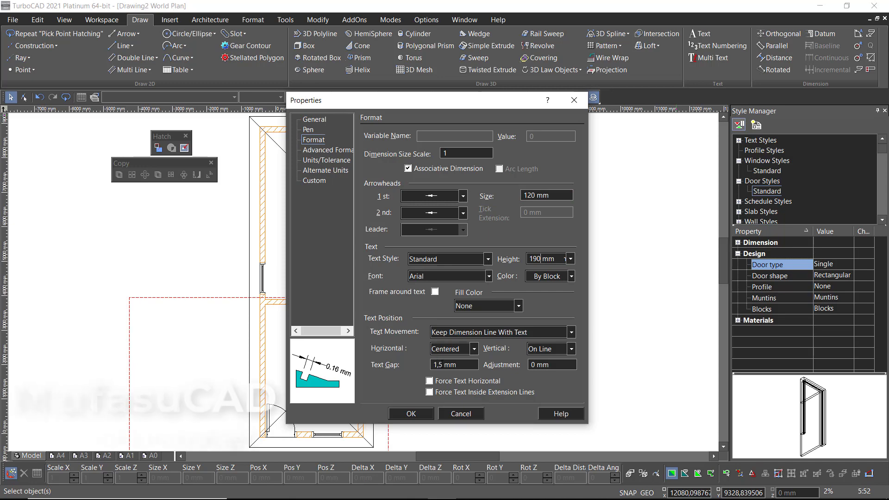
drag(442, 365, 424, 366)
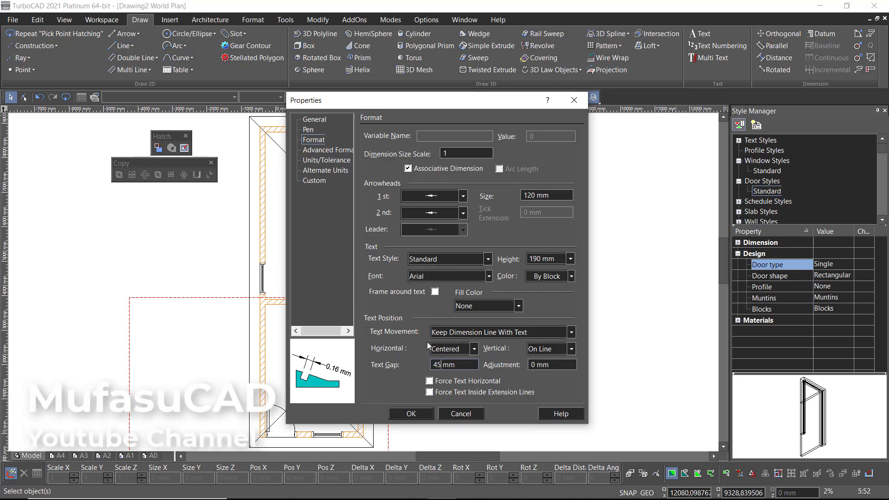
Step: Set the primary units precision of the dimensions to 0 and apply the dimension properties
click(324, 160)
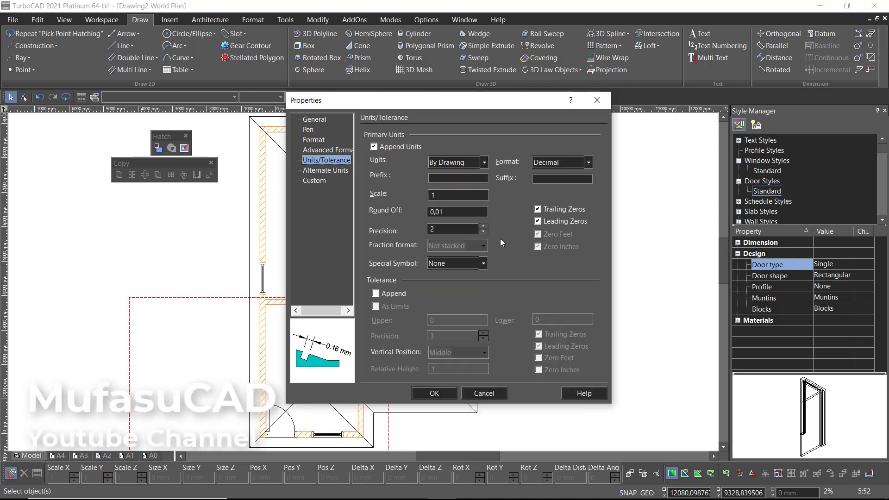
click(483, 231)
click(483, 231)
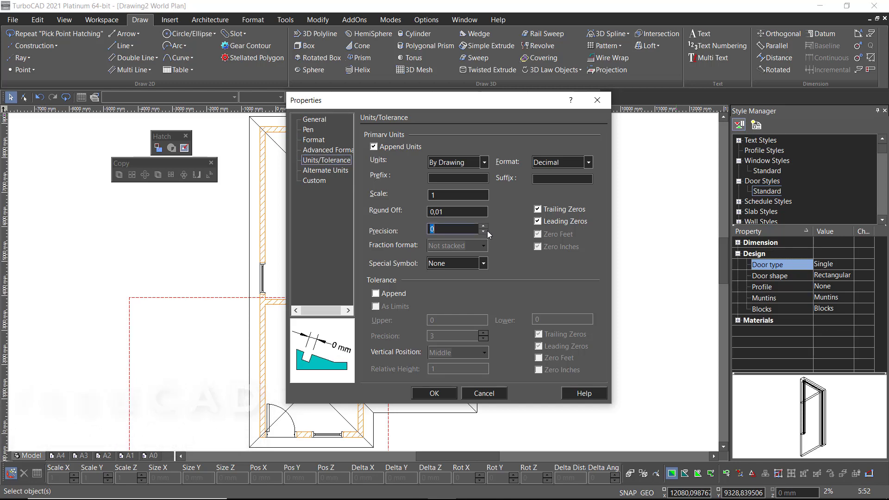
click(434, 393)
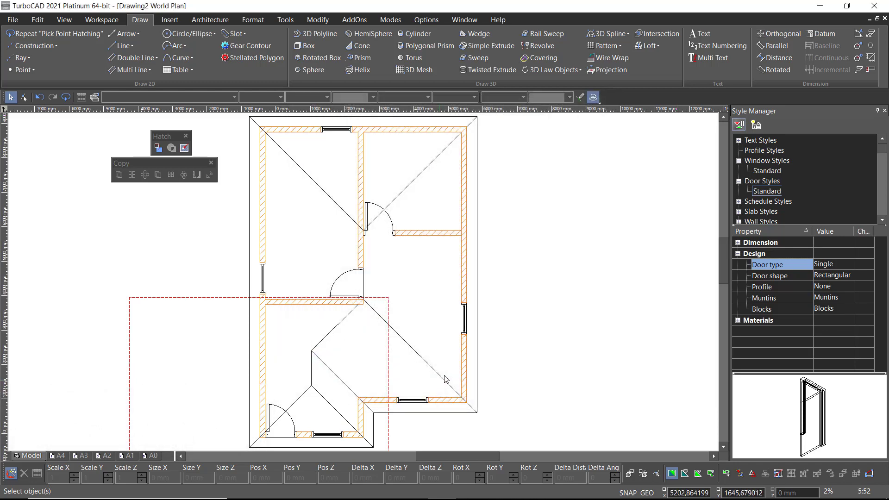
Step: Add an orthogonal dimension below the front door wall between its two outer corners, attached to the wall
click(782, 33)
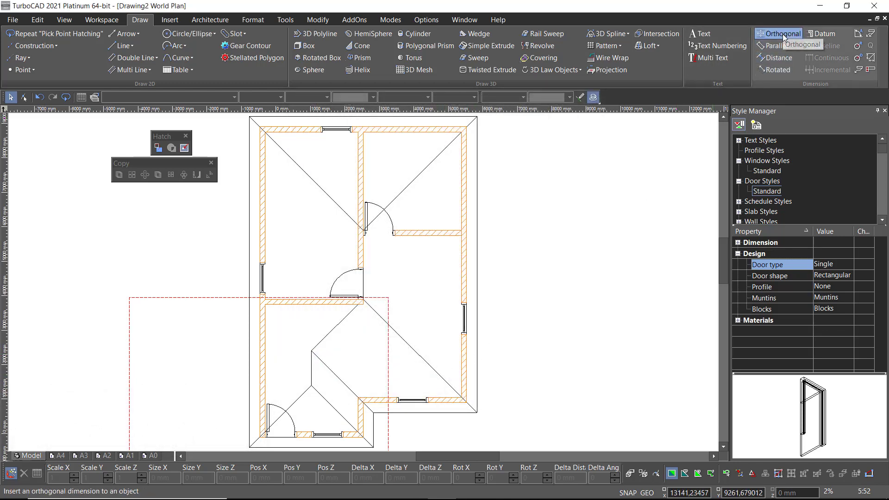
scroll(295, 447, up, 2)
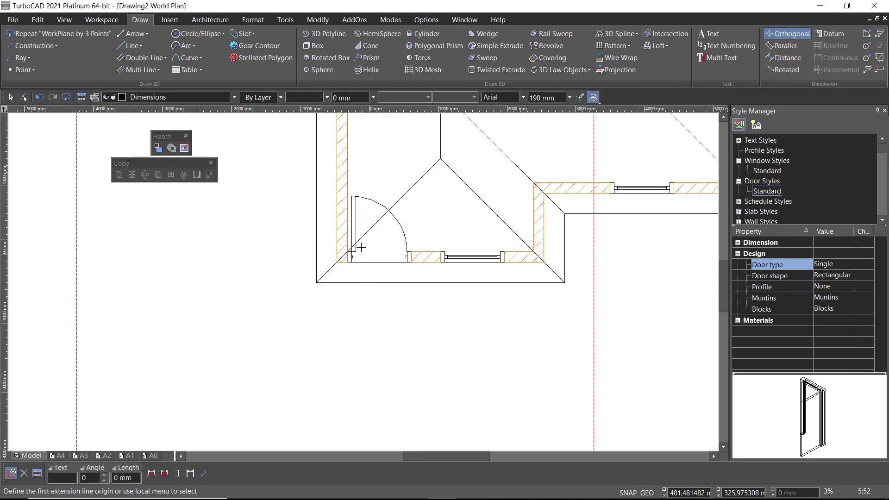
click(337, 262)
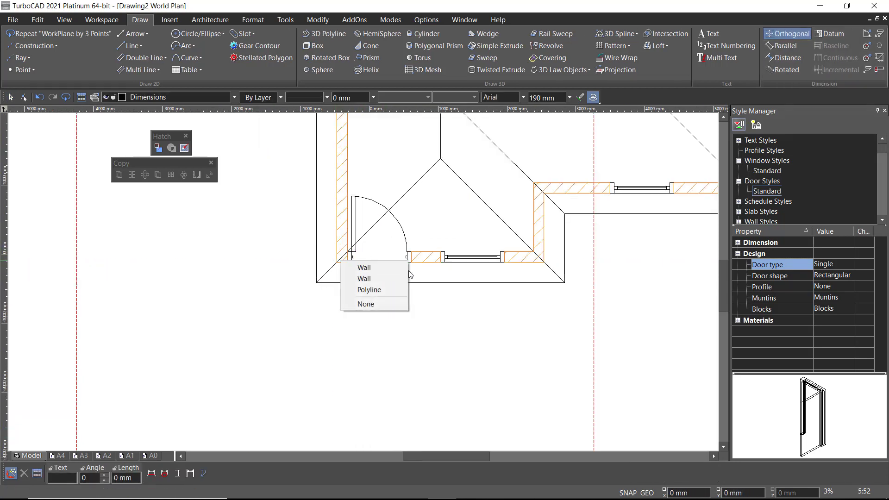
click(386, 269)
click(544, 262)
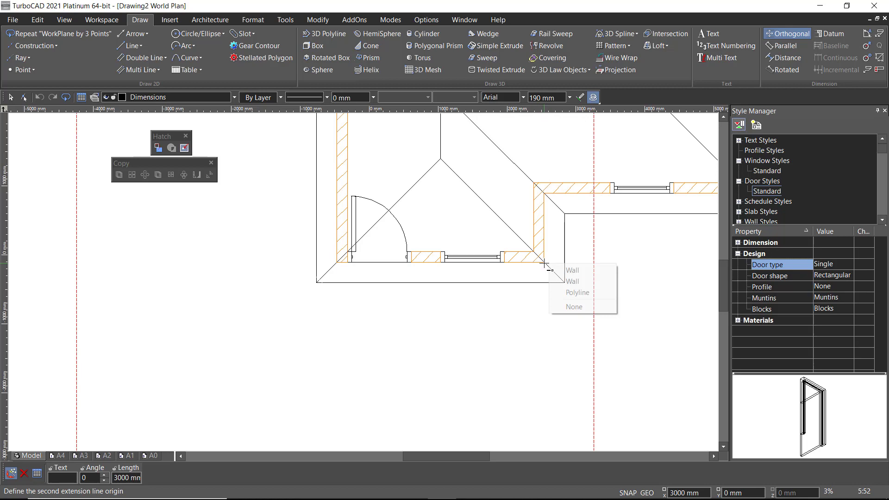
click(568, 273)
click(523, 297)
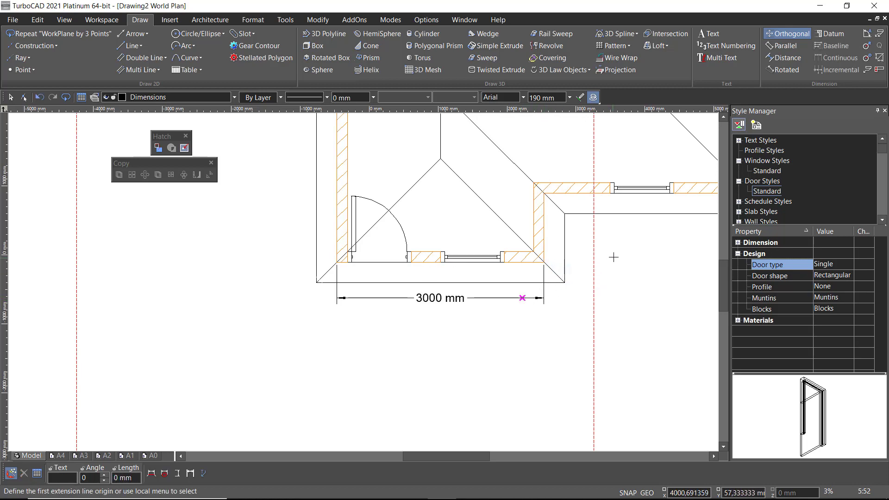
Step: Dimension the recessed front wall horizontally between its outer corners, placing the dimension in line with the one below the door wall
scroll(367, 278, down, 2)
scroll(343, 284, up, 2)
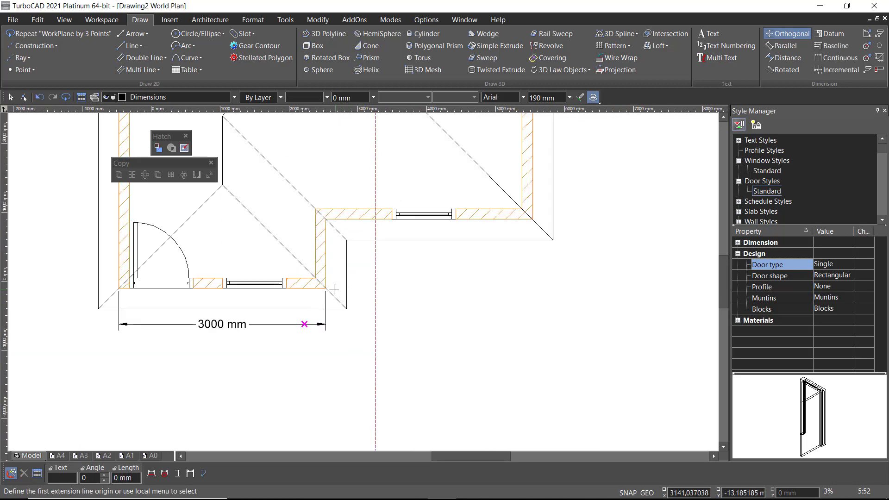
click(327, 287)
click(353, 293)
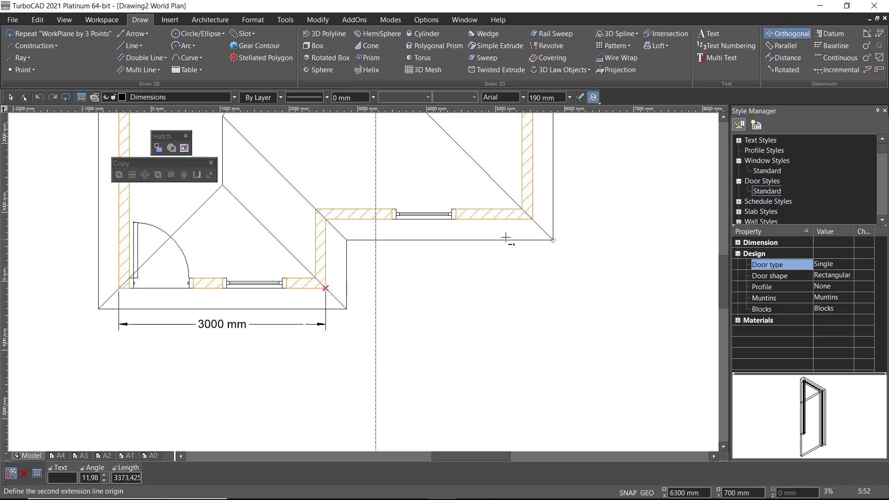
click(532, 219)
click(559, 225)
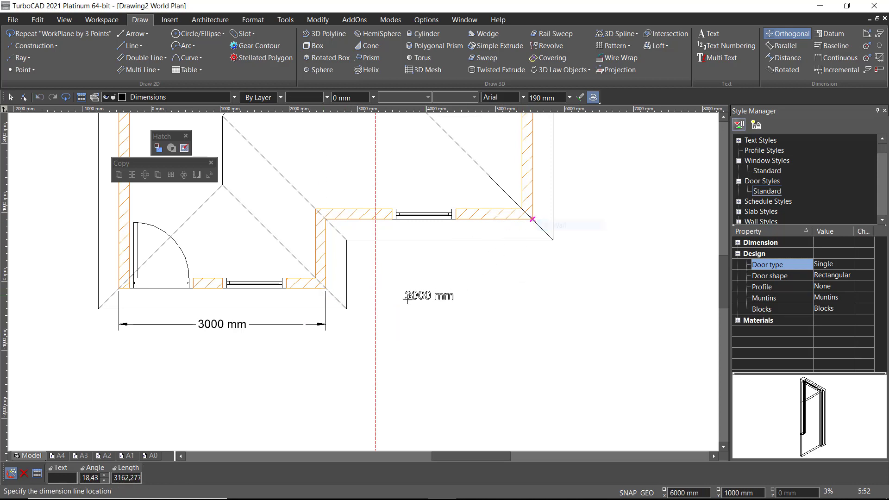
click(334, 324)
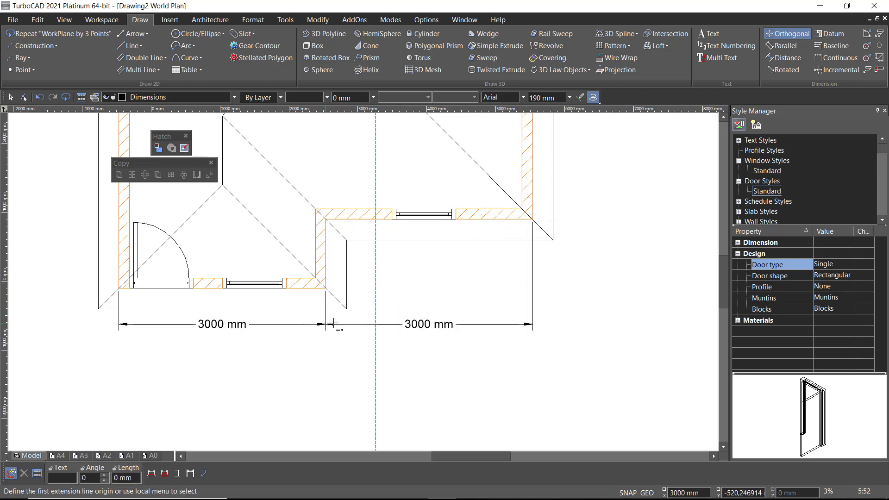
Step: Add an overall horizontal dimension across the full front width, attached to the walls and placed below the two partial front dimensions
click(532, 219)
click(557, 226)
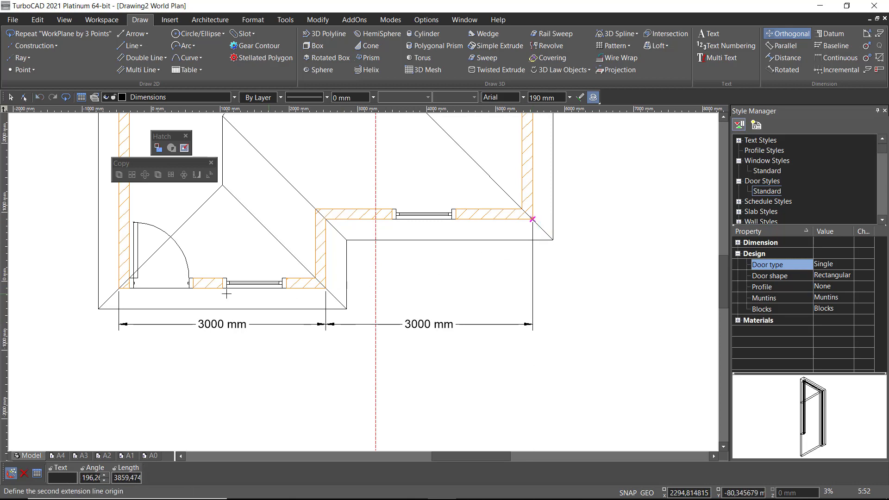
click(118, 288)
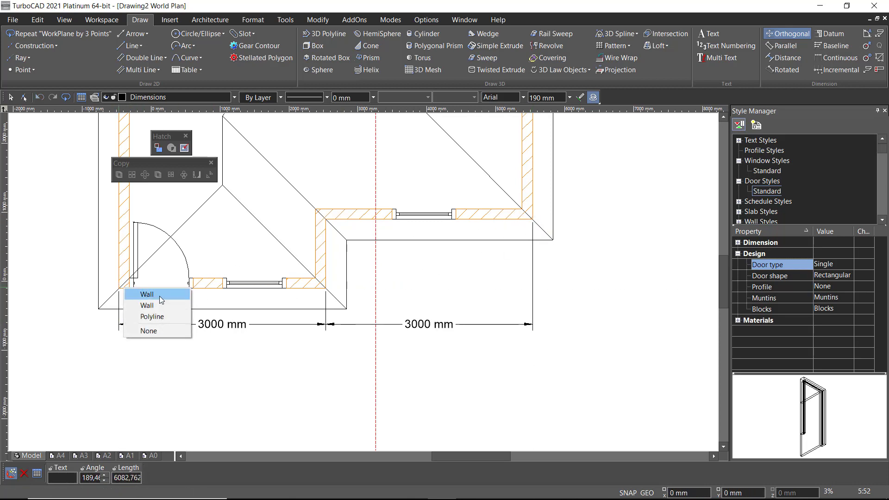
click(148, 292)
click(278, 353)
Step: Dimension the right exterior wall vertically from its front outer corner to the upper face of the partition, placing the dimension outside the roof outline
scroll(284, 356, down, 1)
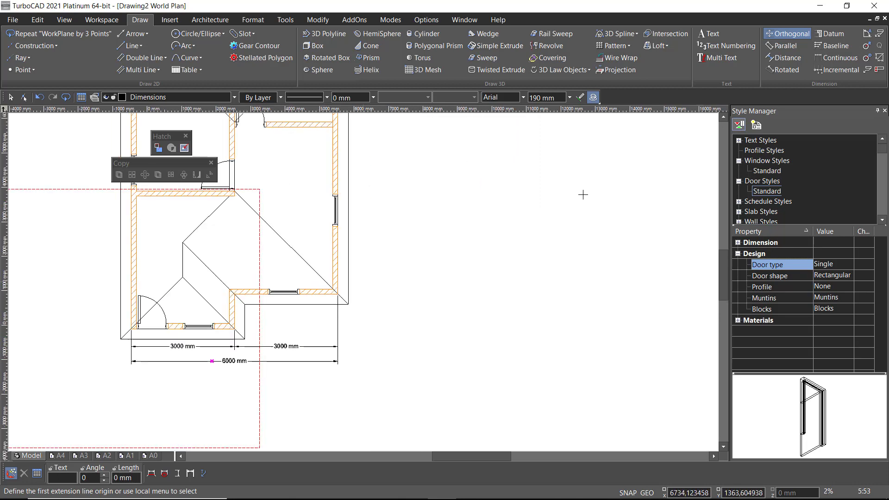
scroll(346, 299, up, 1)
click(344, 290)
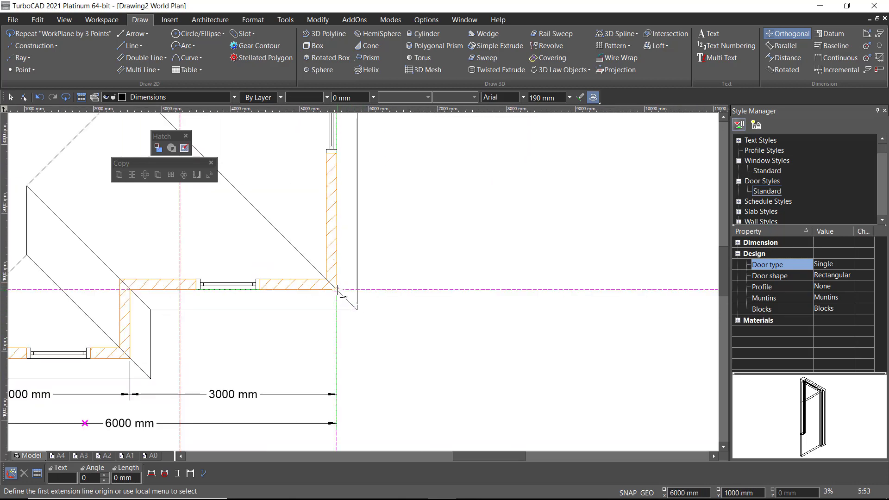
click(365, 297)
scroll(345, 291, down, 2)
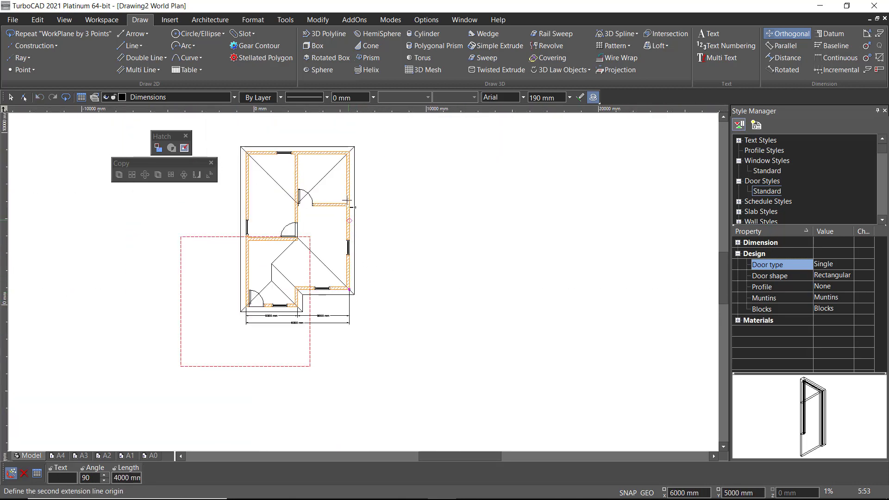
scroll(364, 283, up, 2)
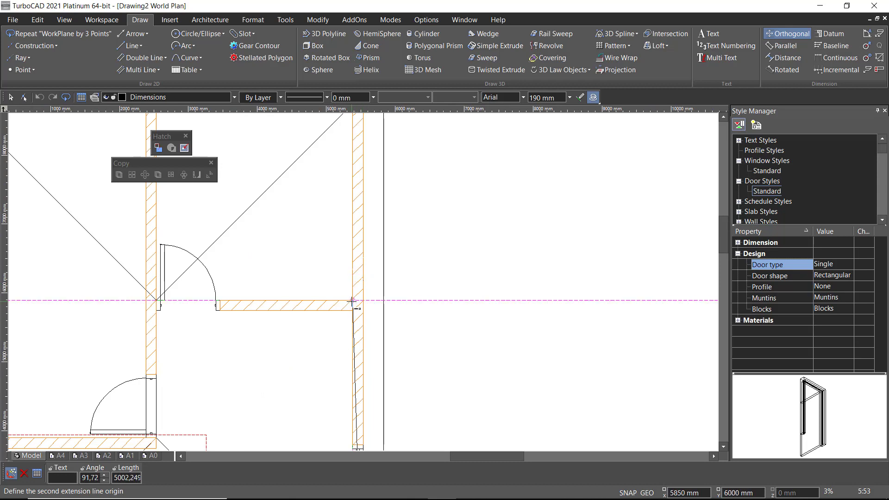
click(355, 301)
click(390, 309)
scroll(362, 283, down, 1)
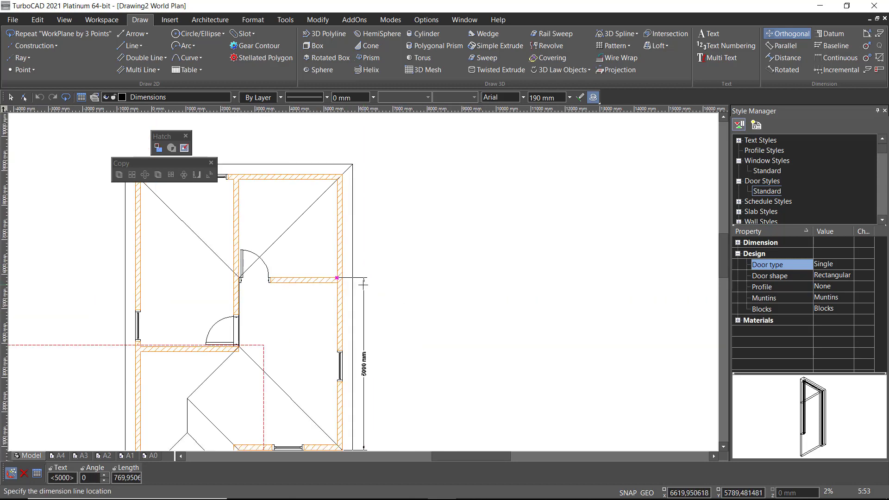
click(362, 283)
Step: Dimension the right side vertically from the partition to the rear outer corner, attached to the wall and in line with the dimension below it
scroll(363, 280, up, 3)
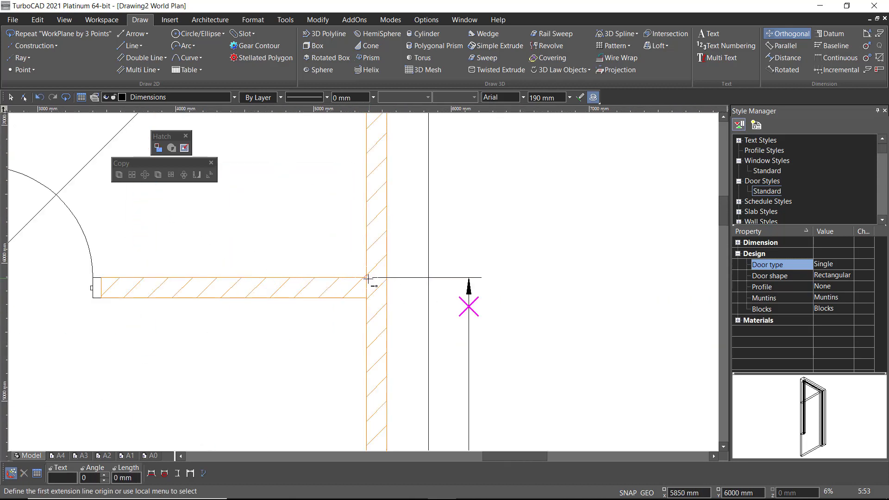
click(368, 278)
click(390, 286)
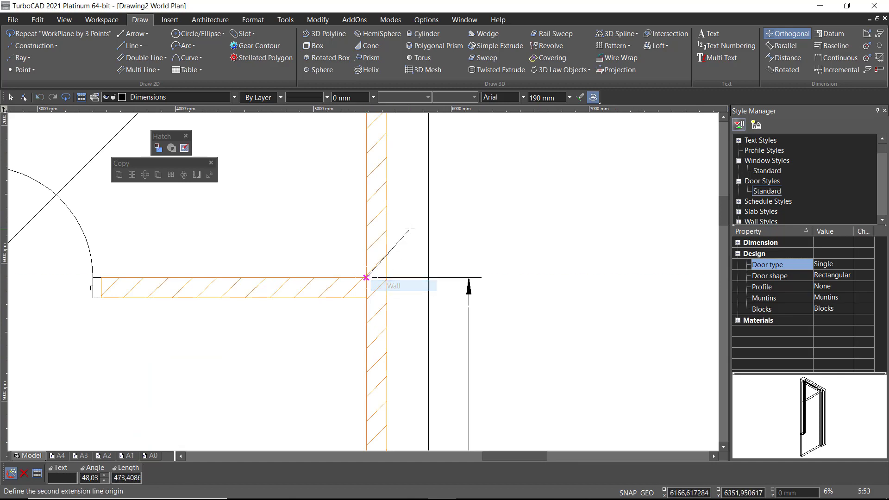
scroll(363, 280, down, 3)
scroll(363, 280, up, 2)
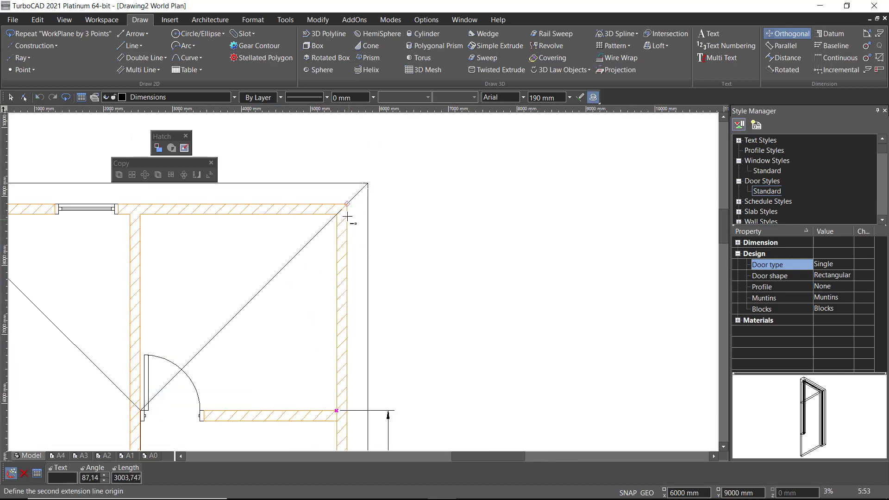
click(348, 204)
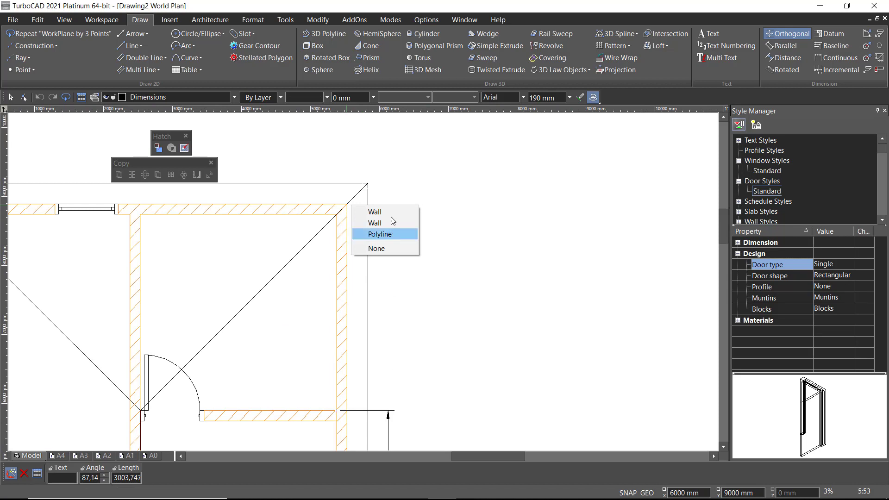
click(375, 212)
click(388, 414)
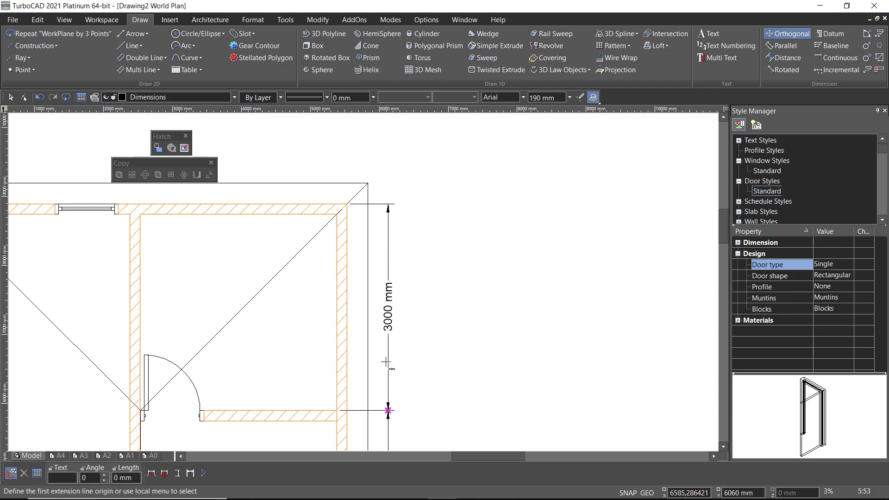
Step: Add an overall vertical dimension between the rear and front outer corners of the right wall, outside the two partial dimensions
click(345, 204)
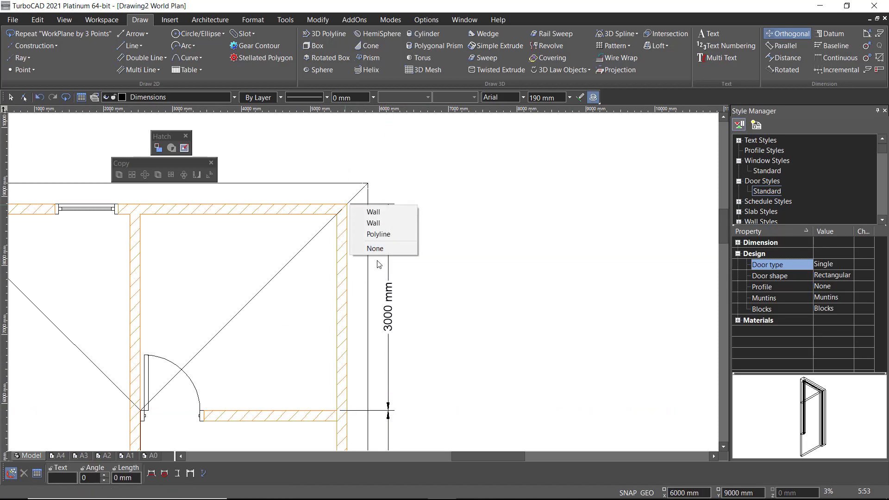
click(374, 211)
scroll(373, 216, down, 3)
scroll(371, 223, up, 4)
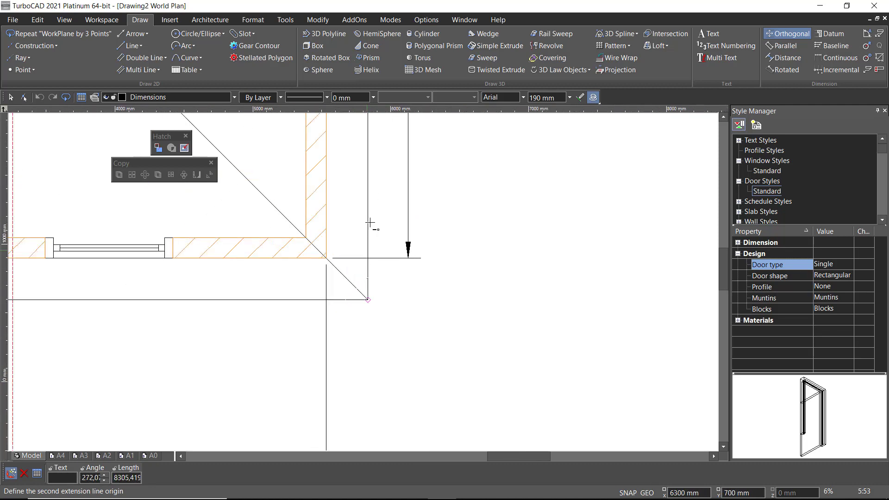
right_click(326, 257)
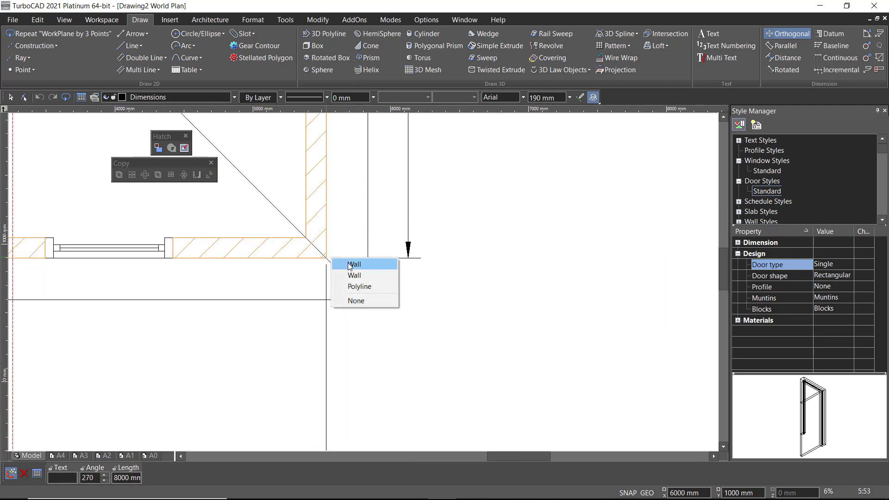
click(352, 264)
click(459, 257)
Step: Dimension the rear wall horizontally from its right outer corner to the right face of the central partition, placing the dimension above the roof outline
scroll(421, 246, down, 5)
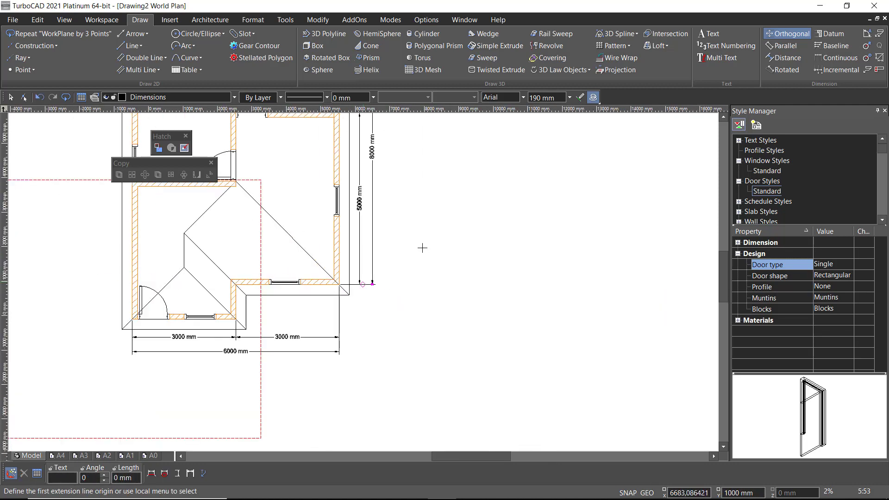
scroll(363, 277, up, 3)
scroll(362, 280, up, 3)
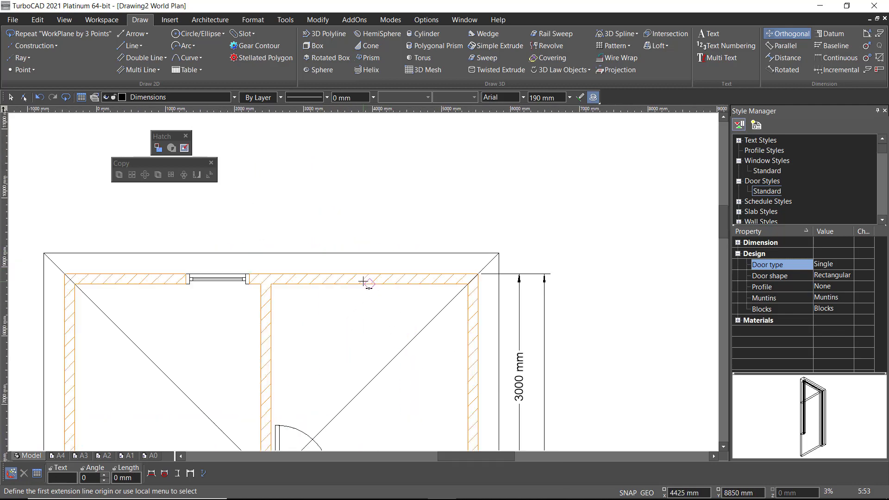
right_click(477, 275)
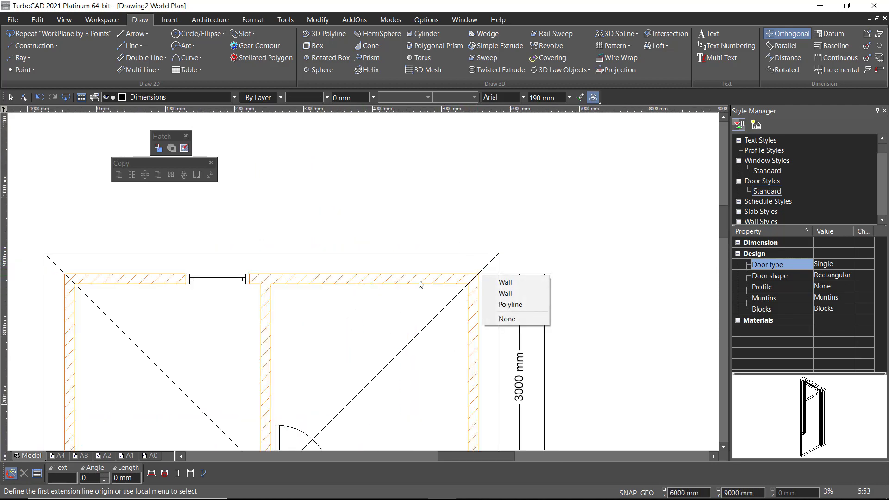
click(504, 282)
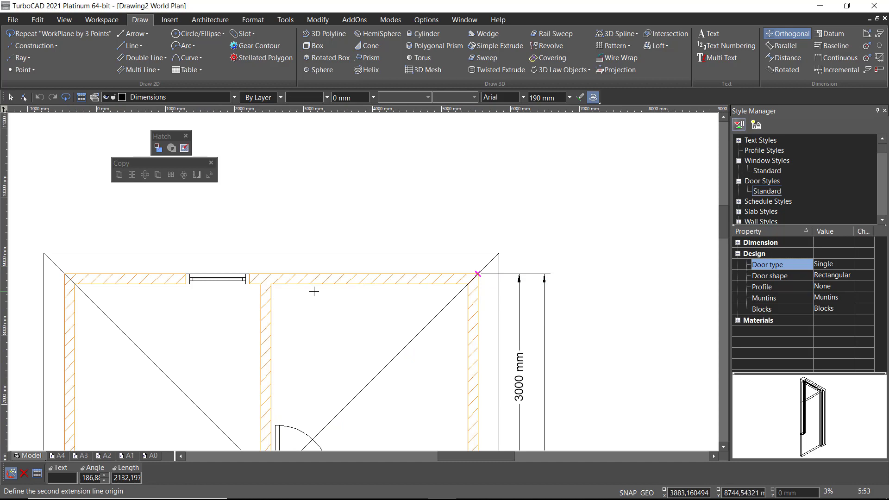
click(272, 284)
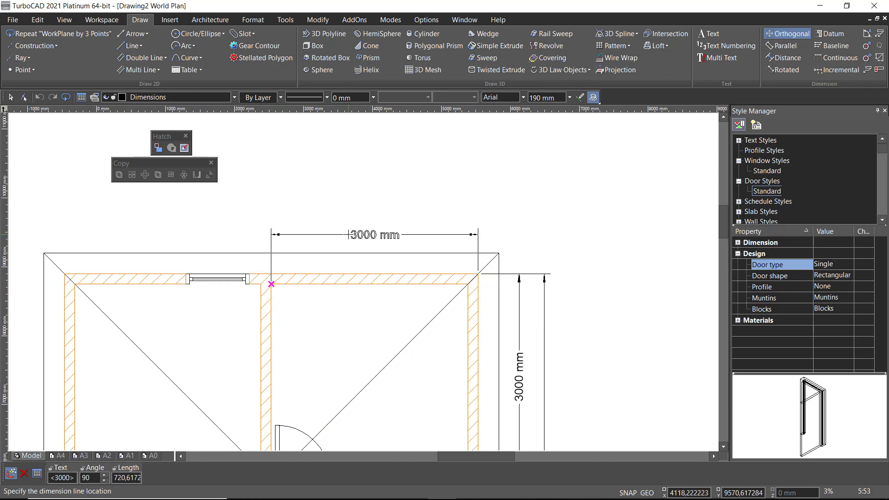
click(349, 235)
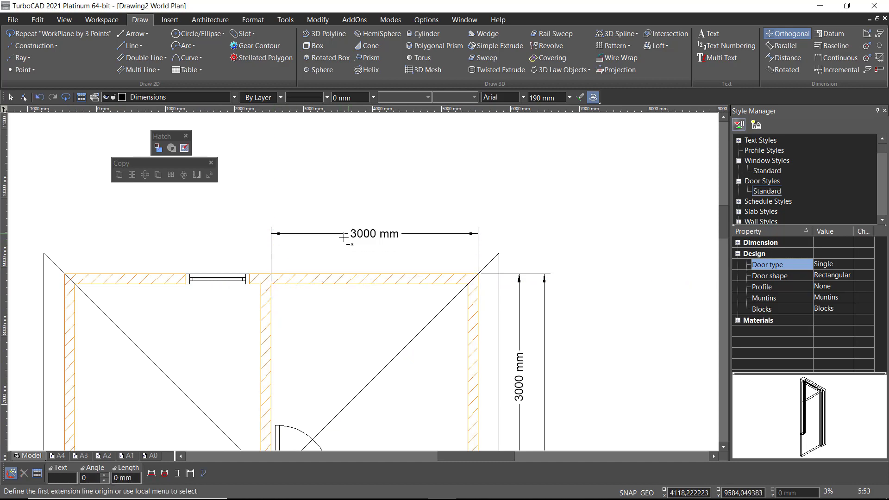
Step: Dimension the rear wall from the central partition to its left outer corner, in line with the adjacent rear dimension
click(272, 284)
click(63, 274)
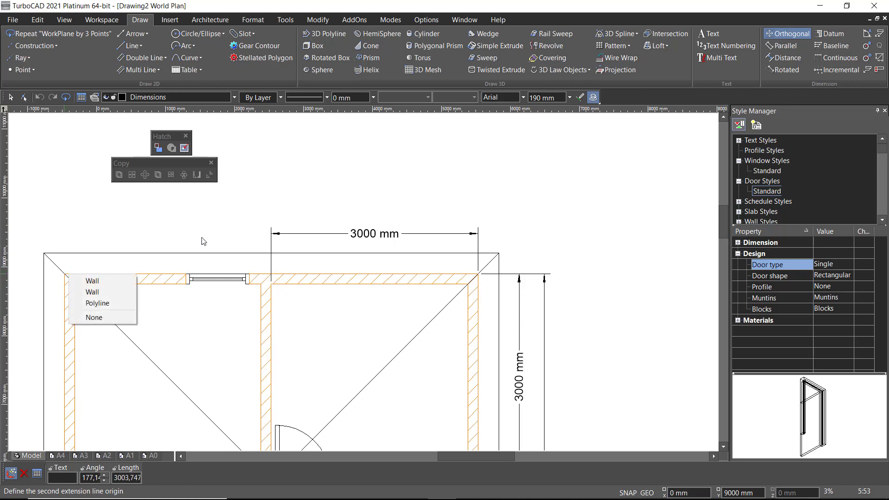
click(121, 281)
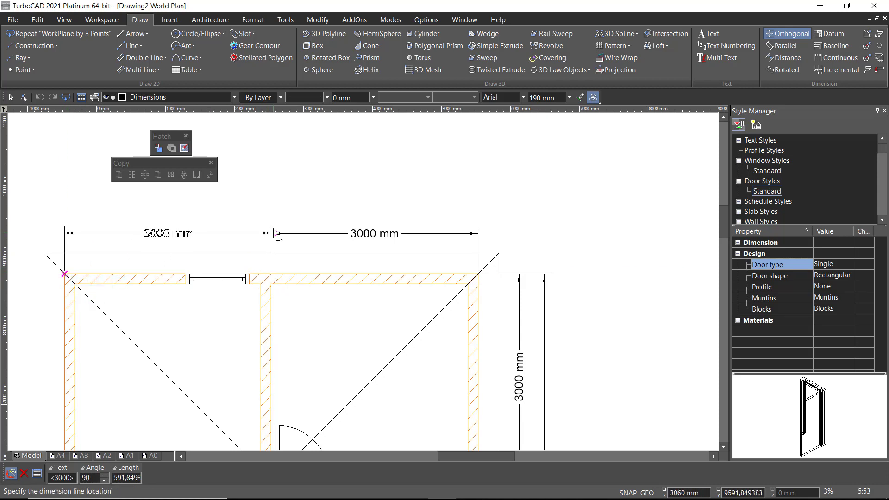
click(273, 233)
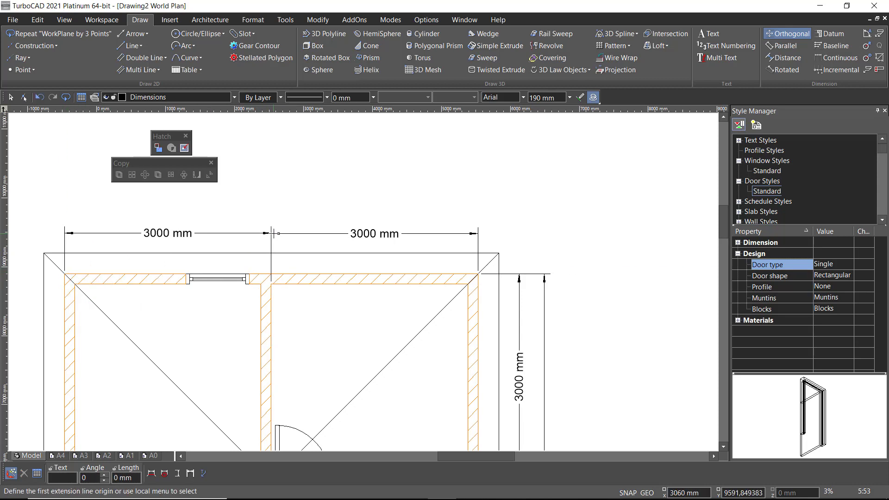
Step: Add an overall horizontal dimension between both rear outer corners, attached to the walls and placed above the two partial rear dimensions
click(478, 274)
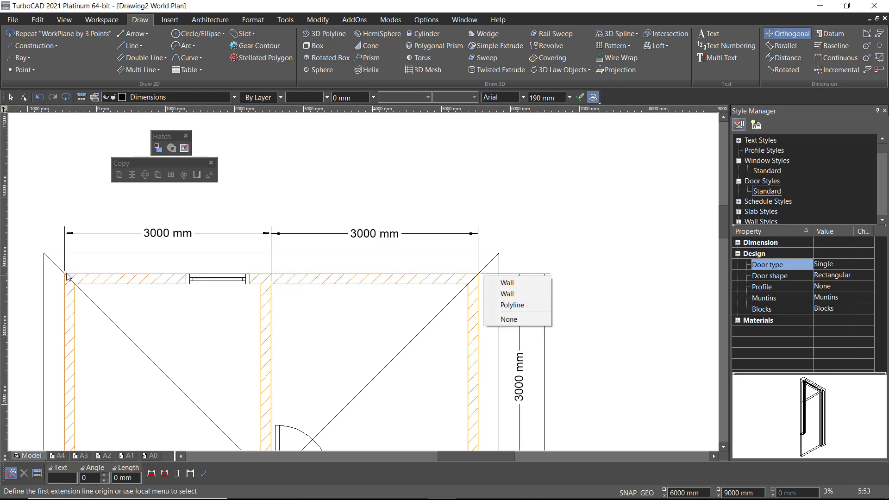
click(507, 282)
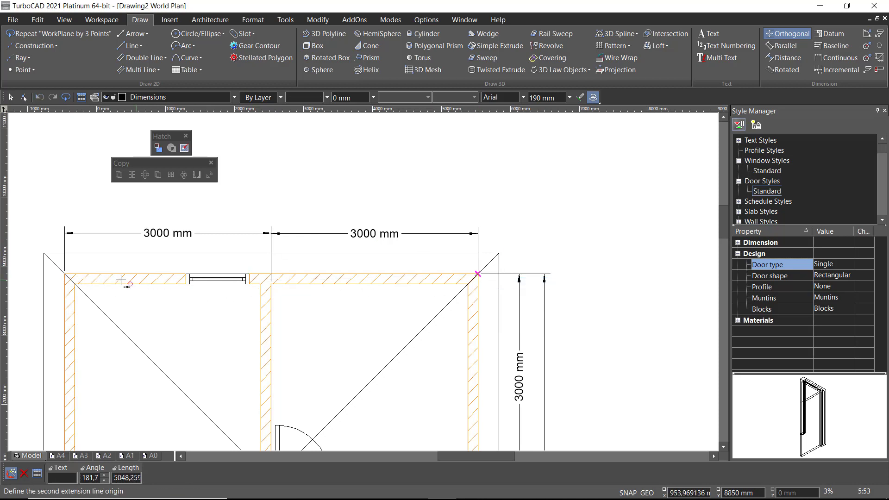
click(64, 275)
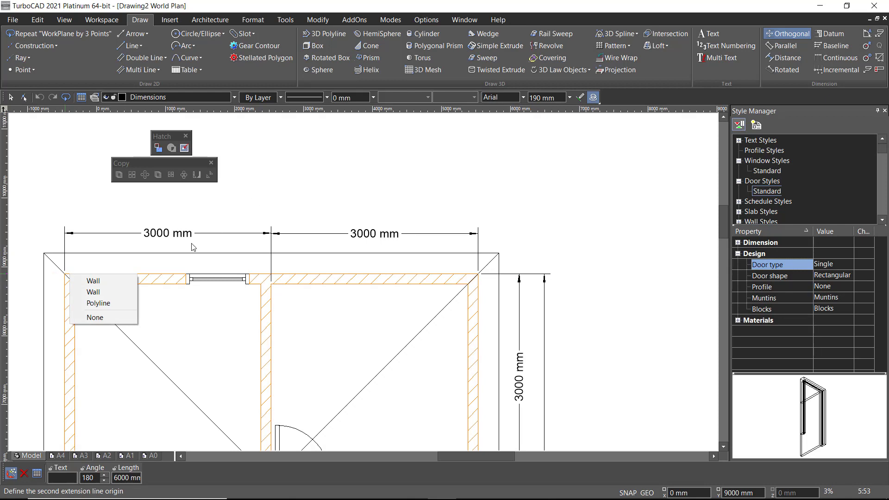
click(93, 280)
click(273, 204)
Step: Dimension the left side vertically from the rear outer corner to the upper face of the cross partition, placing the dimension outside the roof outline
scroll(366, 283, down, 3)
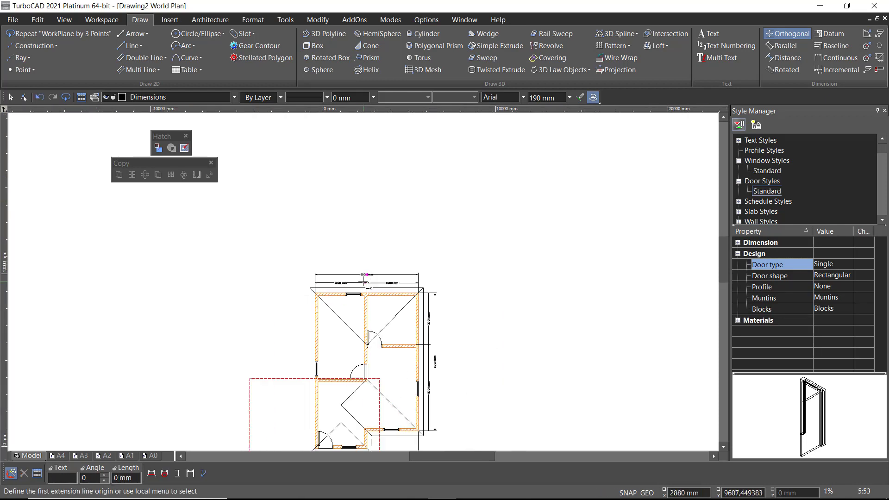
scroll(364, 279, up, 3)
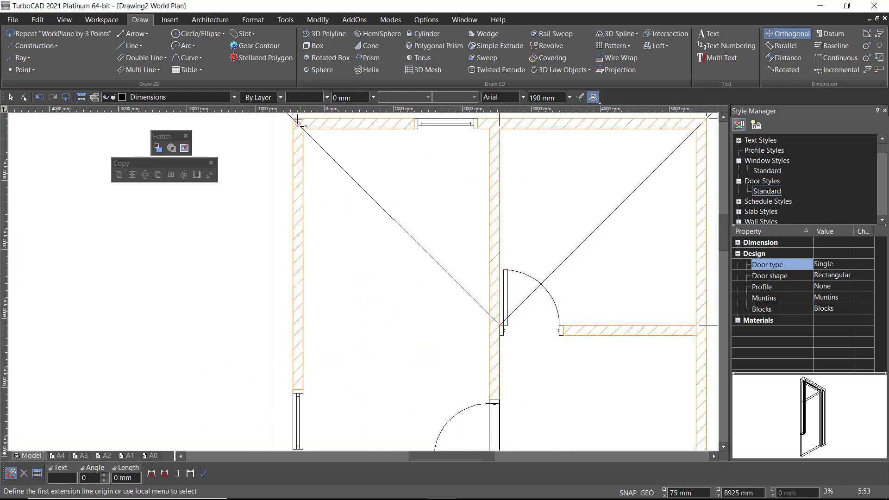
click(293, 118)
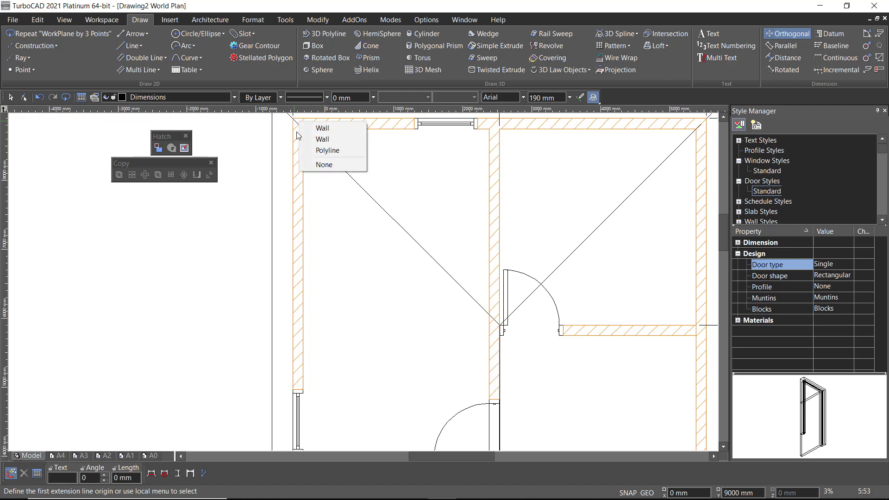
click(326, 129)
scroll(361, 325, down, 3)
scroll(367, 301, up, 3)
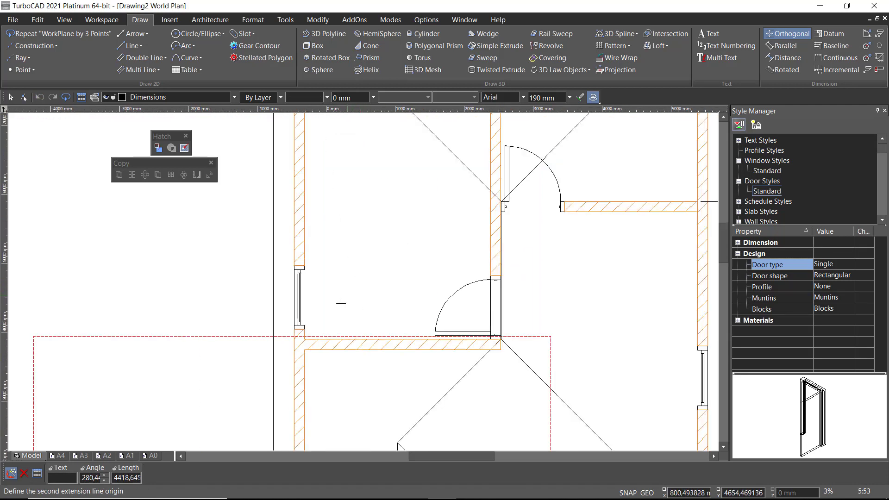
click(304, 338)
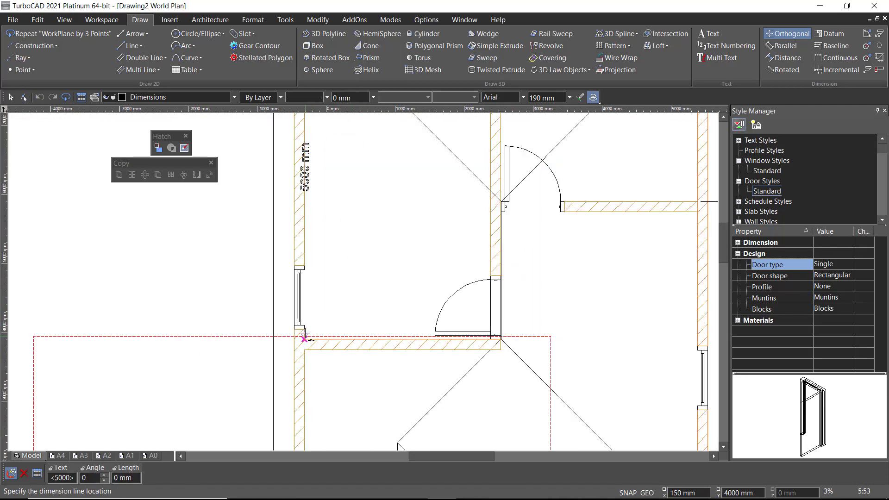
click(250, 299)
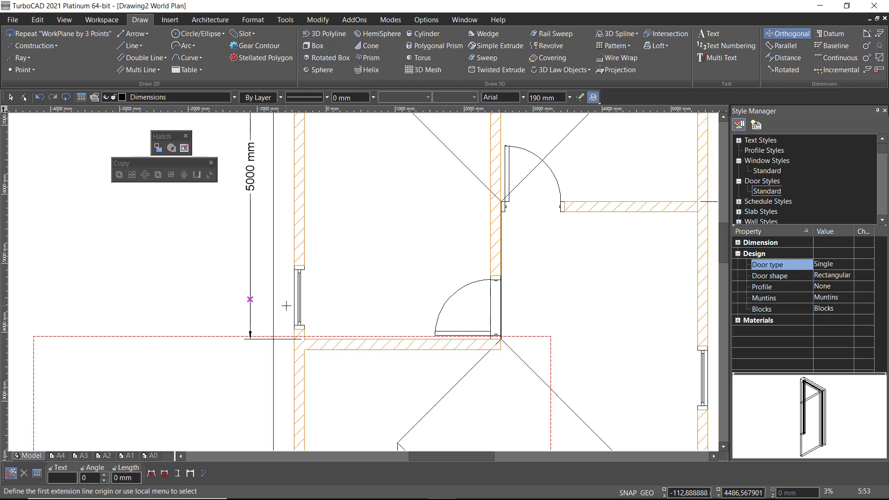
Step: Dimension the left side vertically from the cross partition's upper face to the front outer corner, attached to the wall and in line with the adjacent dimension
click(305, 340)
scroll(317, 334, down, 4)
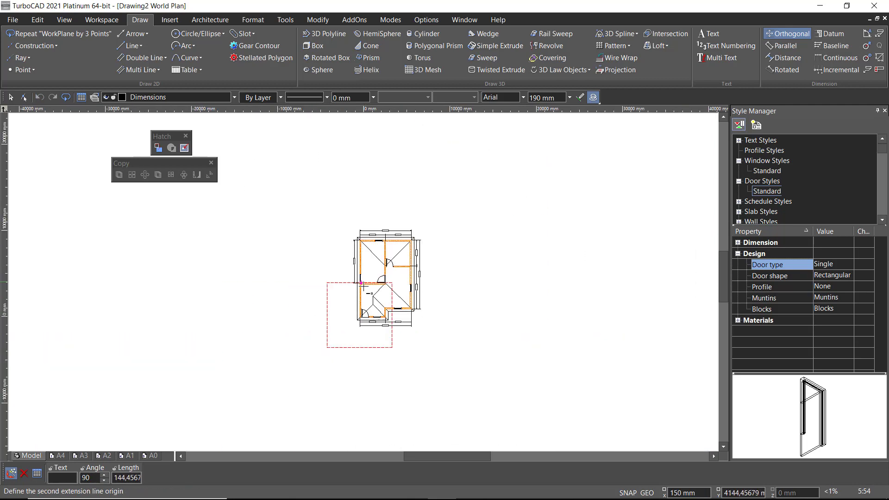
scroll(357, 323, up, 5)
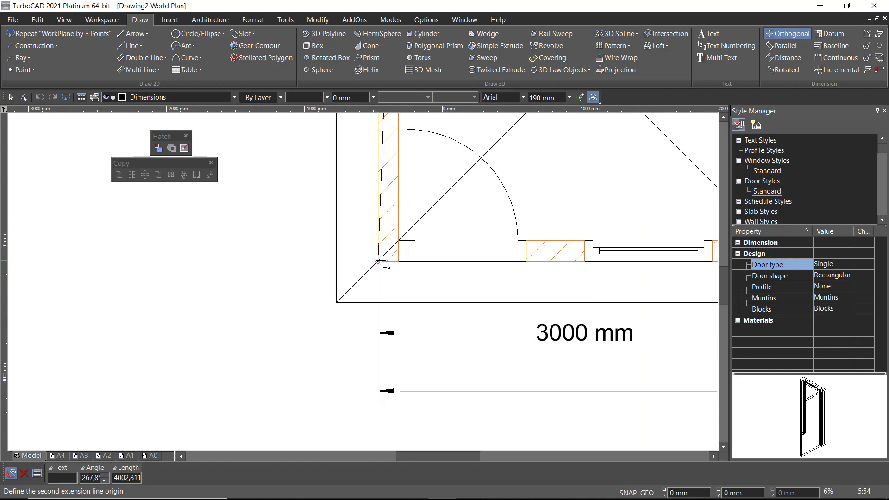
click(380, 262)
click(401, 267)
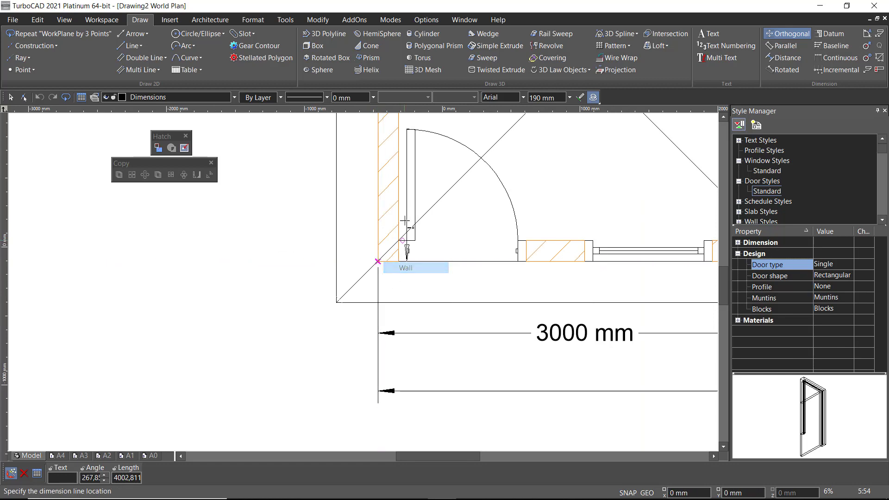
scroll(351, 302, down, 3)
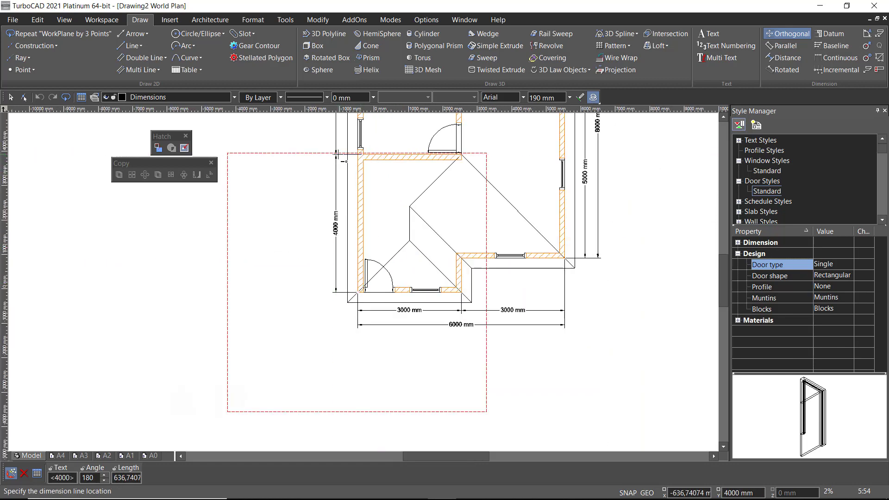
click(337, 155)
Step: Add an overall vertical dimension between the left side's front and rear outer corners, attached to the walls and placed outside the two partial dimensions
scroll(343, 305, up, 3)
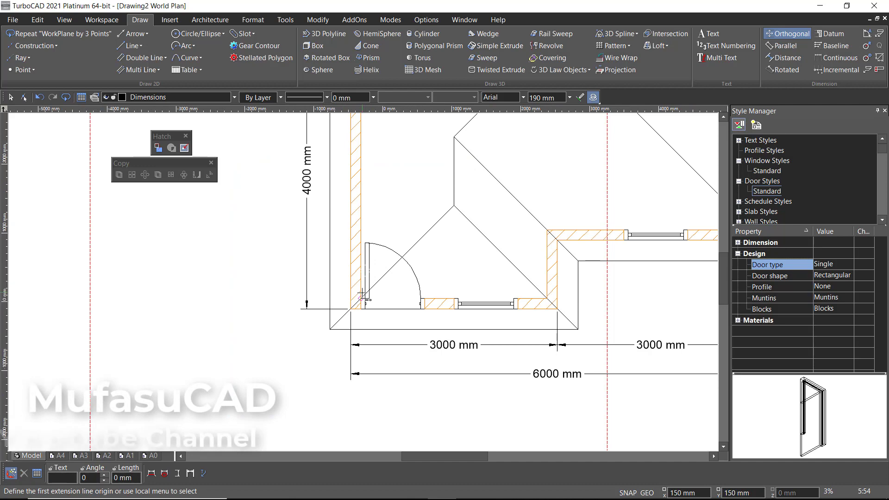
click(344, 308)
click(375, 315)
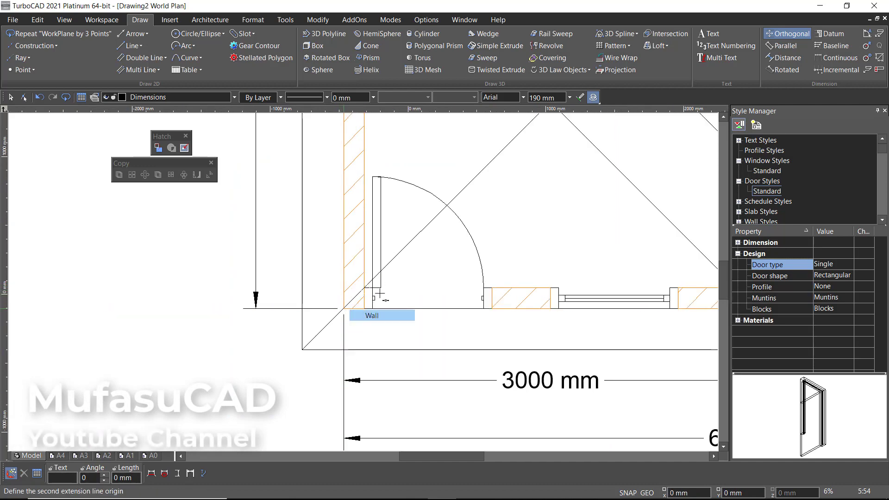
scroll(375, 315, down, 3)
scroll(363, 201, up, 3)
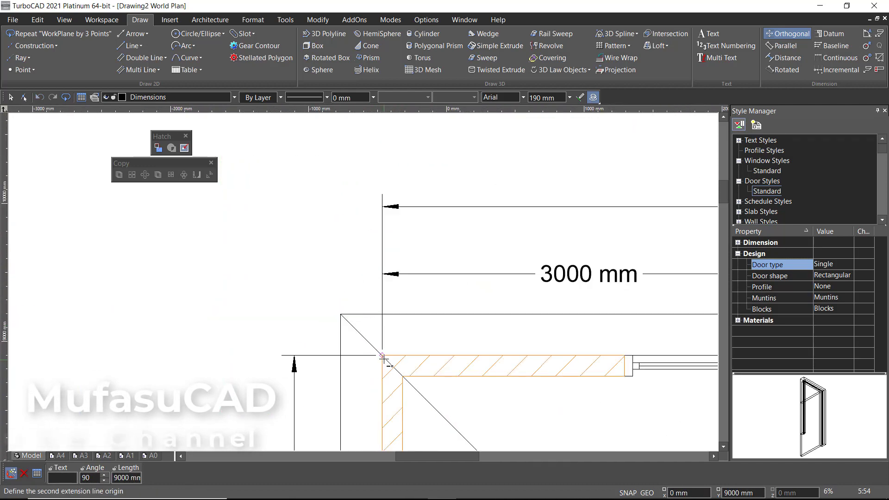
click(382, 356)
click(408, 361)
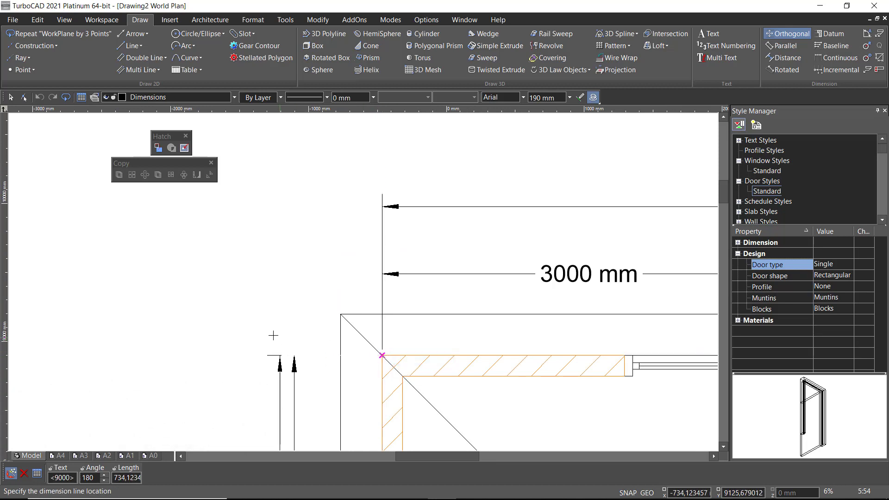
click(233, 331)
scroll(337, 277, down, 3)
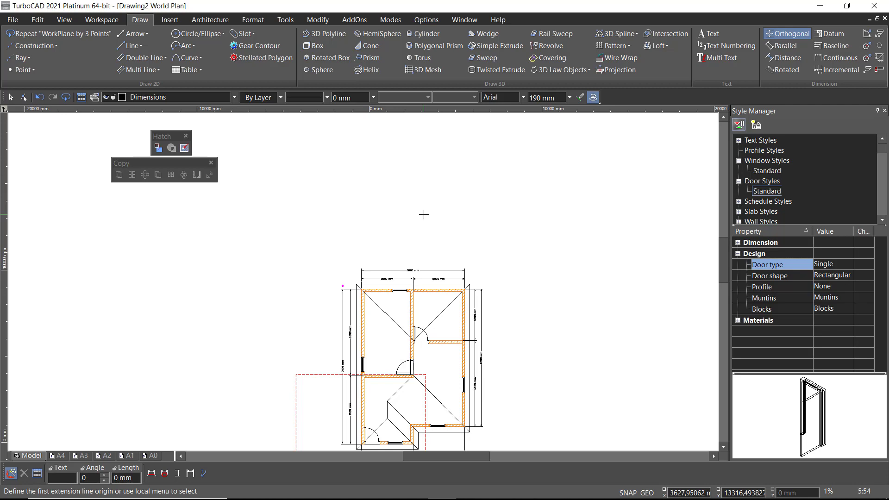
scroll(424, 214, up, 2)
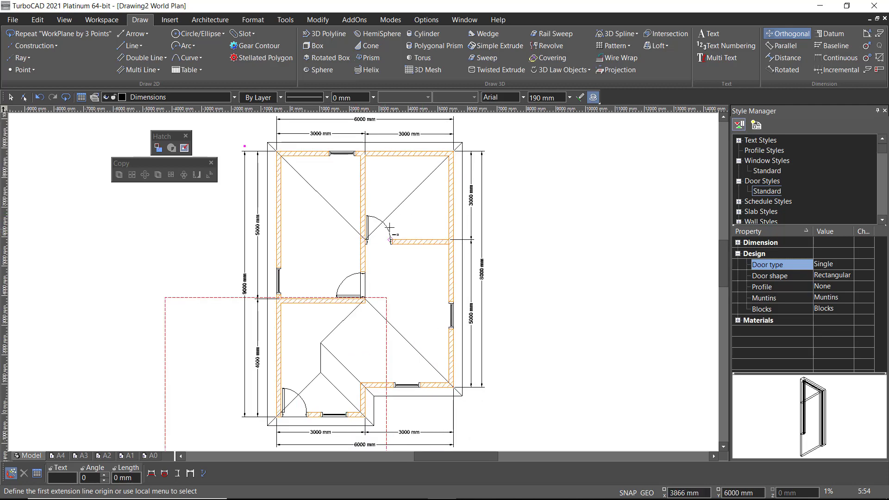